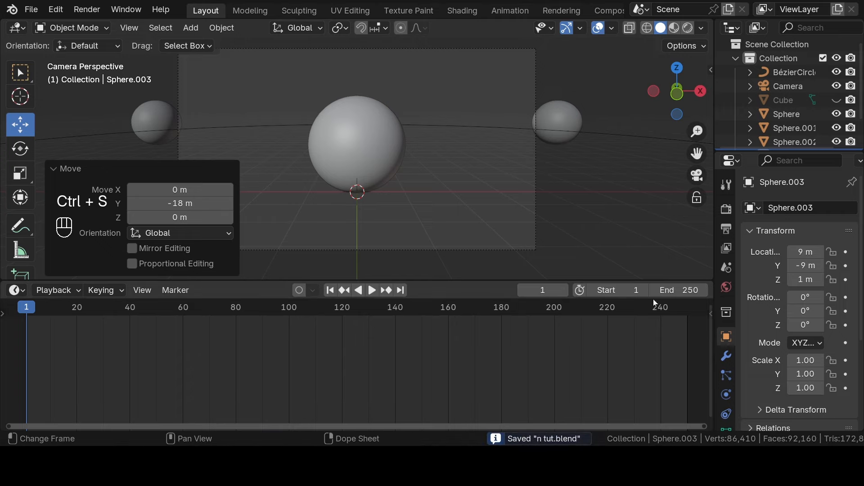
Set the end frame of the animation to 240
left_click(667, 290)
type("24")
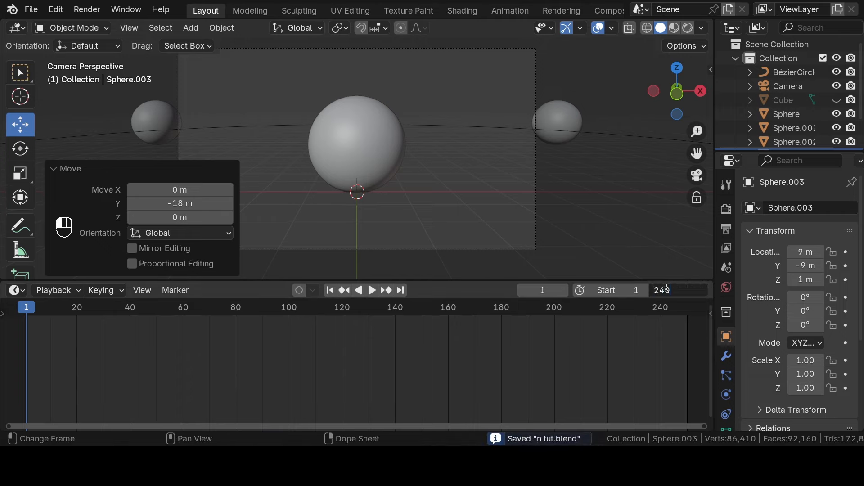
type("0")
key("Return")
Keyframe the camera's Follow Path constraint offset at 0 on frame 1
left_click(517, 50)
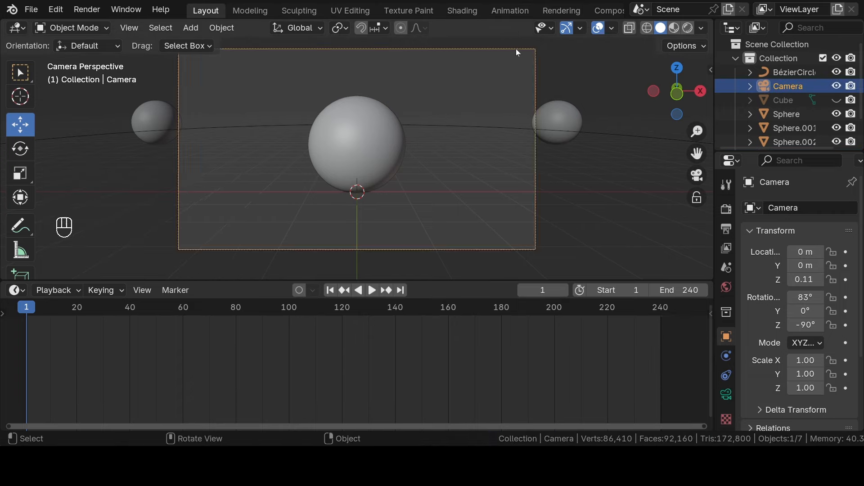
left_click(727, 395)
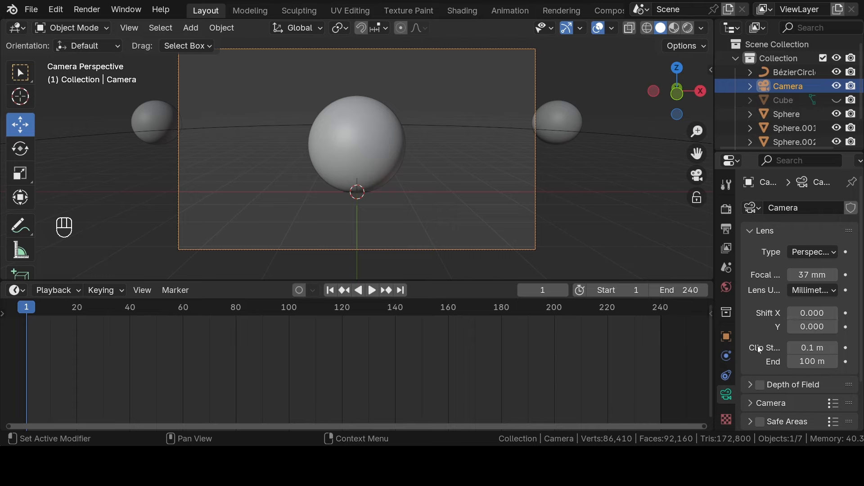
left_click(727, 375)
left_click_drag(813, 269, 853, 269)
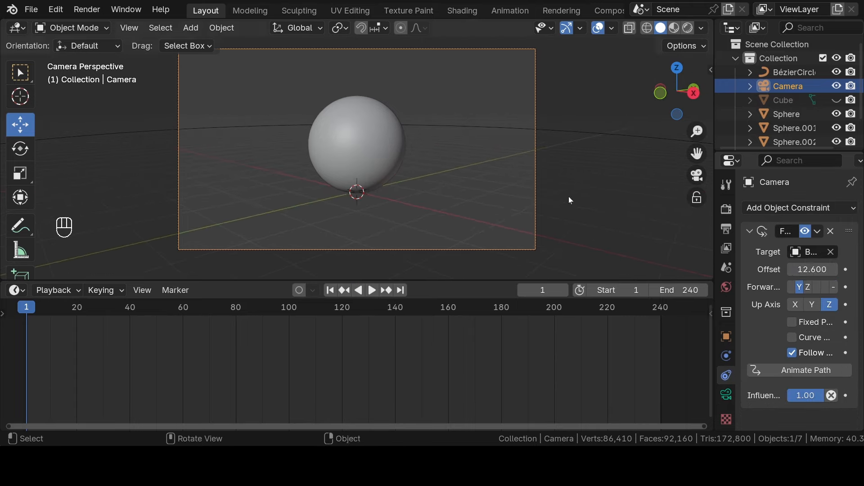
key("ctrl+z")
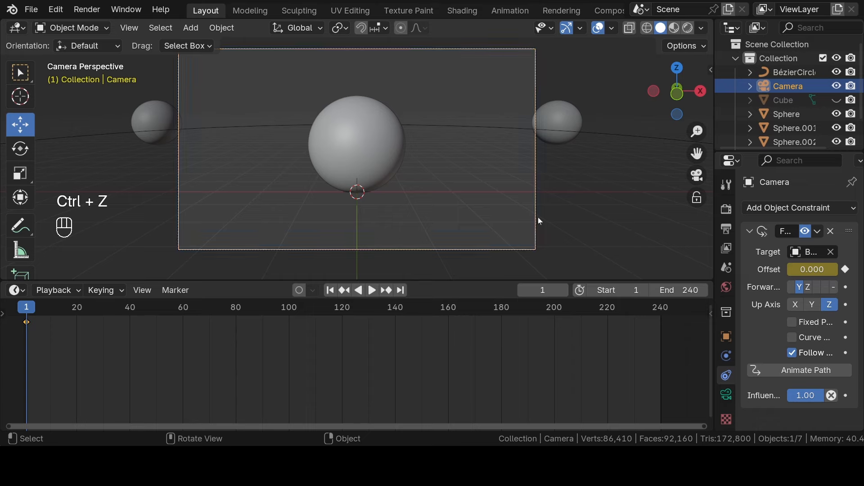
Set the camera's Follow Path offset to 100 on frame 241 and keyframe it
key("shift+Right")
key("Right")
left_click(813, 269)
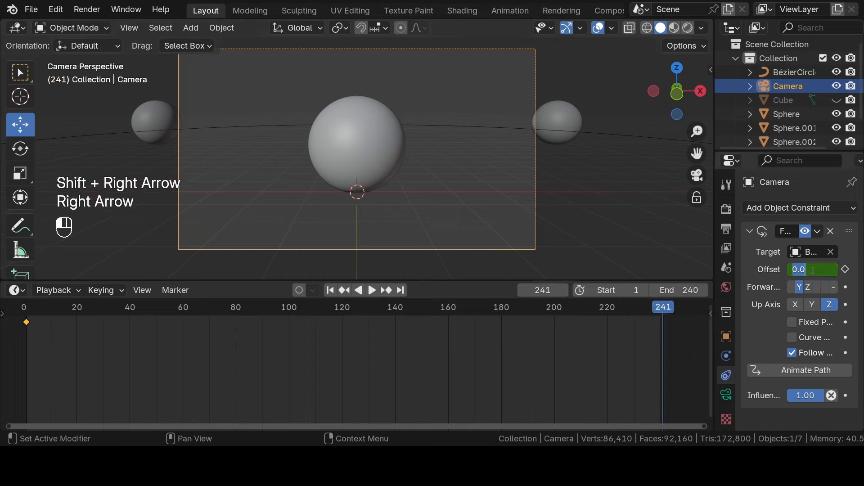
type("100")
key("Return")
left_click(845, 269)
Preview the camera animation in an enlarged viewport, saving the file during playback, and return to frame 1
key("space")
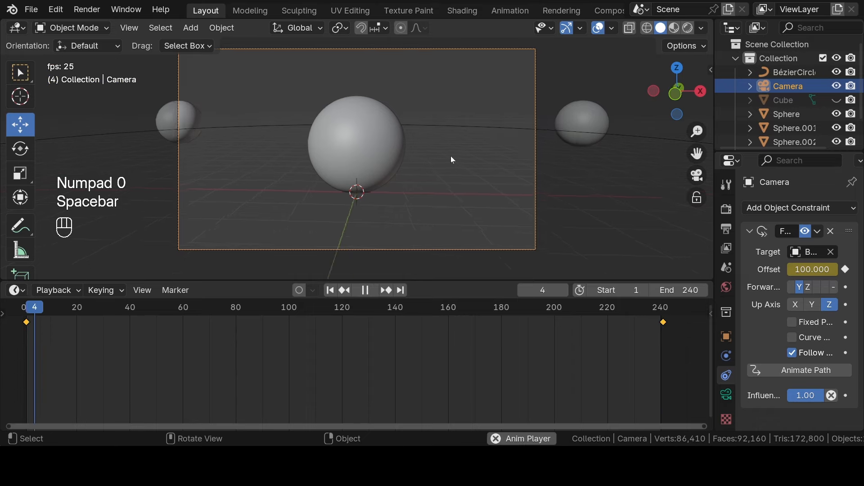
key("ctrl+s")
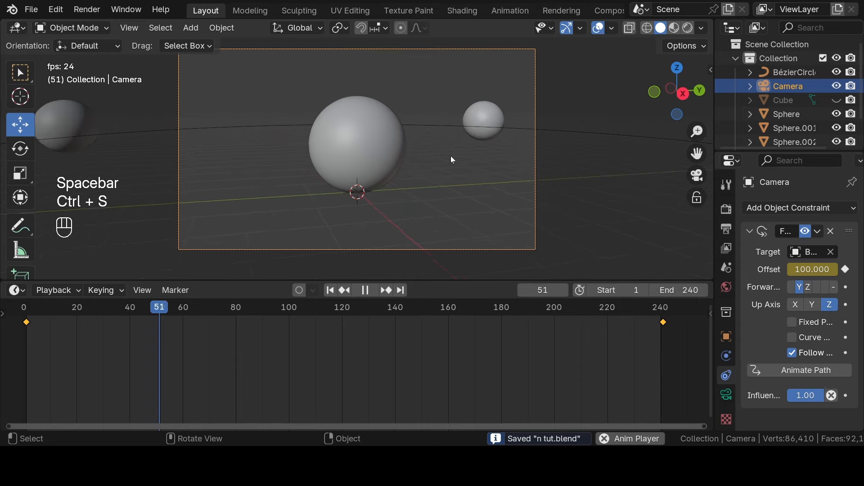
left_click_drag(470, 283, 460, 341)
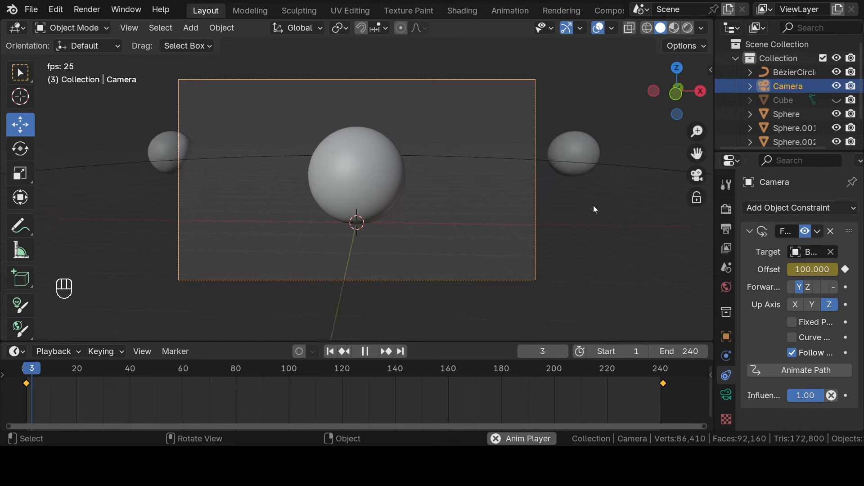
key("space")
key("shift+Left")
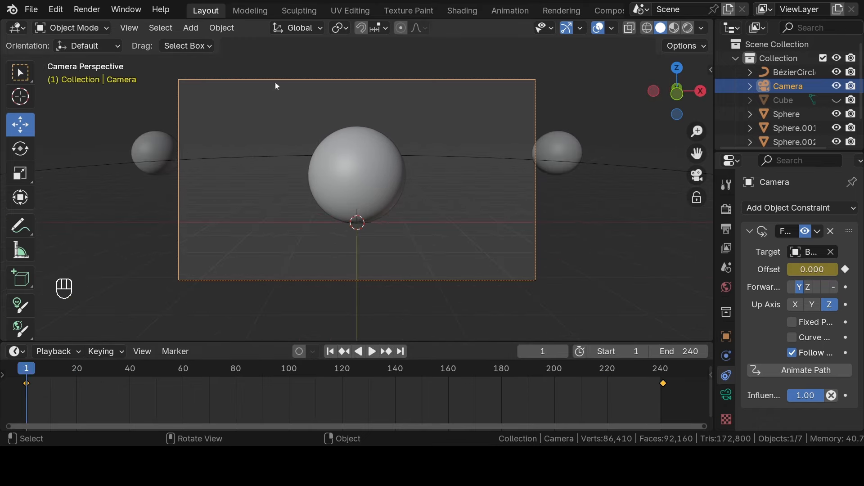
key("KP_7")
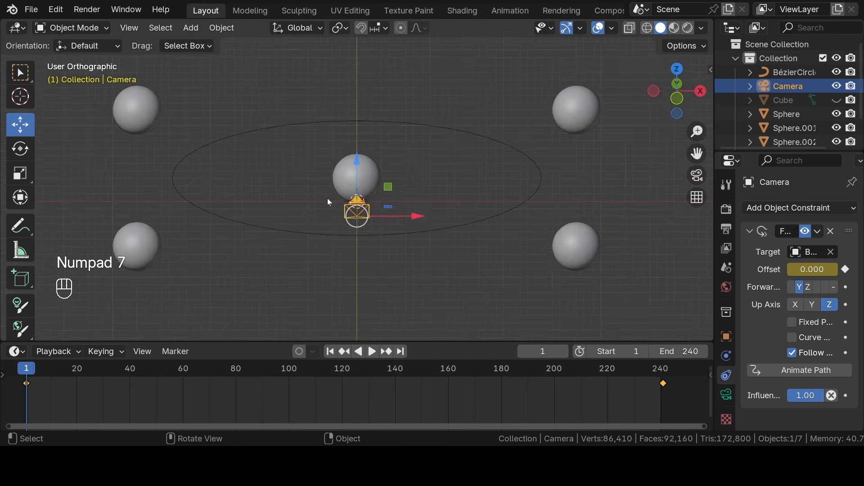
key("shift+a")
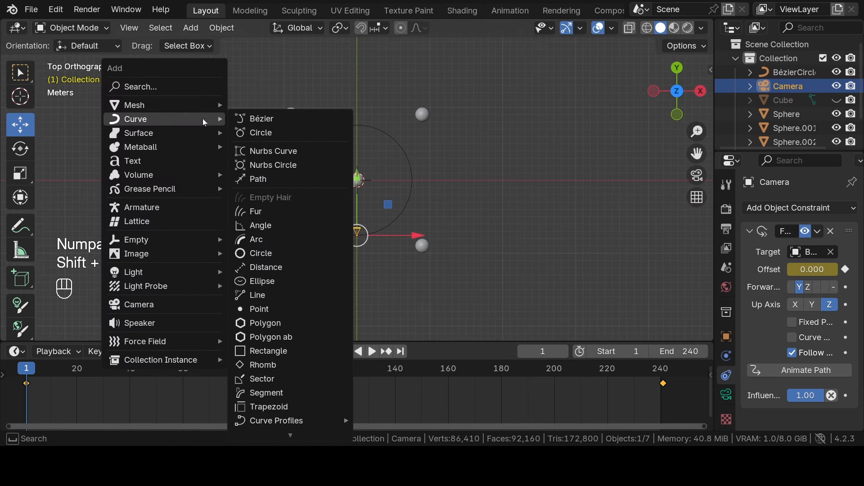
mouse_move(197, 103)
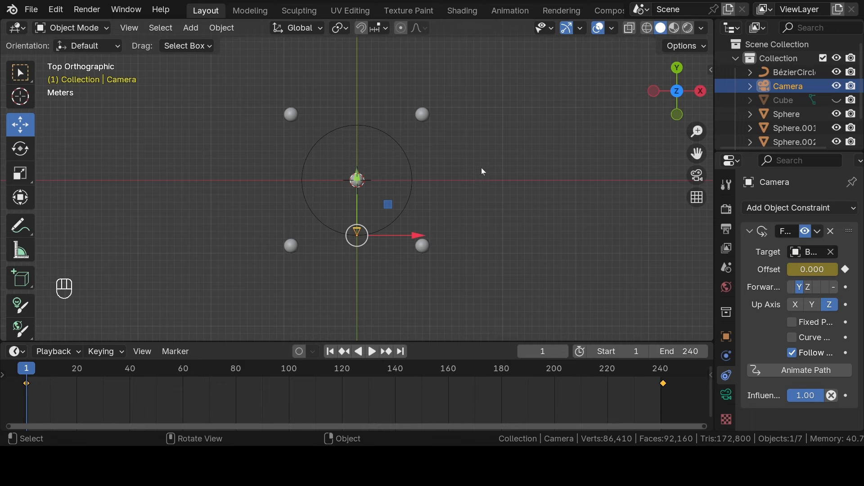
key("KP_Decimal")
key("KP_1")
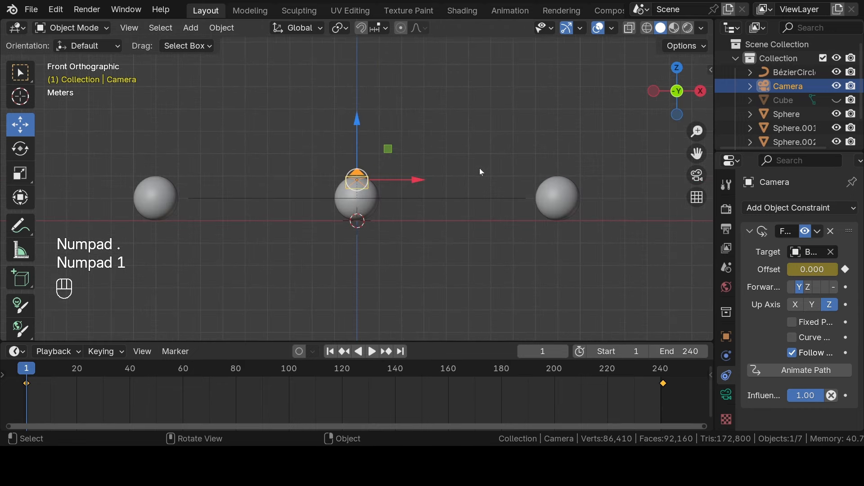
mouse_move(480, 172)
middle_mouse_down()
mouse_move(496, 184)
mouse_move(455, 185)
mouse_move(474, 177)
middle_mouse_up()
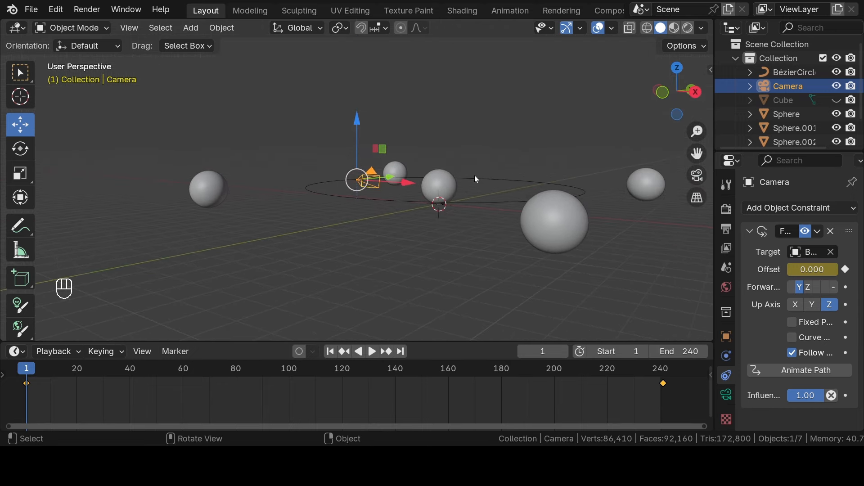
key("KP_Decimal")
key("KP_1")
Add a 2 m plane mesh at the world origin
key("shift+a")
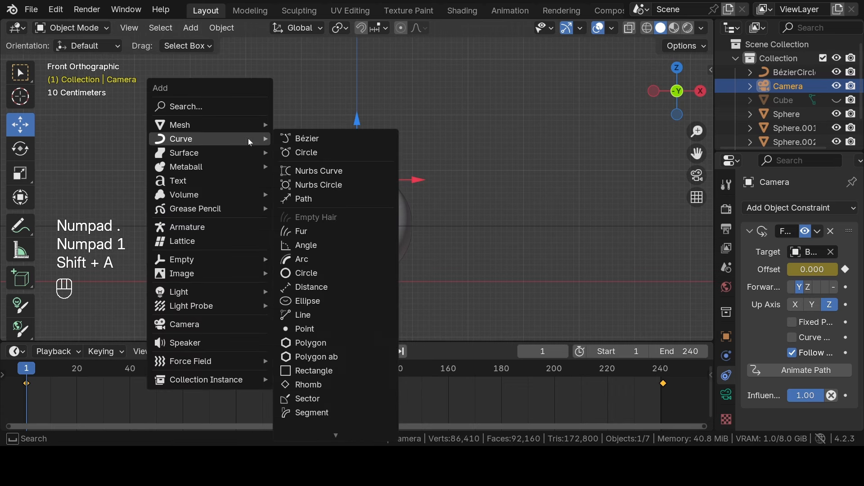
mouse_move(246, 128)
left_click(317, 125)
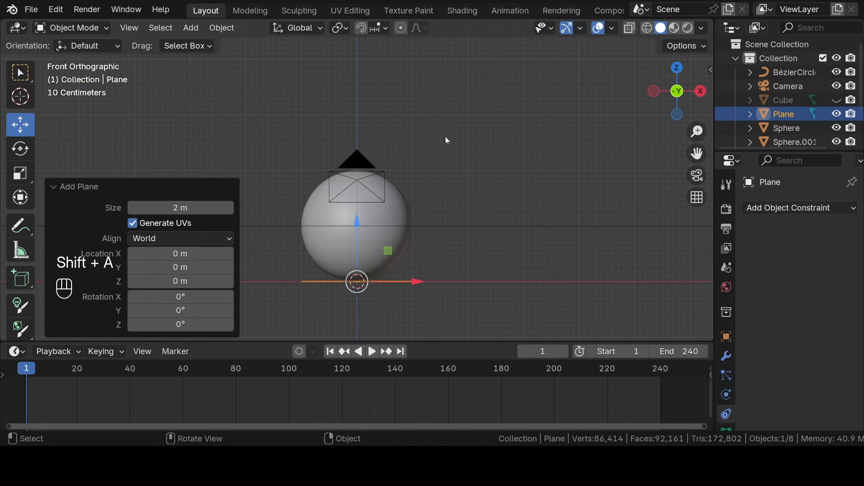
Scale the plane's geometry by a factor of 10 in Edit Mode
key("KP_7")
scroll(445, 137, "down", 15)
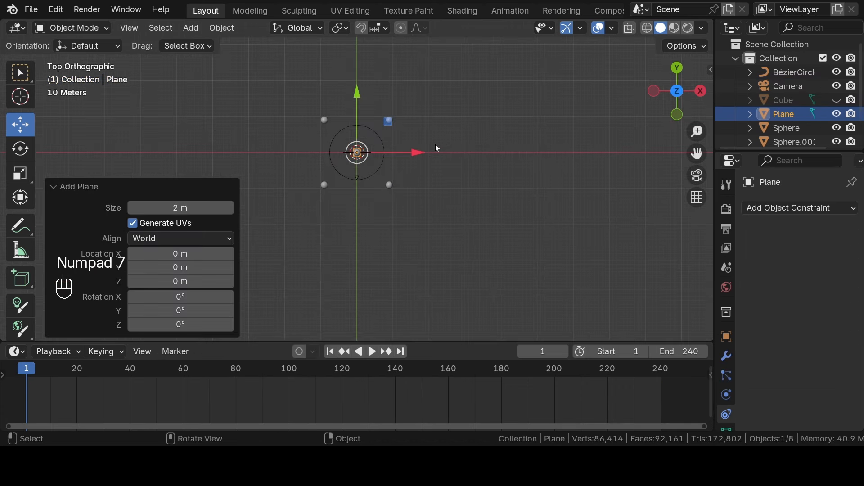
key("Tab")
key("s")
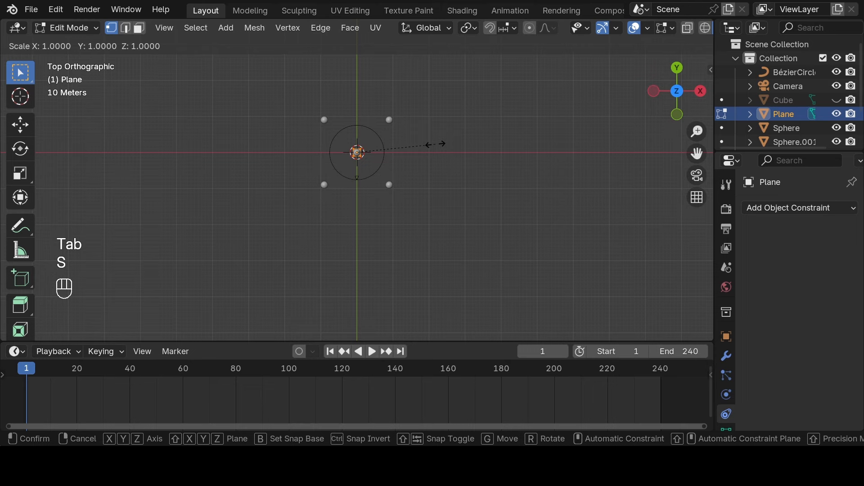
key("KP_1")
key("KP_0")
key("KP_Enter")
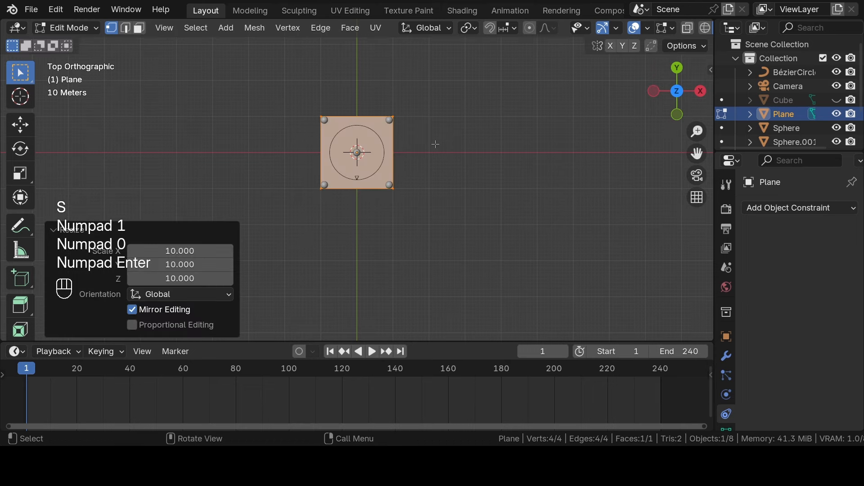
Subdivide the scaled plane with 10 cuts and return to Object Mode
scroll(436, 144, "up", 5)
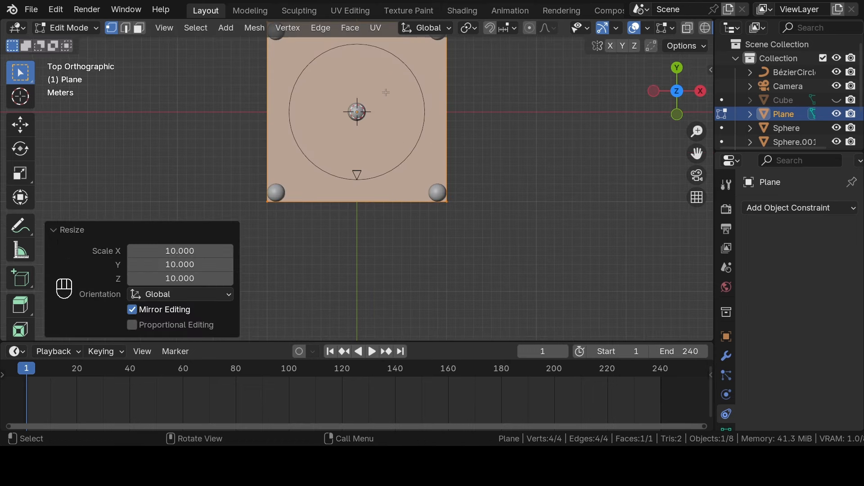
key("ctrl+v")
left_click(351, 109)
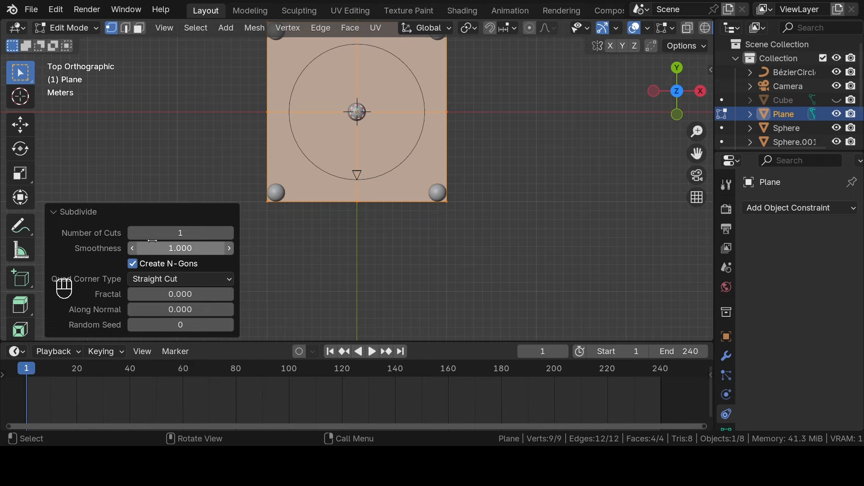
left_click_drag(156, 233, 206, 233)
middle_click_drag(401, 149, 443, 174)
scroll(393, 130, "up", 3)
key("Tab")
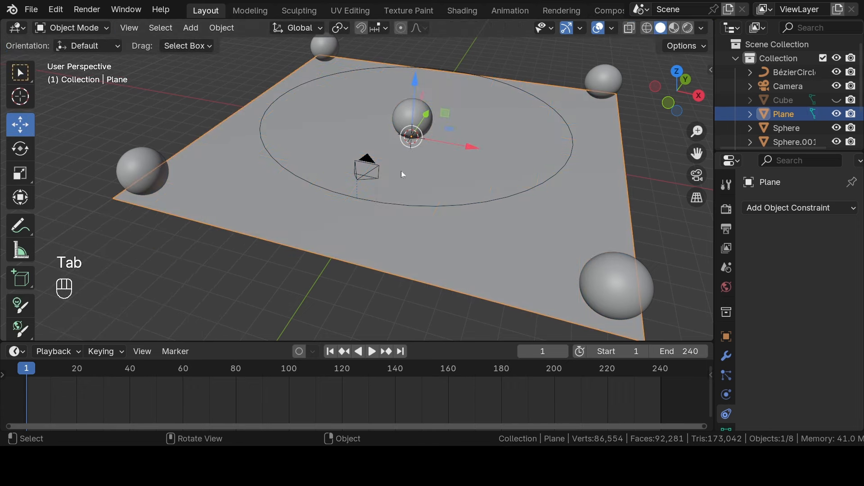
Unhide the cube and move it about 60 m along the X axis, away from the spheres and plane
left_click(836, 99)
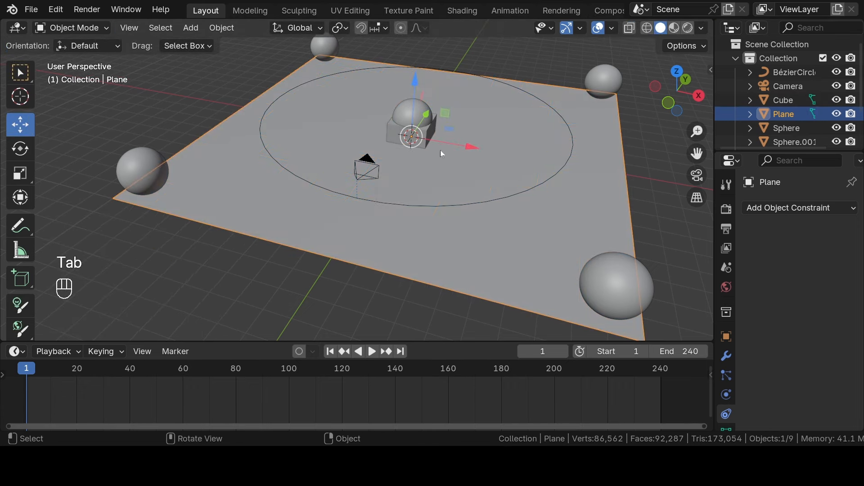
left_click(426, 134)
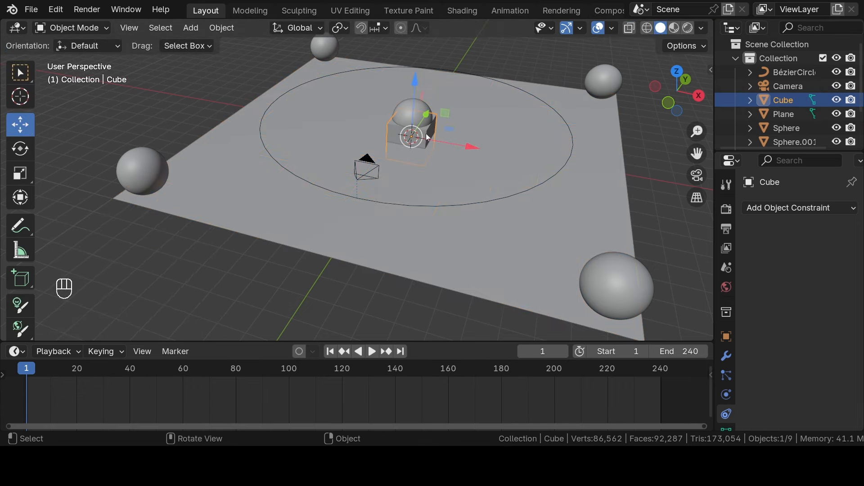
key("g")
left_click(426, 133)
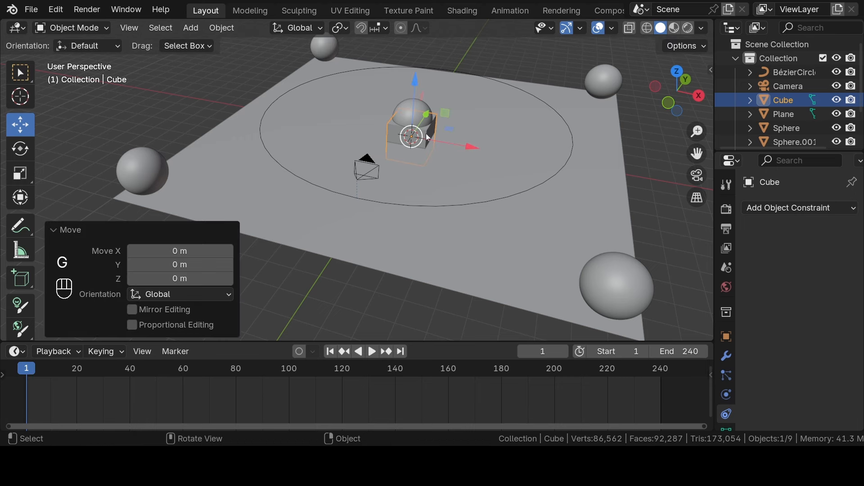
scroll(433, 145, "down", 6)
left_click_drag(415, 190, 533, 214)
Inset the cube's top face by about 0.31 m in Edit Mode
key("KP_Decimal")
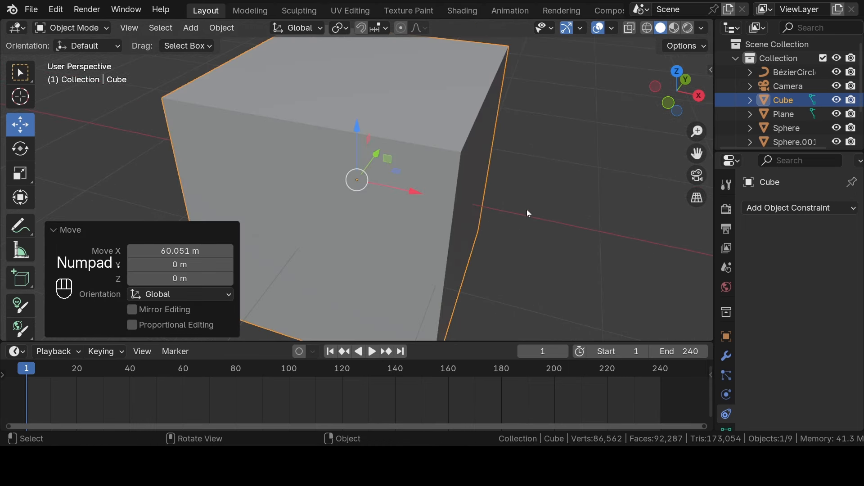
scroll(441, 165, "down", 4)
middle_click_drag(462, 169, 473, 168)
key("Tab")
key("3")
key("i")
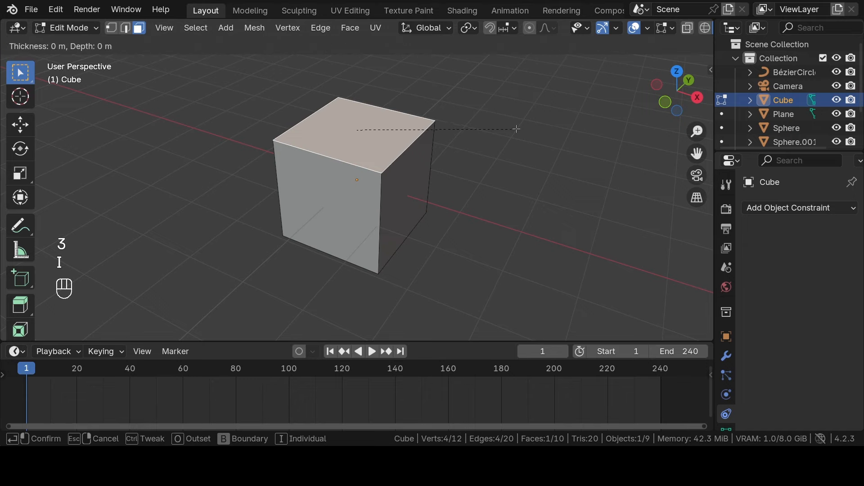
left_click(499, 130)
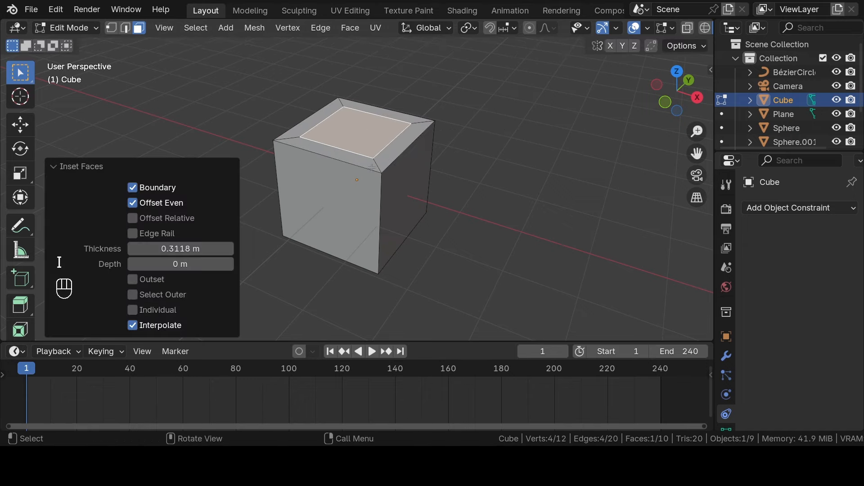
Extrude the inset top face about 1 m down into the cube to hollow it, and return to Object Mode
key("e")
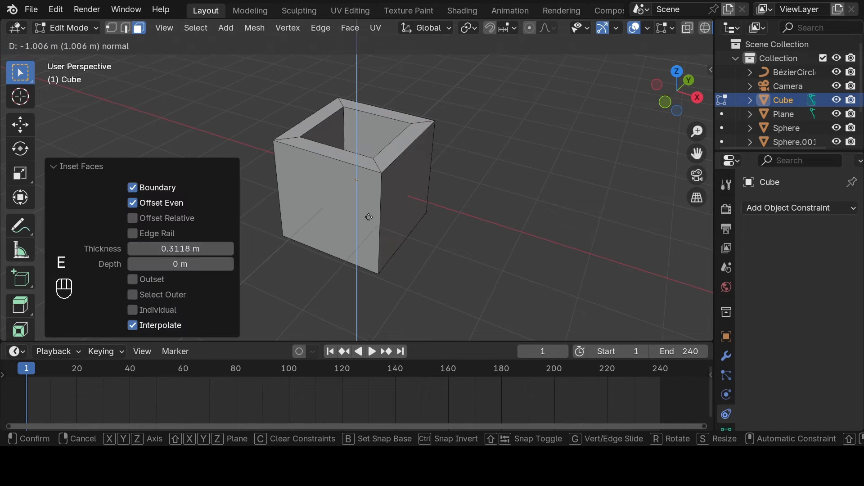
left_click(369, 217)
middle_click_drag(396, 179, 411, 176)
key("Tab")
scroll(381, 168, "up", 5)
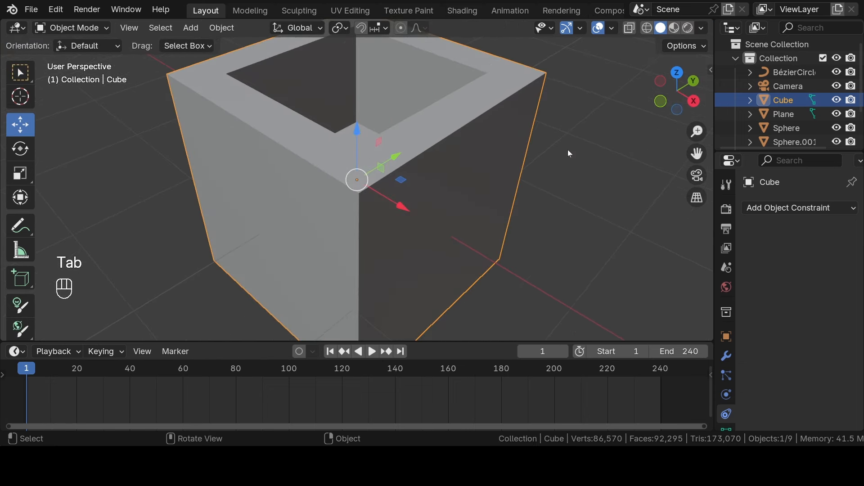
Add a Bevel modifier to the hollowed cube and set its amount to 0.02 m
left_click(725, 357)
left_click(813, 208)
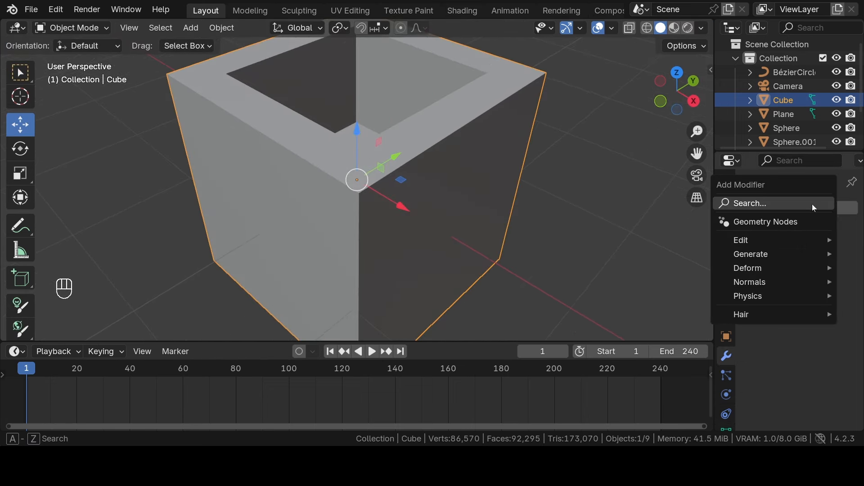
mouse_move(785, 253)
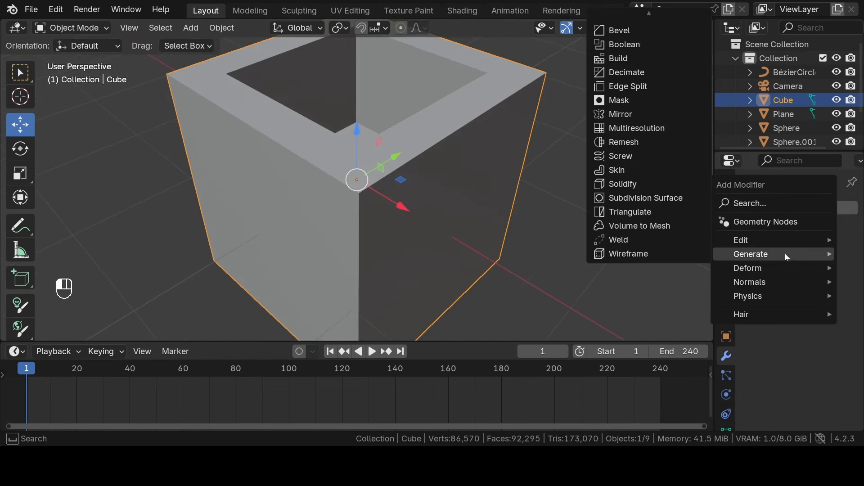
left_click(637, 32)
left_click(823, 283)
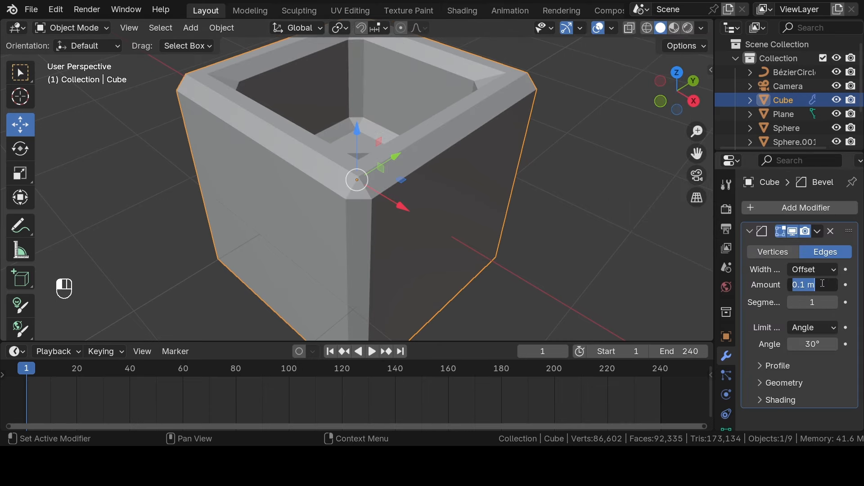
type(".02")
key("Return")
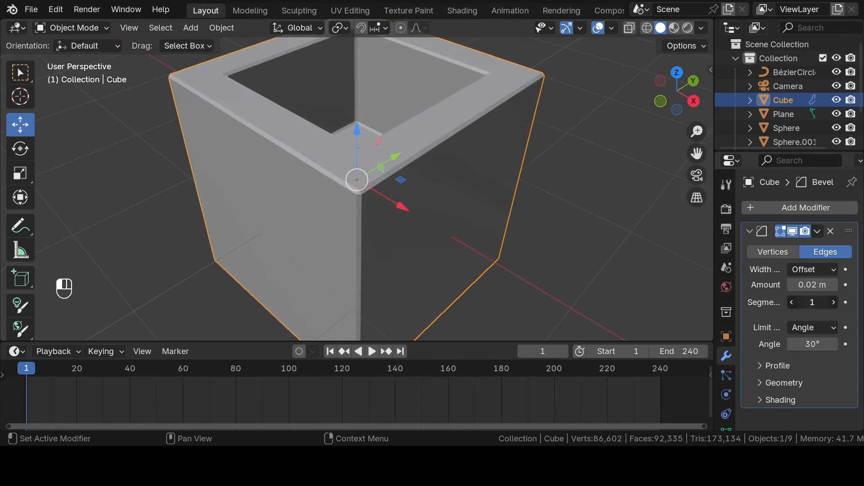
Set the cube's Bevel modifier to 10 segments and shade the cube smooth
left_click(813, 300)
type("10")
key("Return")
middle_click_drag(668, 242, 406, 199, "ctrl")
right_click(409, 179)
left_click(410, 179)
scroll(409, 179, "down", 5)
scroll(406, 199, "up", 6)
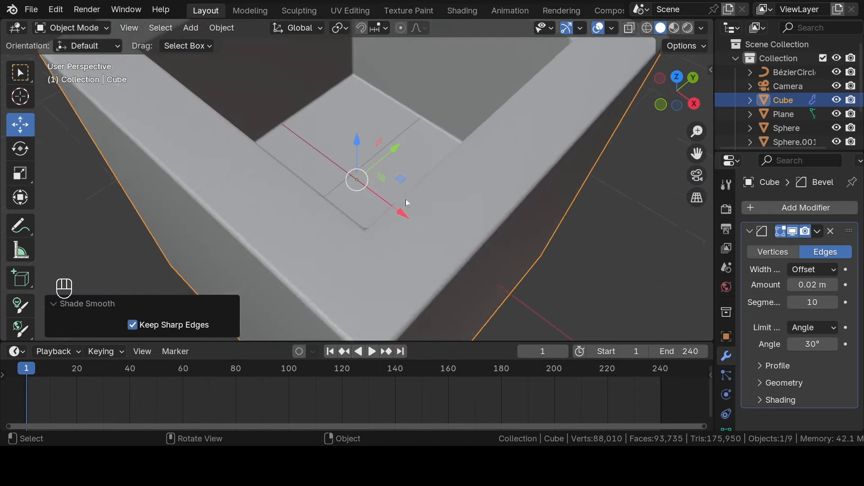
scroll(406, 199, "down", 4)
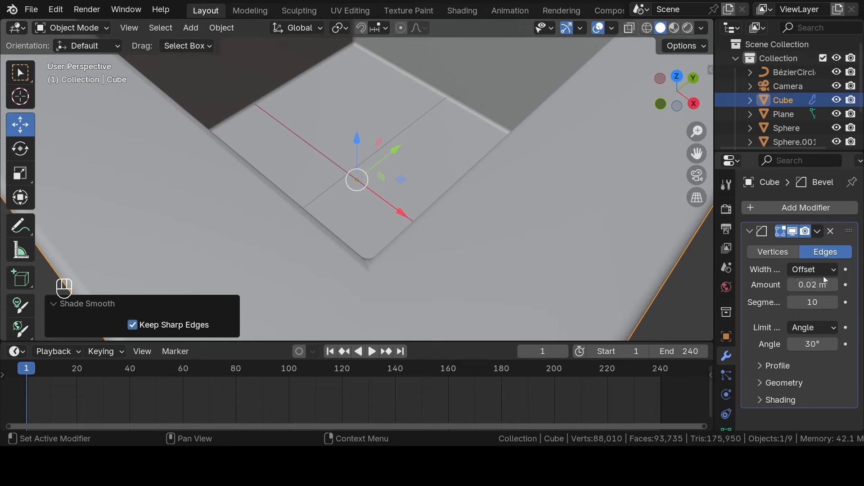
Reduce the cube's bevel amount to 0.01 m, save the file, and shade the cube smooth again
left_click(815, 285)
type(".01")
key("Return")
key("ctrl+s")
middle_click_drag(407, 155, 413, 158)
right_click(413, 158)
left_click(413, 158)
scroll(413, 158, "down", 4)
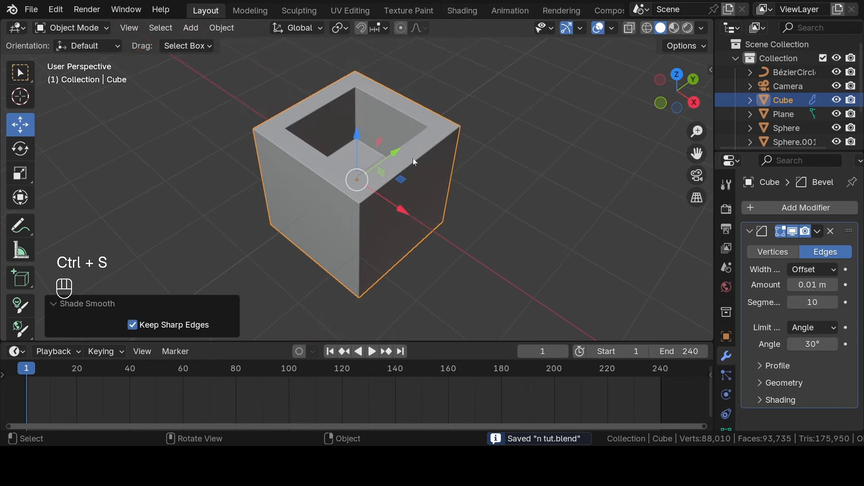
Add a particle system to the ground plane and set its type to Hair
key("KP_0")
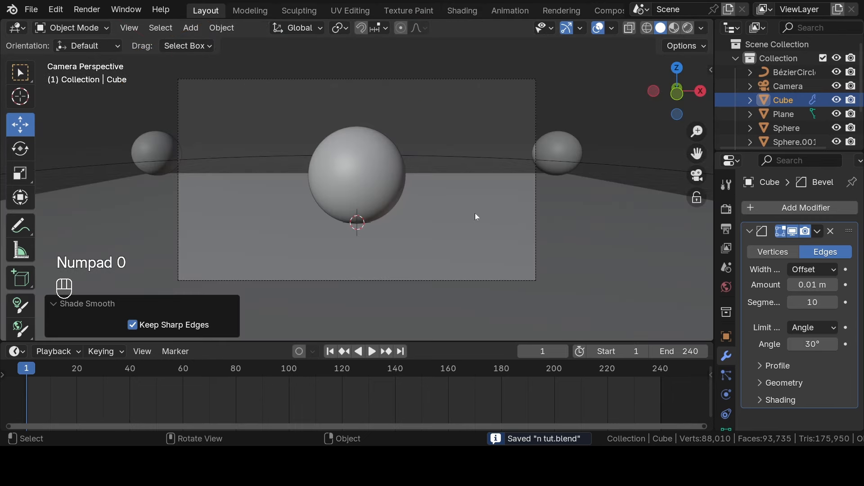
left_click(498, 200)
left_click(726, 375)
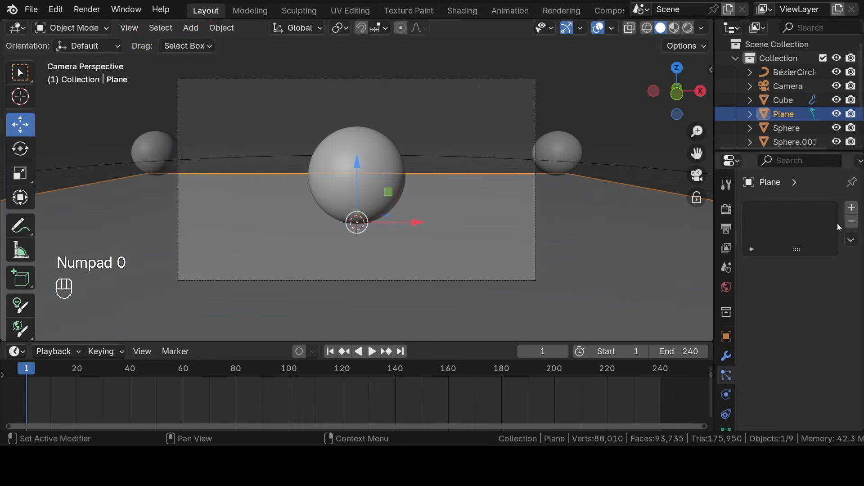
left_click(852, 208)
left_click(831, 290)
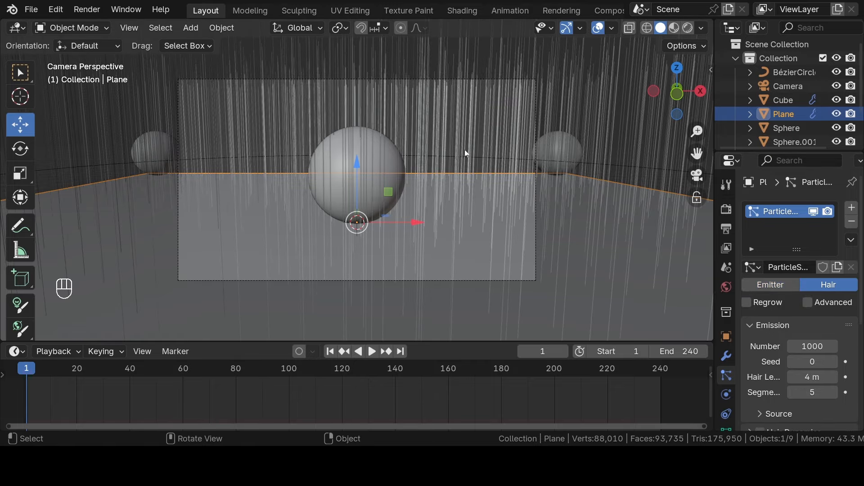
Check the plane's vertex count in Edit Mode and set the hair particle number to 144 to match it
middle_click_drag(465, 149, 458, 184)
scroll(458, 185, "down", 10)
key("Tab")
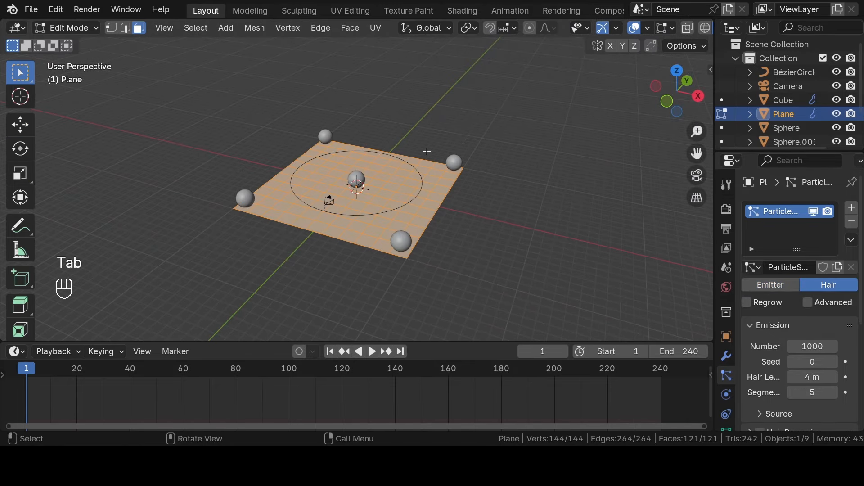
key("a")
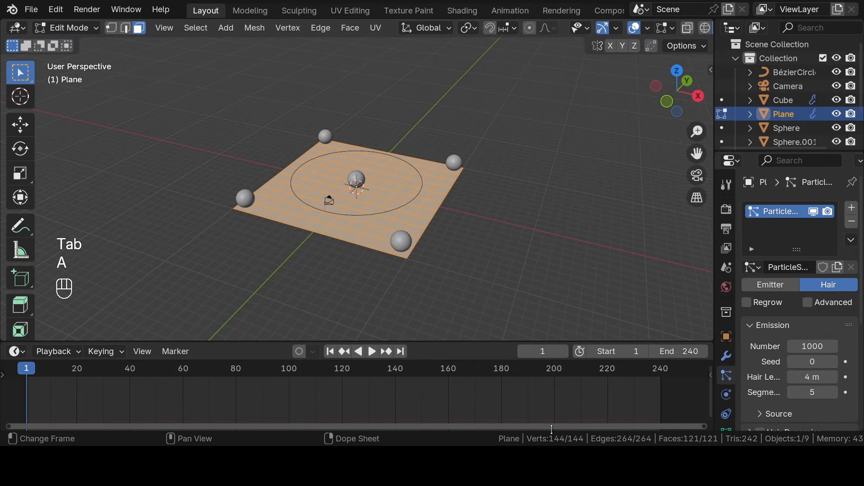
key("Tab")
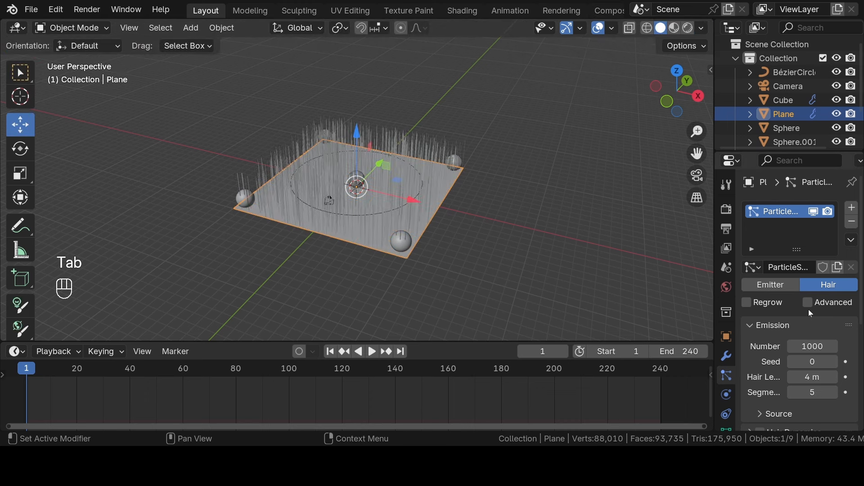
left_click(811, 347)
type("144")
key("Return")
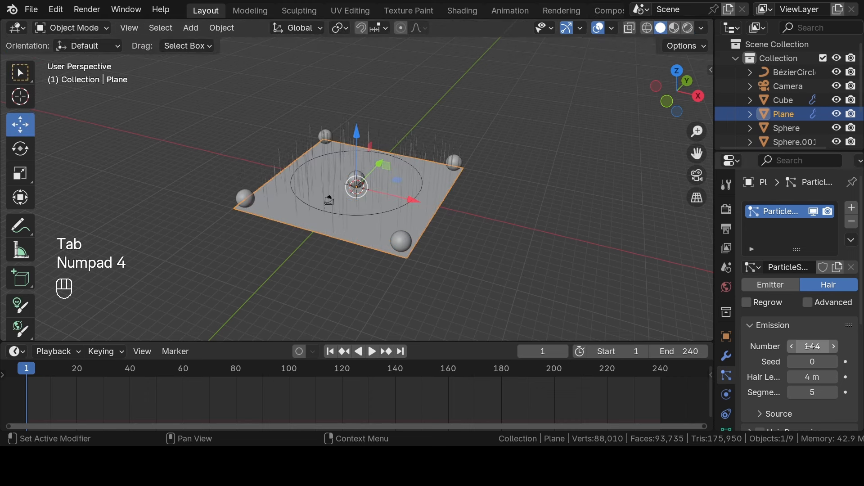
Set the plane's hair particles to emit from Vertices
scroll(811, 347, "down", 8)
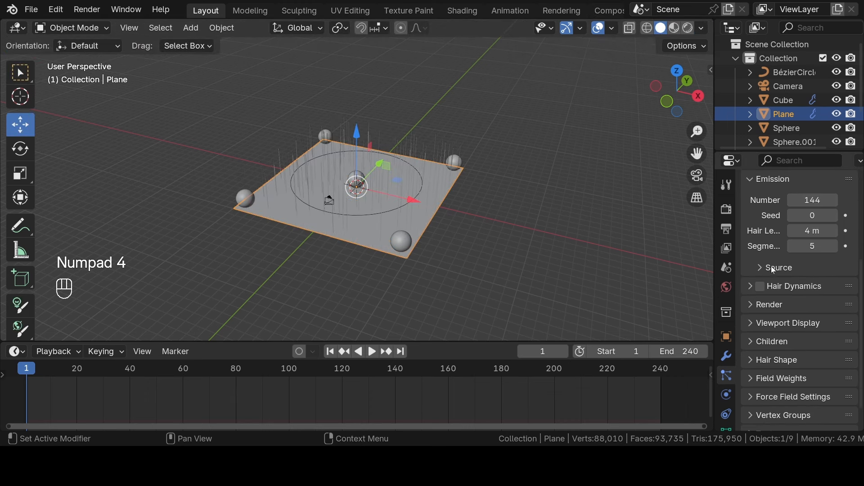
left_click(773, 269)
left_click(801, 290)
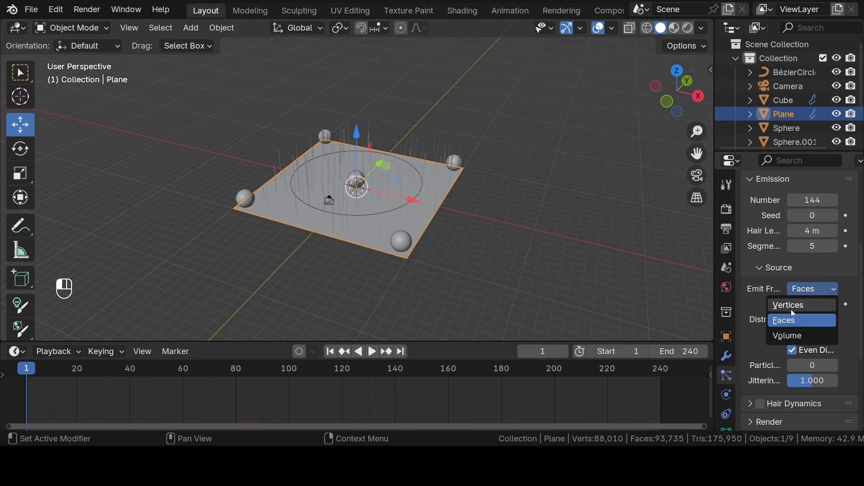
left_click(790, 308)
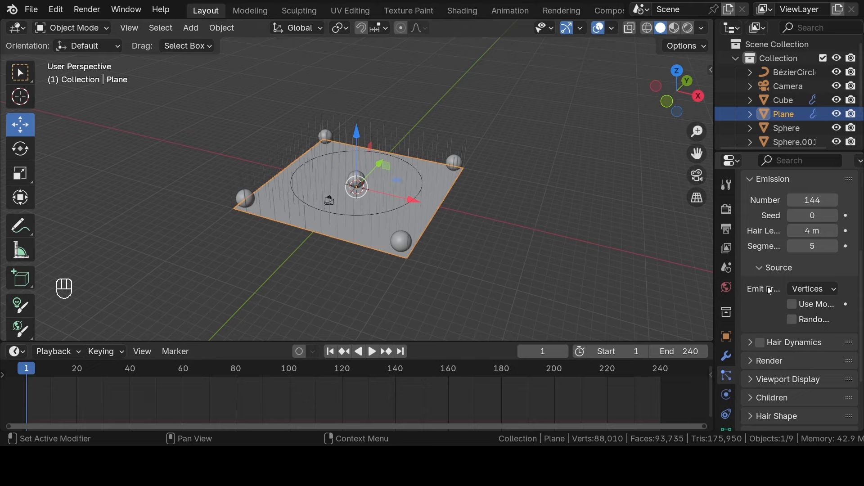
Set the plane's hair particles to render as Object
scroll(770, 291, "down", 2)
scroll(768, 287, "down", 4)
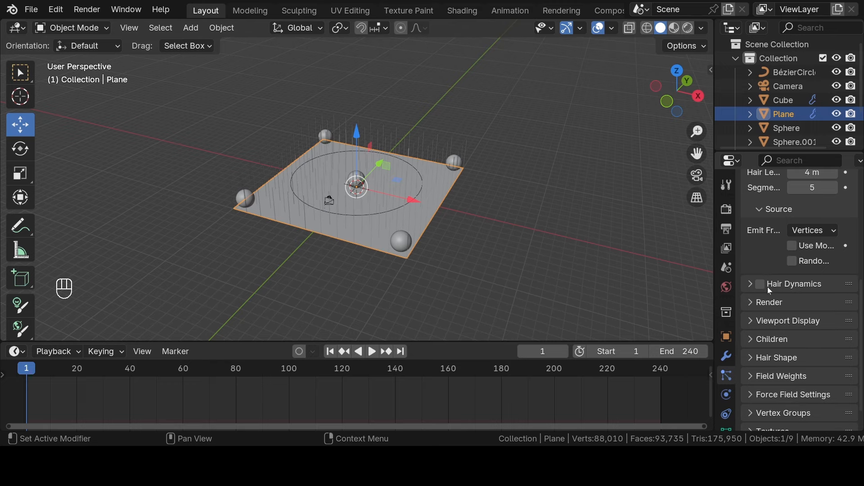
left_click(769, 270)
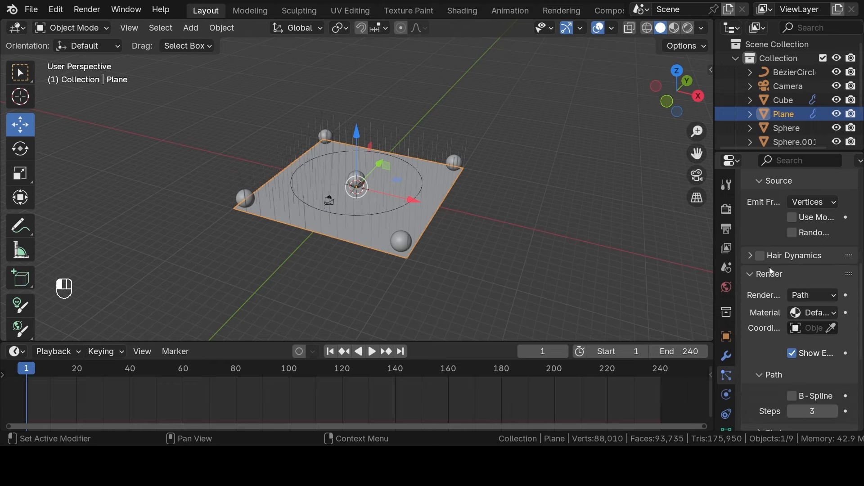
left_click(813, 295)
left_click(800, 344)
scroll(779, 312, "down", 6)
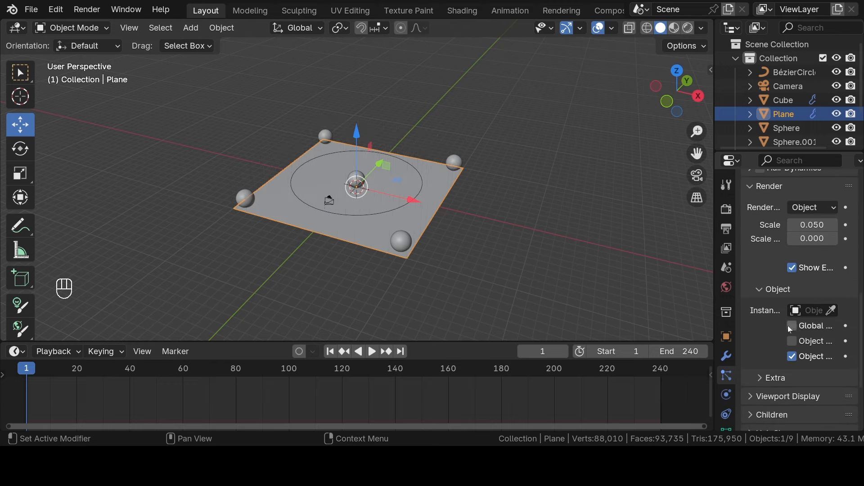
Pick the hollowed cube in the scene as the particles' instance object and frame the plane
left_click(832, 310)
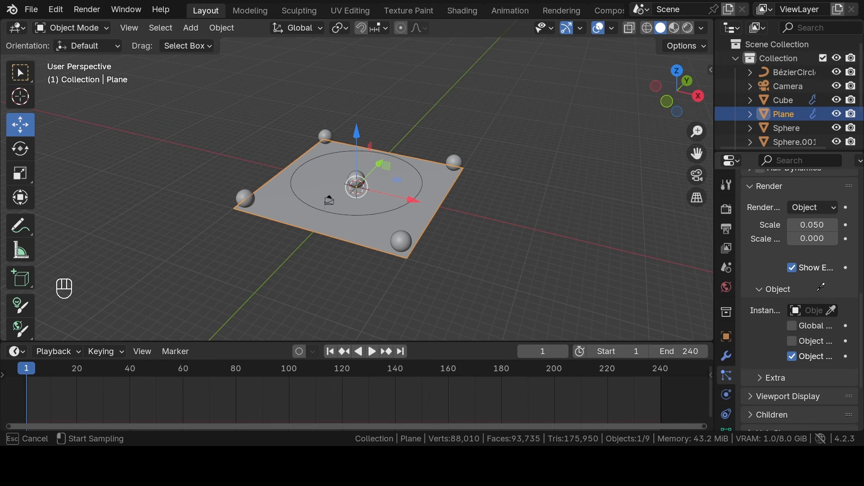
key("Escape")
scroll(760, 304, "down", 7)
scroll(422, 231, "down", 4)
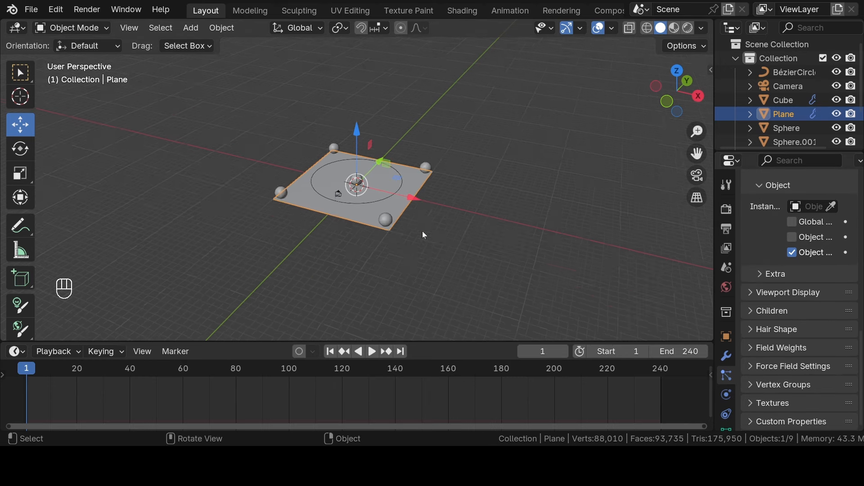
left_click(835, 208)
left_click(635, 249)
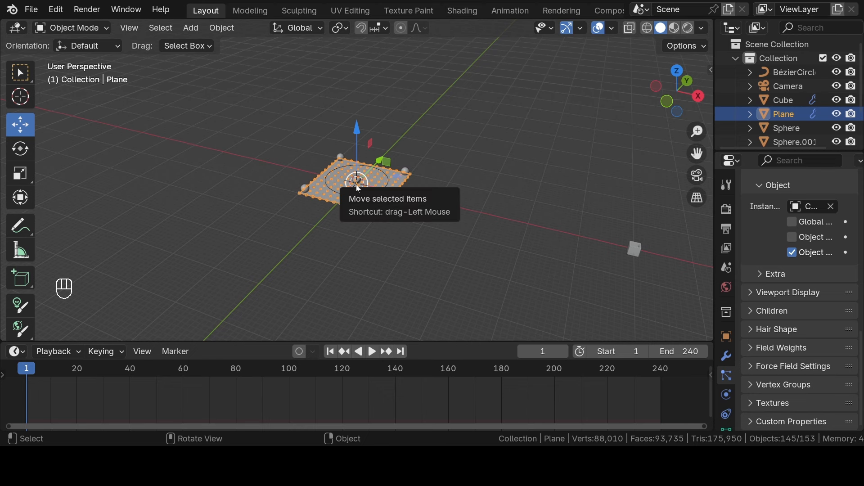
key("KP_Decimal")
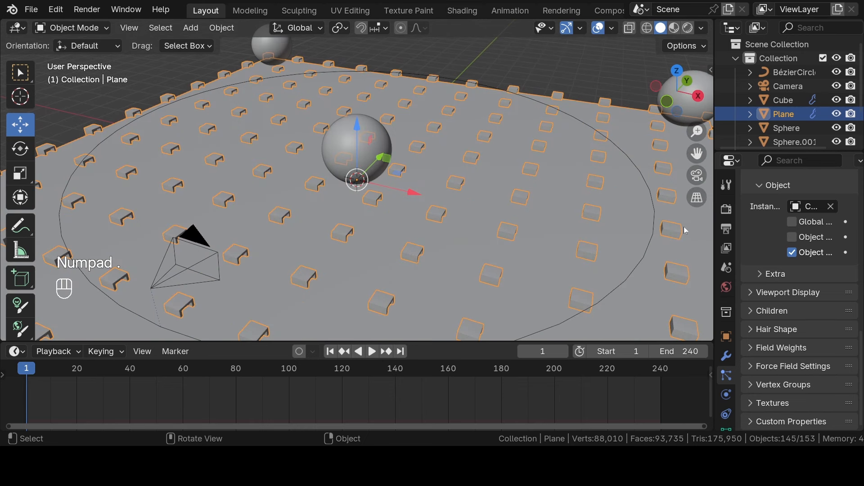
Set the source cube's Y rotation to 90° to reorient its instances on the plane
left_click(726, 337)
left_click(787, 99)
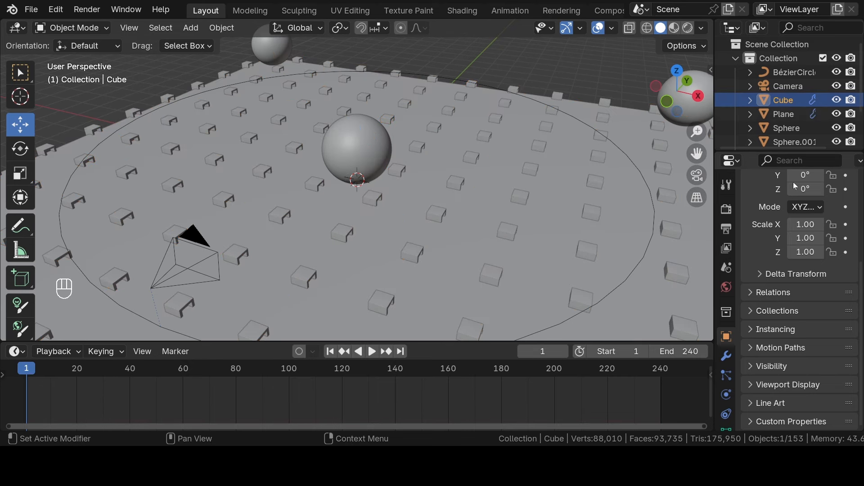
scroll(804, 209, "up", 3)
left_click_drag(803, 236, 826, 236)
double_click(803, 236)
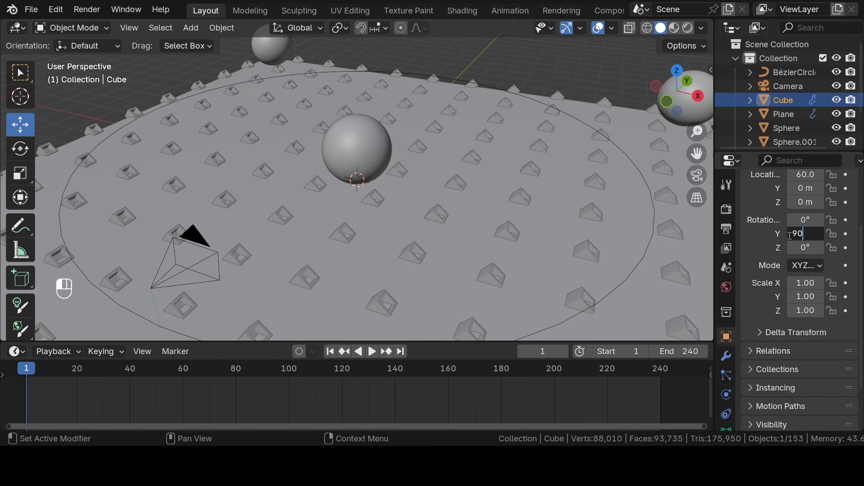
type("90")
key("Return")
Increase the plane's particle render scale to 0.22 so the hollow boxes nearly touch each other
left_click(596, 194)
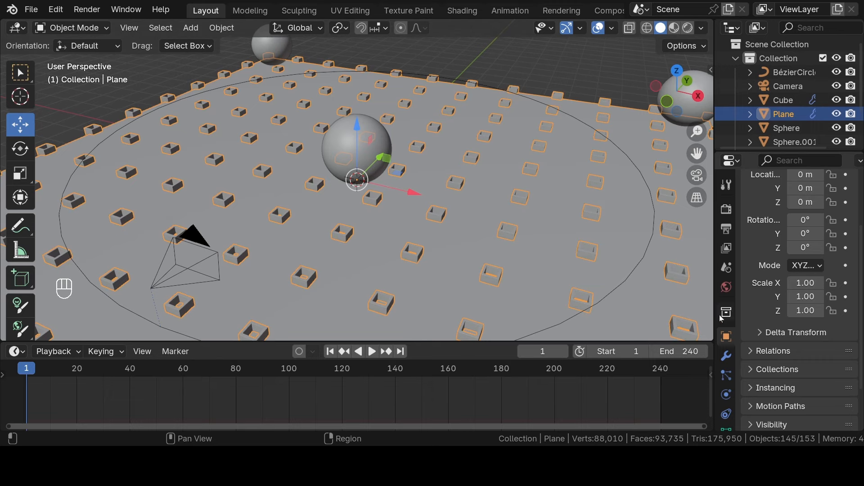
left_click(727, 375)
scroll(779, 268, "down", 3)
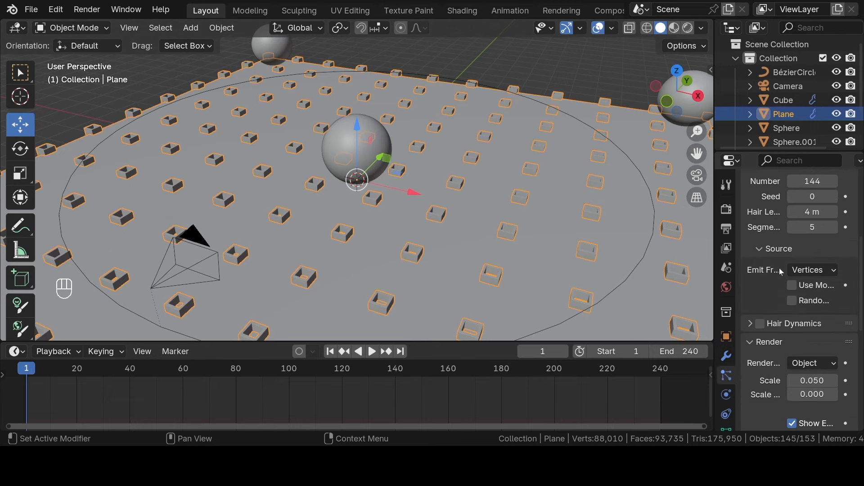
scroll(765, 255, "down", 5)
left_click_drag(805, 293, 837, 293)
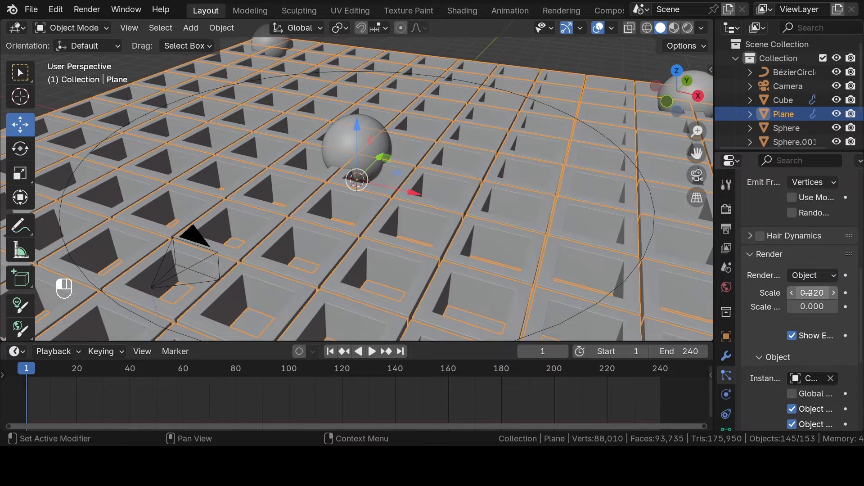
middle_click_drag(401, 211, 463, 185)
scroll(344, 150, "up", 3)
scroll(347, 151, "down", 4)
scroll(377, 166, "up", 3)
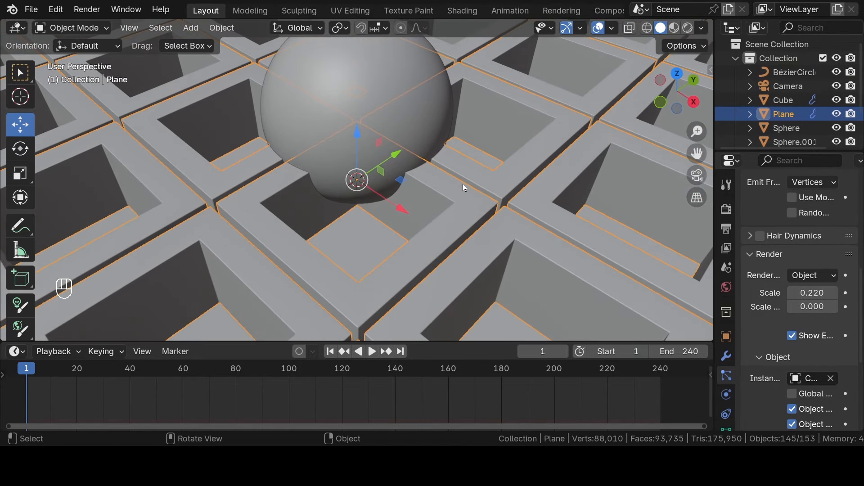
Try particle scales of 0.21 and 0.2, return to 0.22, and examine the gaps between the boxes from above
left_click(791, 292)
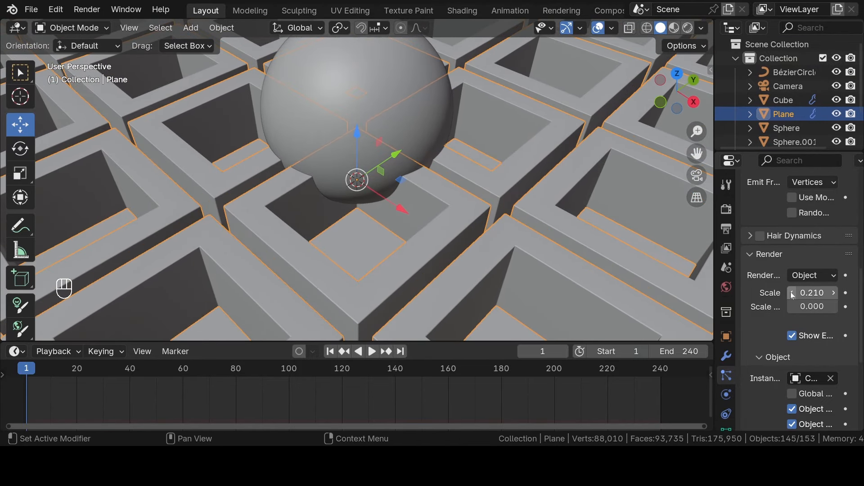
left_click(791, 293)
left_click(835, 293)
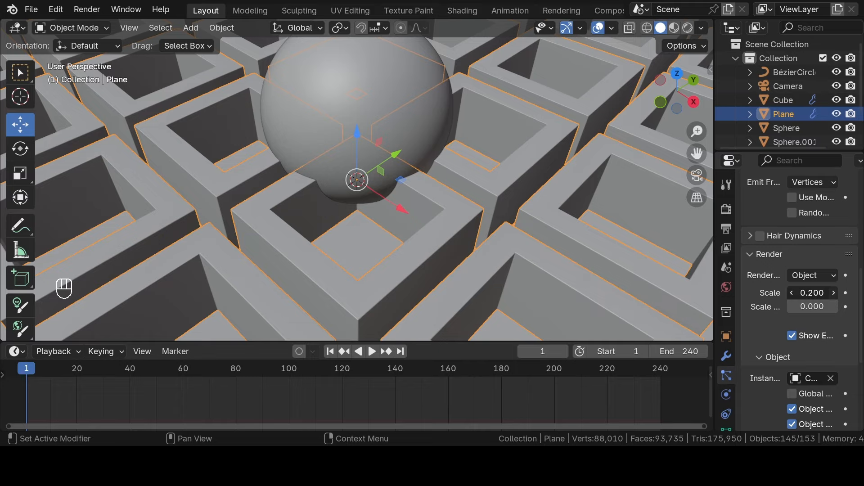
left_click(835, 293)
key("KP_7")
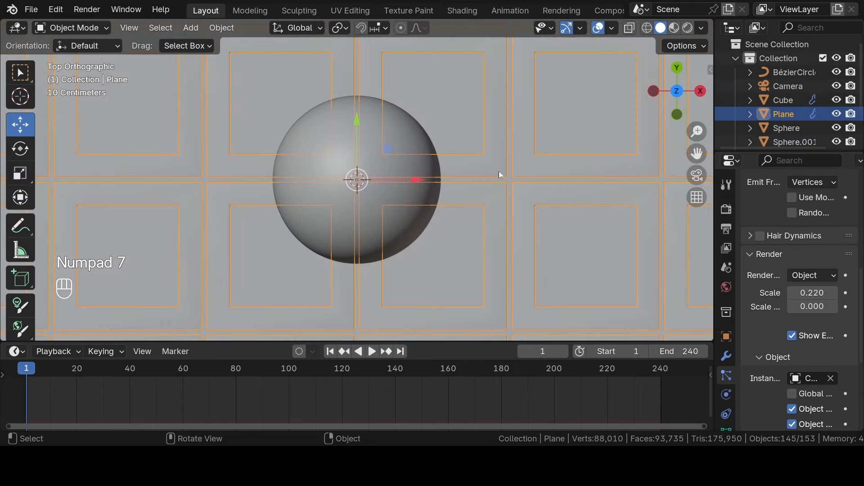
scroll(499, 171, "up", 6)
middle_click_drag(611, 241, 447, 196)
scroll(436, 185, "up", 2)
scroll(471, 170, "down", 5)
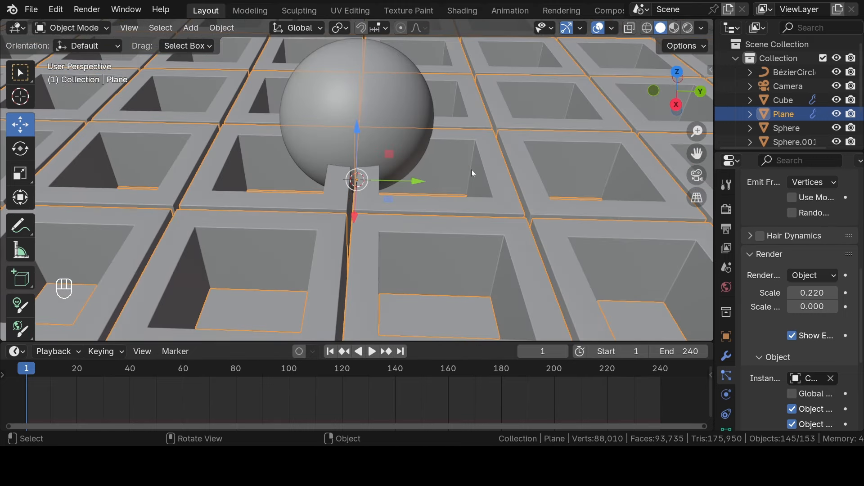
Select all the spheres together with the Bézier circle that forms the camera path
key("KP_3")
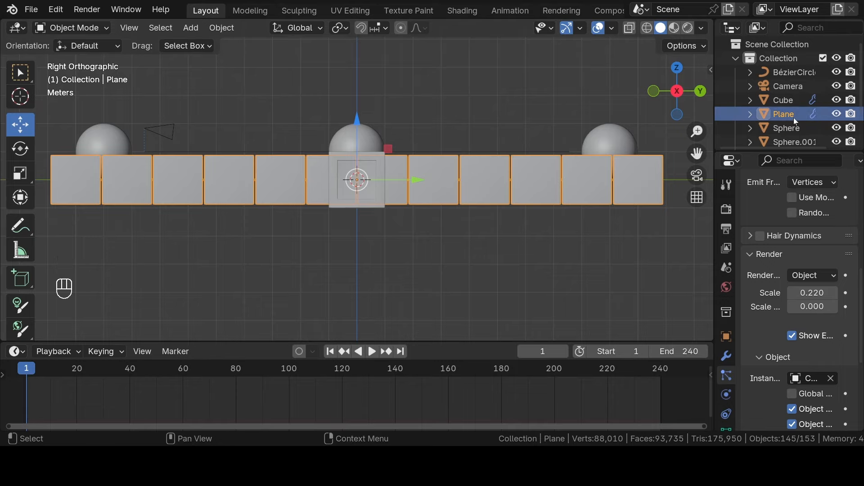
key("shift")
middle_click_drag(484, 115, 480, 147, "shift")
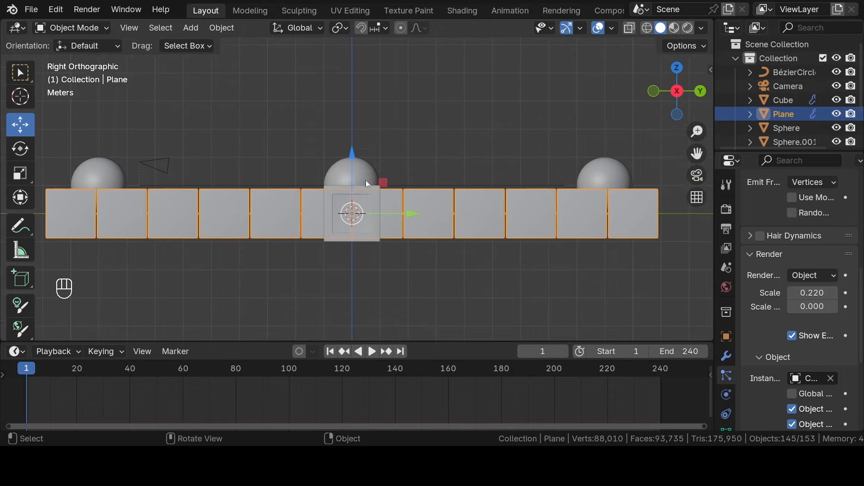
left_click(366, 178)
key("ctrl")
left_click(597, 174, "ctrl")
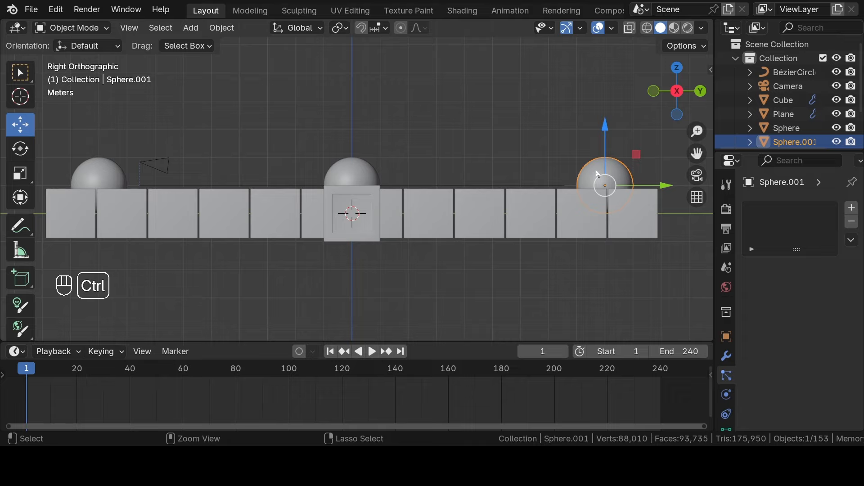
left_click(102, 166, "shift")
left_click(338, 170, "shift")
middle_click_drag(291, 149, 295, 211)
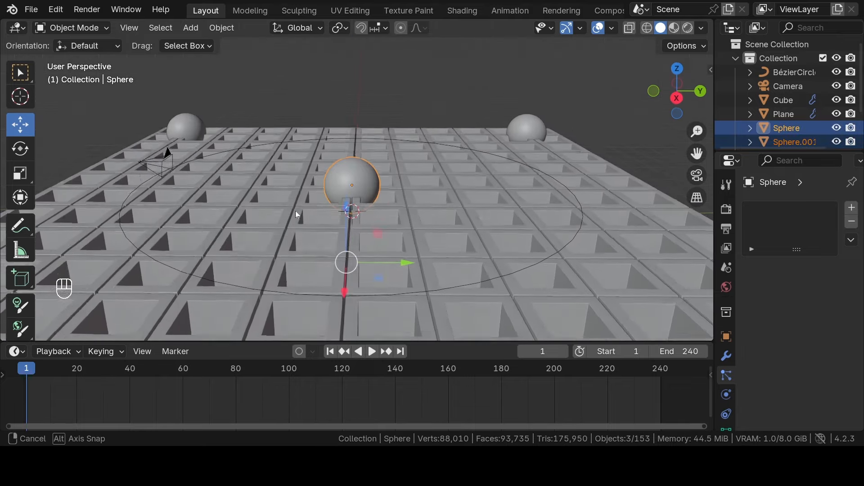
left_click(529, 116, "shift")
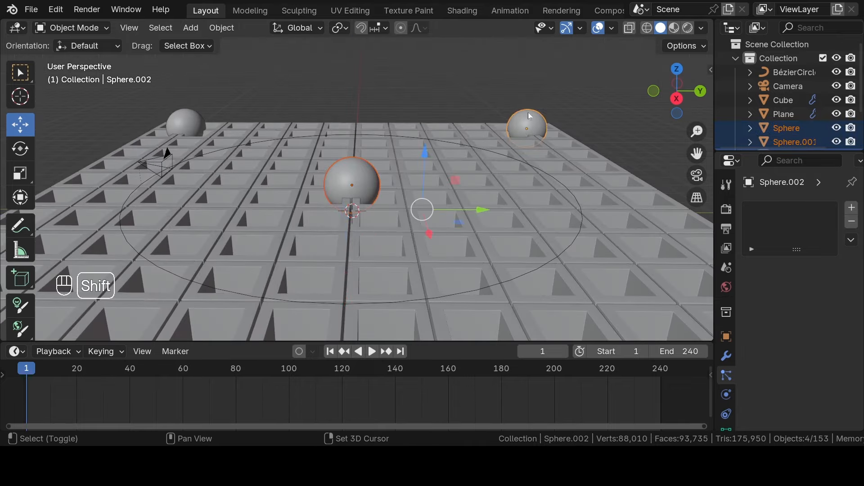
left_click(187, 115, "shift")
left_click(429, 141, "shift")
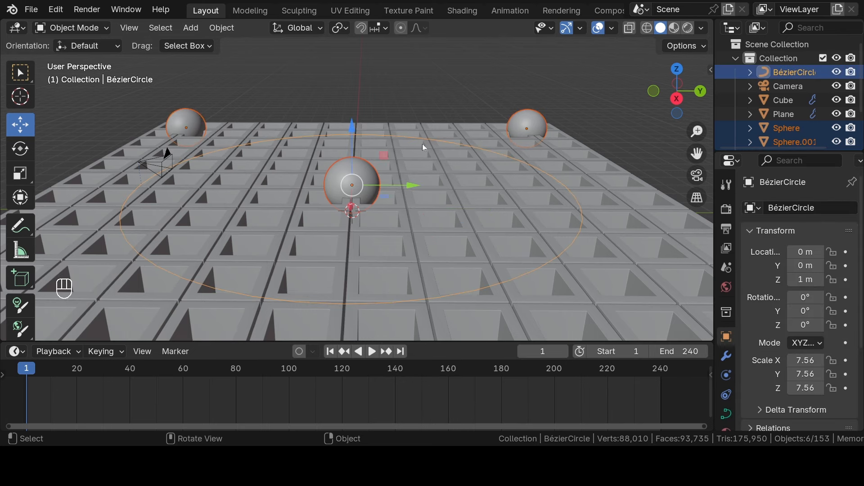
Raise the selected spheres and Bézier circle by 1 m along the global Z axis
key("KP_3")
scroll(422, 144, "up", 5)
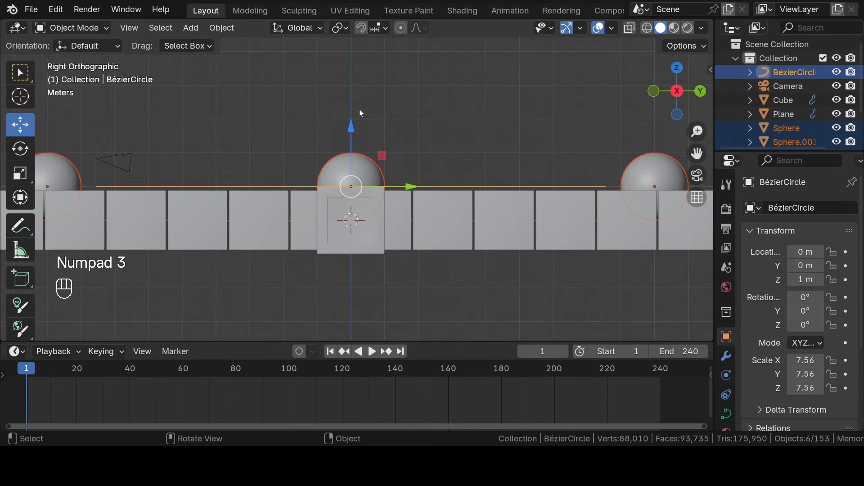
left_click_drag(352, 132, 352, 115, "ctrl")
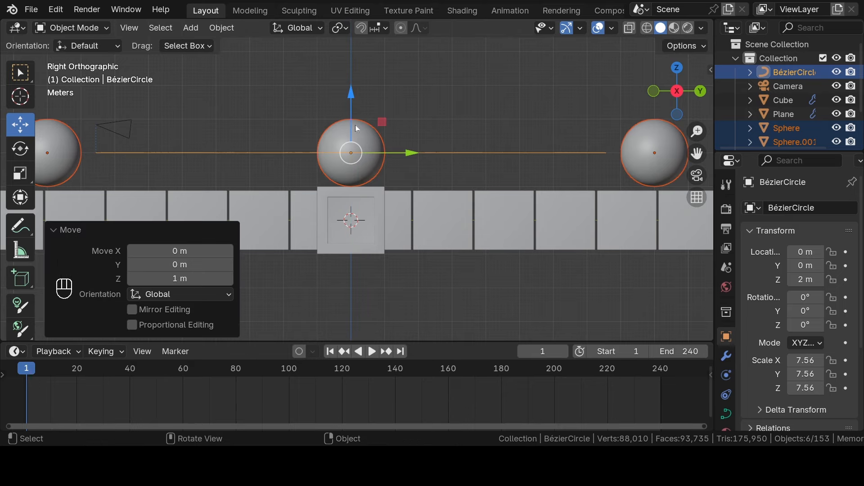
middle_click_drag(407, 155, 387, 156)
key("KP_Subtract")
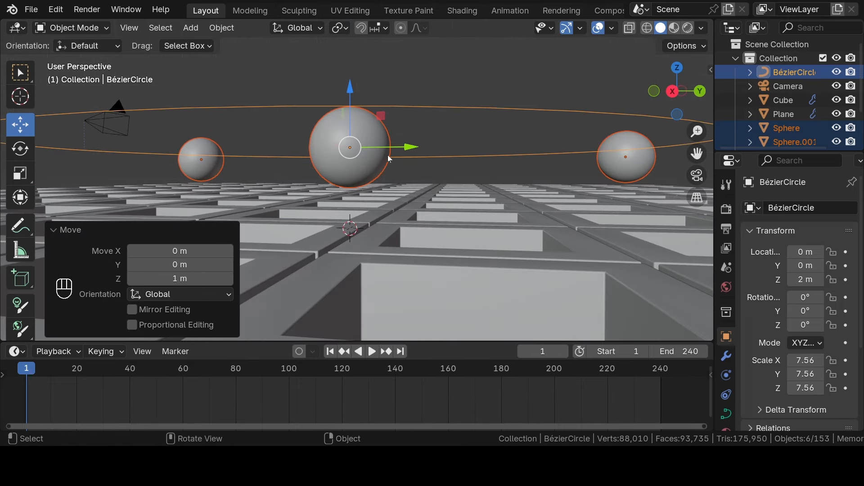
Lower the selected spheres and Bézier circle about 0.11 m along Z so the spheres sit just above the boxes
key("KP_1")
key("KP_Decimal")
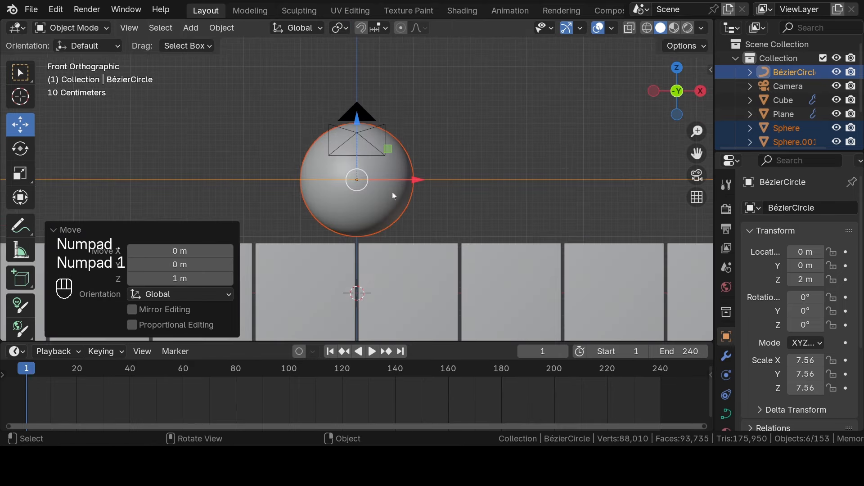
scroll(379, 153, "up", 6)
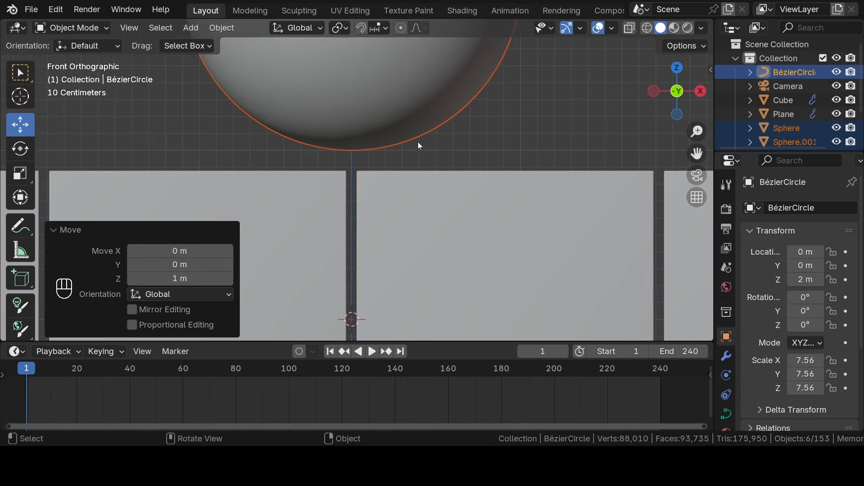
key("g")
key("z")
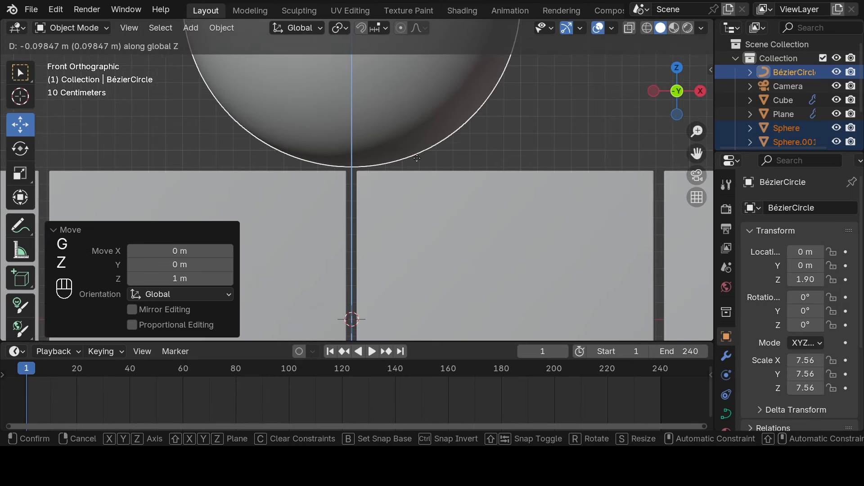
left_click(418, 157)
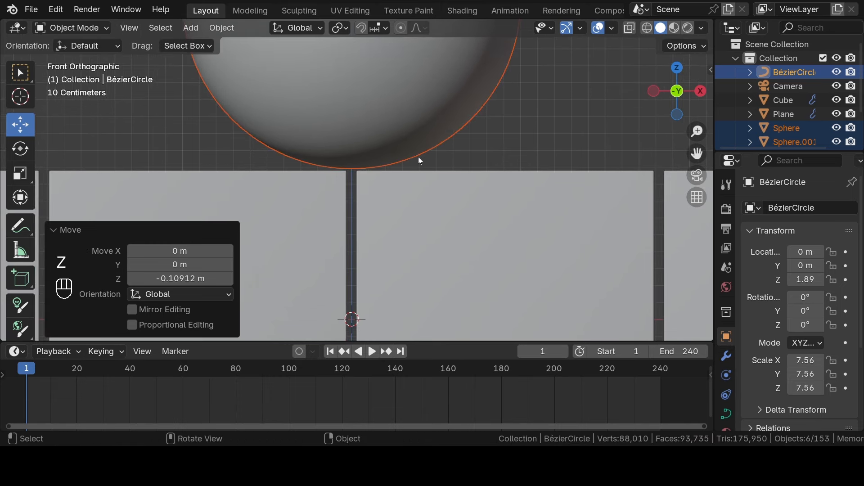
Save the project, clear the selection and look at the scene through the camera
key("KP_0")
key("ctrl+s")
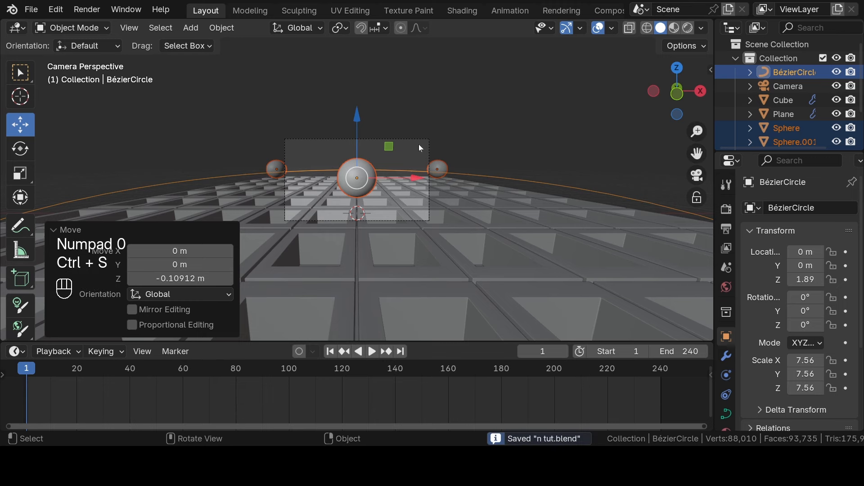
left_click(468, 121)
scroll(468, 122, "up", 5)
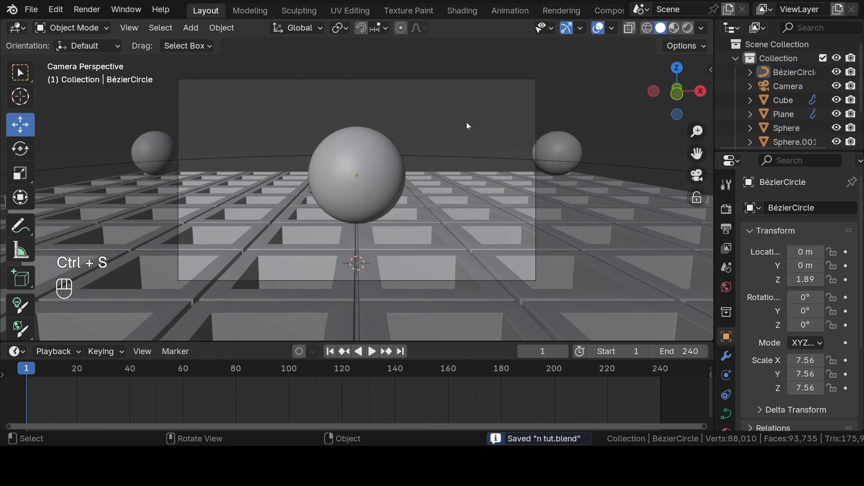
Set the camera's X rotation to 82° while playing the animation, return to frame 1 and enlarge the 3D viewport
left_click(486, 80)
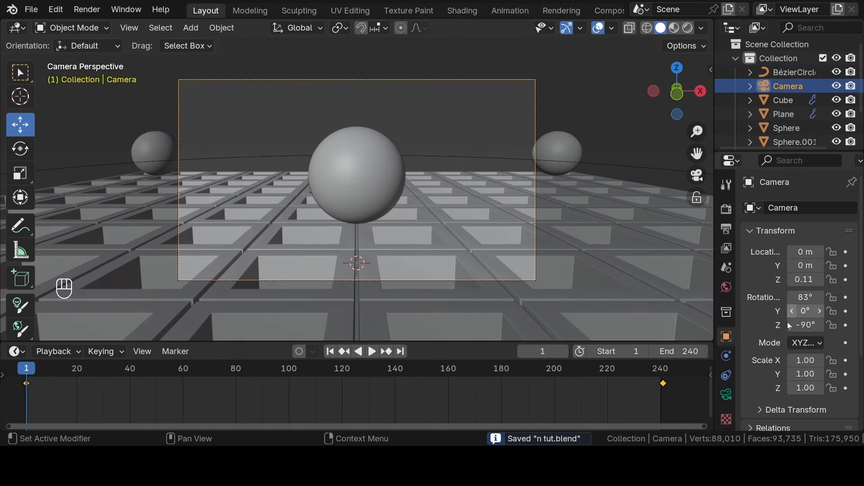
key("space")
key("ctrl+s")
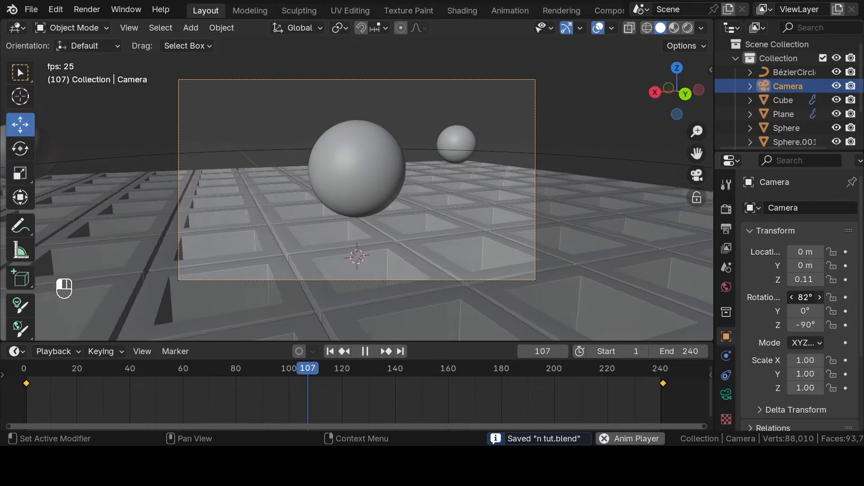
left_click(791, 297)
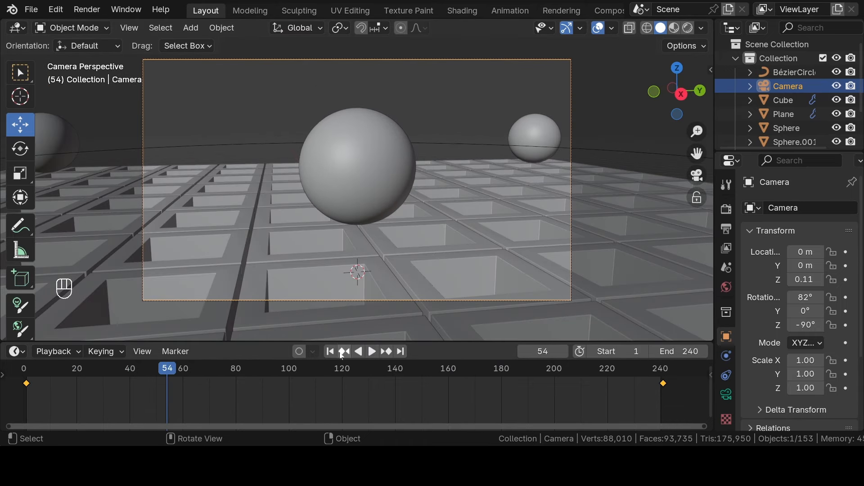
key("Escape")
left_click_drag(438, 343, 432, 412)
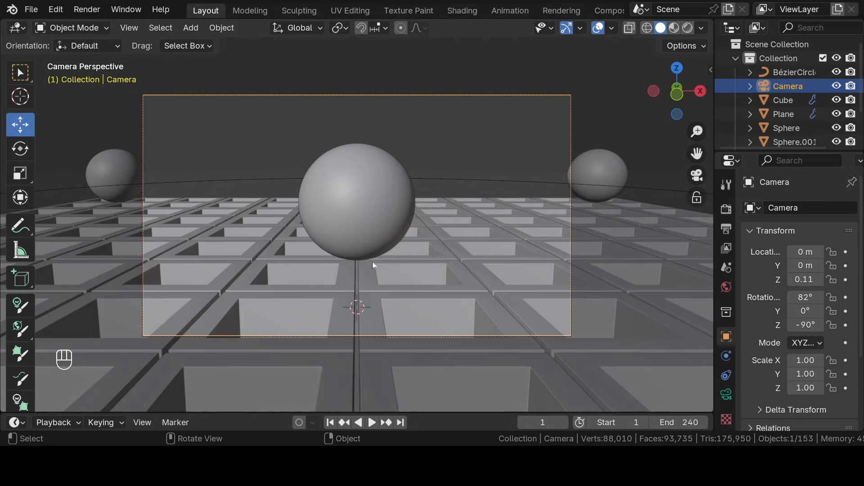
scroll(372, 261, "up", 3)
scroll(372, 264, "down", 3)
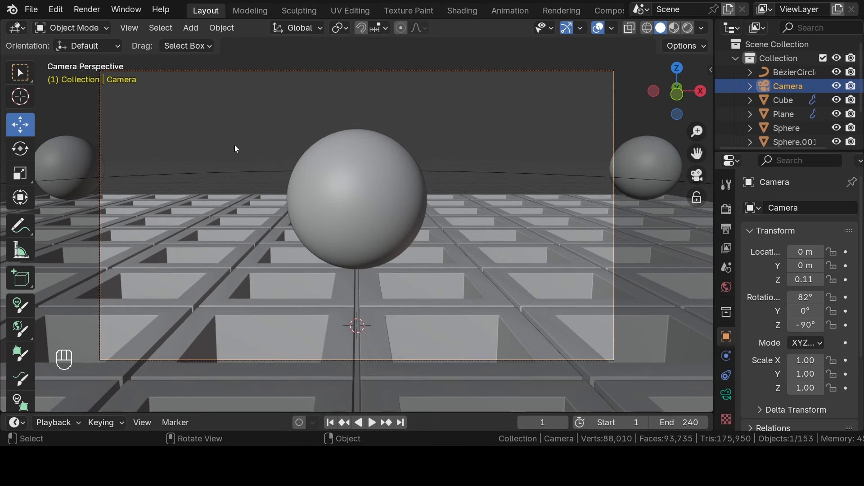
Add a new mesh plane at the origin and isolate it in local view seen from above
key("shift+a")
mouse_move(234, 126)
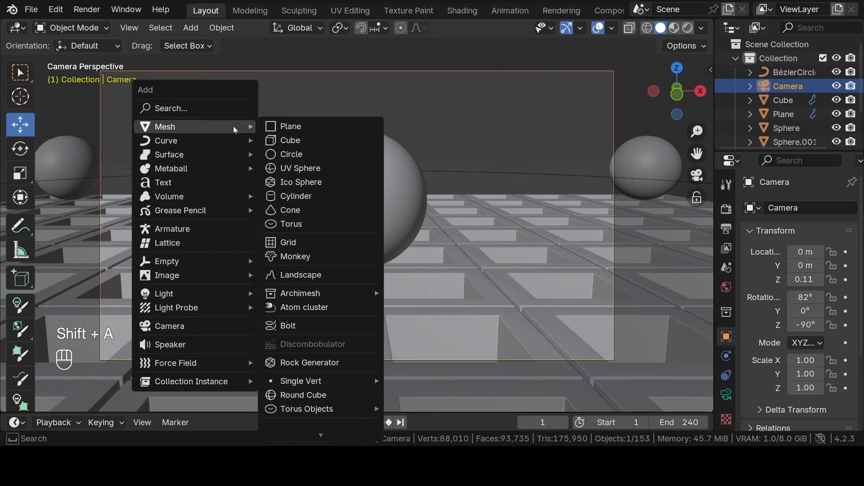
left_click(304, 126)
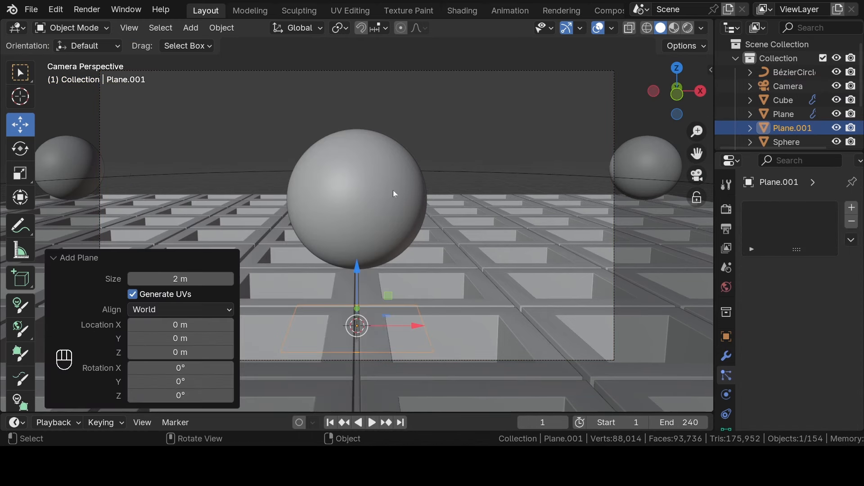
key("slash")
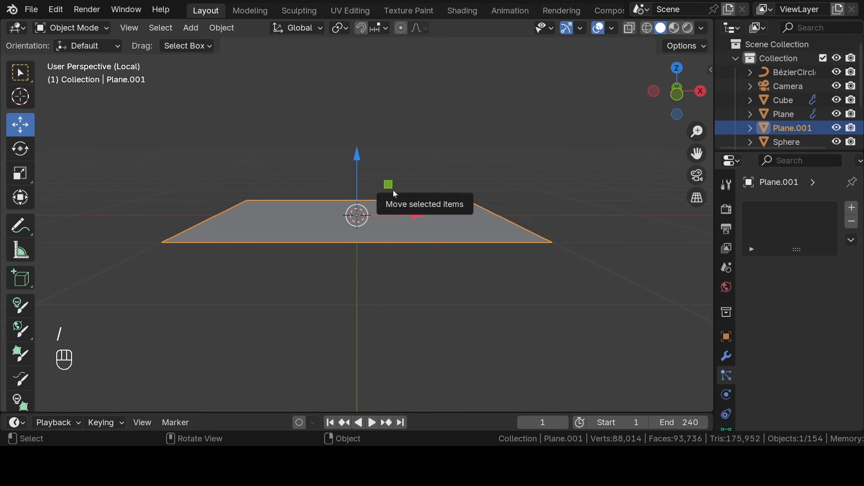
key("KP_7")
scroll(394, 190, "down", 12)
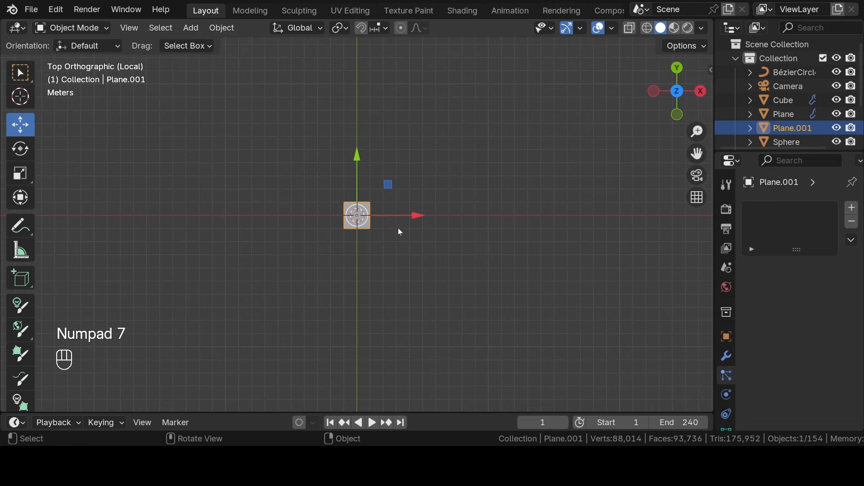
Scale the new plane's mesh by a factor of 10 in Edit Mode
key("Tab")
key("s")
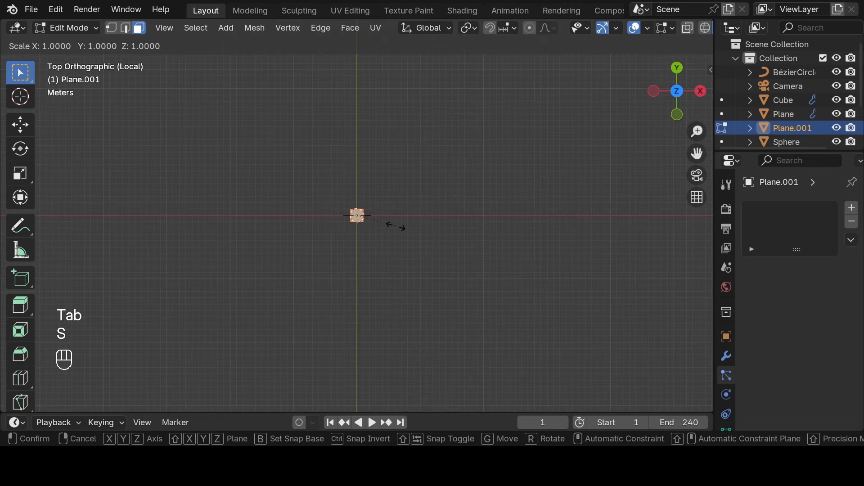
key("KP_1")
key("KP_0")
key("KP_Enter")
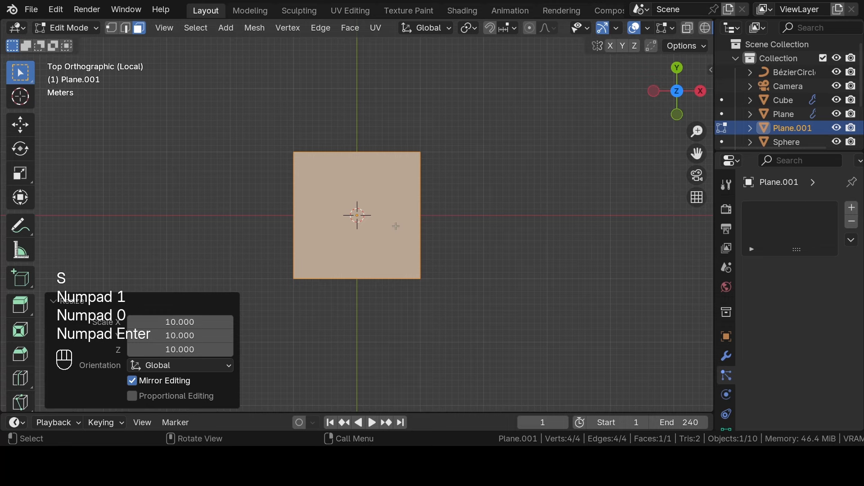
Subdivide the enlarged plane with 10 cuts and inspect its face grid with only the central face selected
right_click(358, 137)
left_click(302, 164)
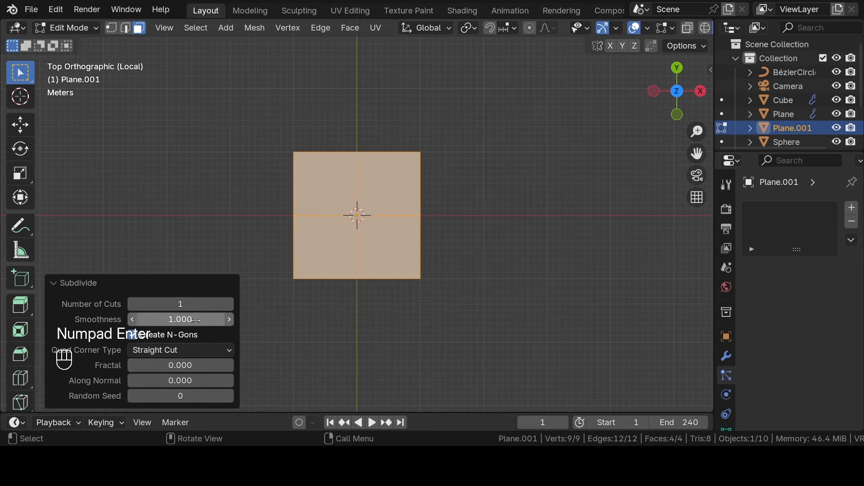
mouse_move(187, 305)
left_mouse_down()
mouse_move(201, 304)
mouse_move(179, 292)
left_mouse_up()
middle_click_drag(391, 232, 376, 211)
scroll(376, 212, "up", 4)
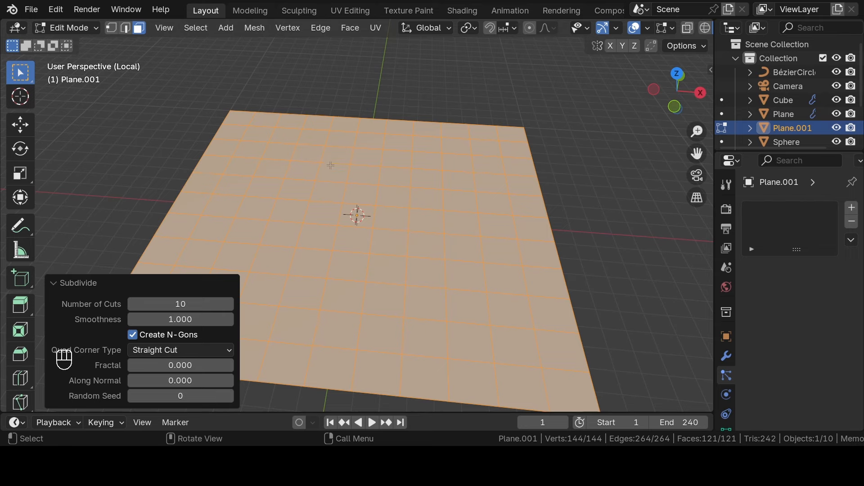
left_click(342, 217)
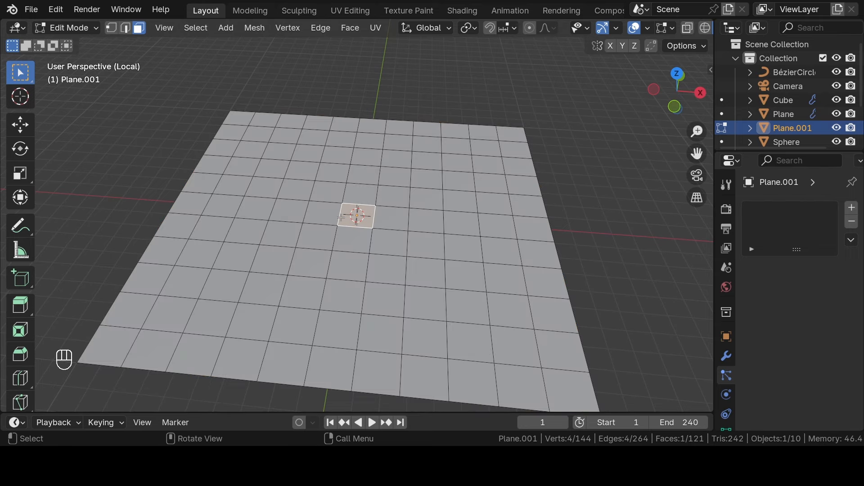
scroll(345, 217, "down", 3)
middle_click_drag(344, 217, 377, 213)
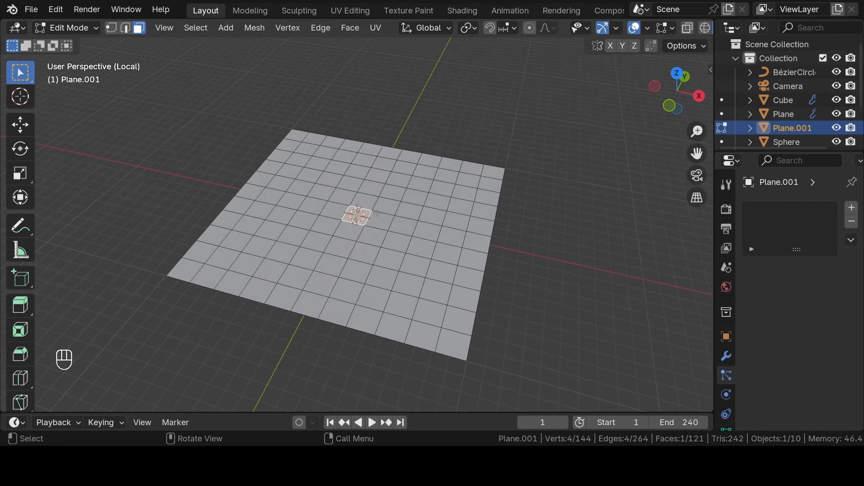
scroll(377, 213, "up", 4)
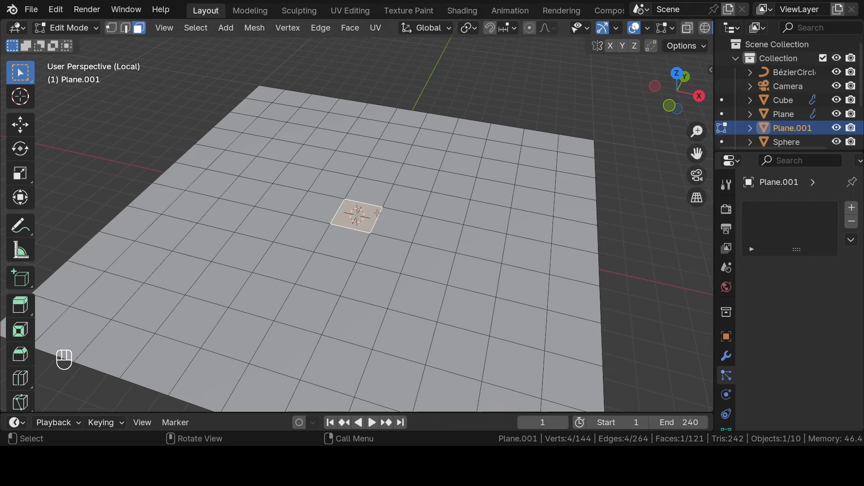
Try Select Random at ratio 0.5 with all the plane's faces selected, and reduce the selection to one face near the centre
key("a")
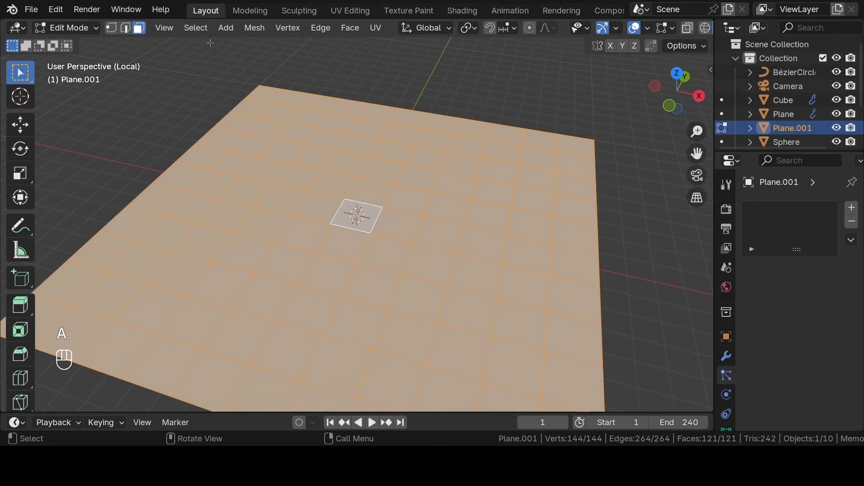
left_click(197, 27)
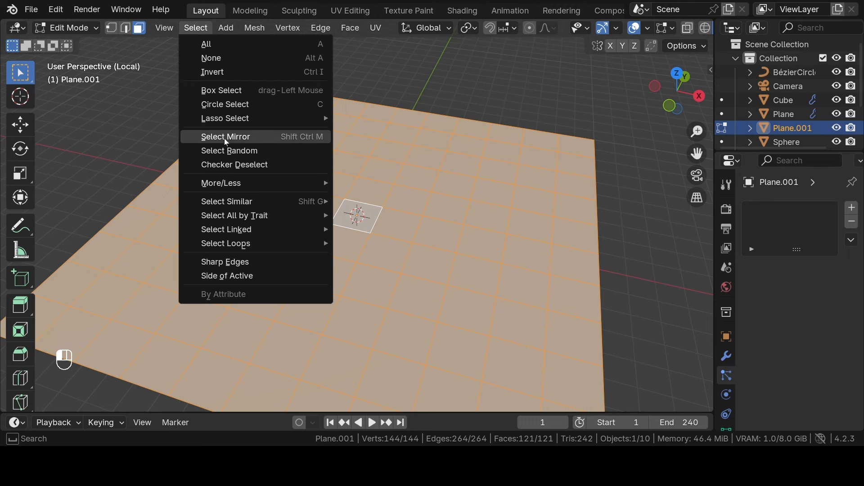
left_click(226, 150)
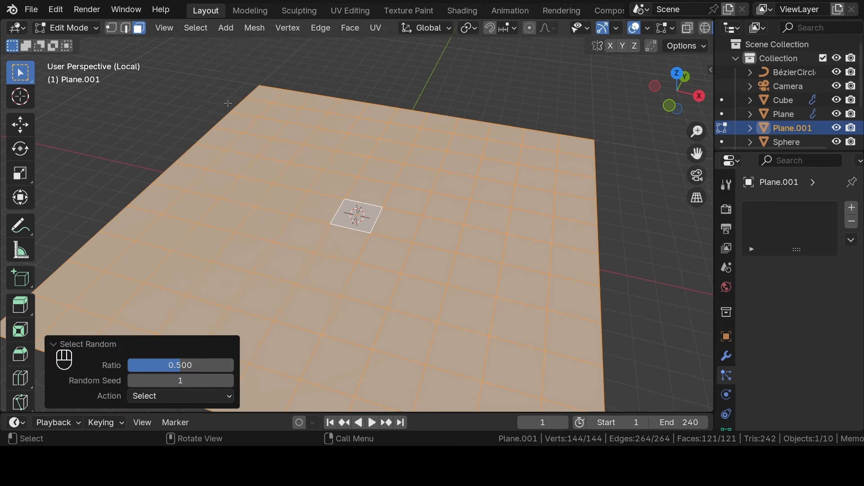
left_click(191, 101)
left_click(336, 194)
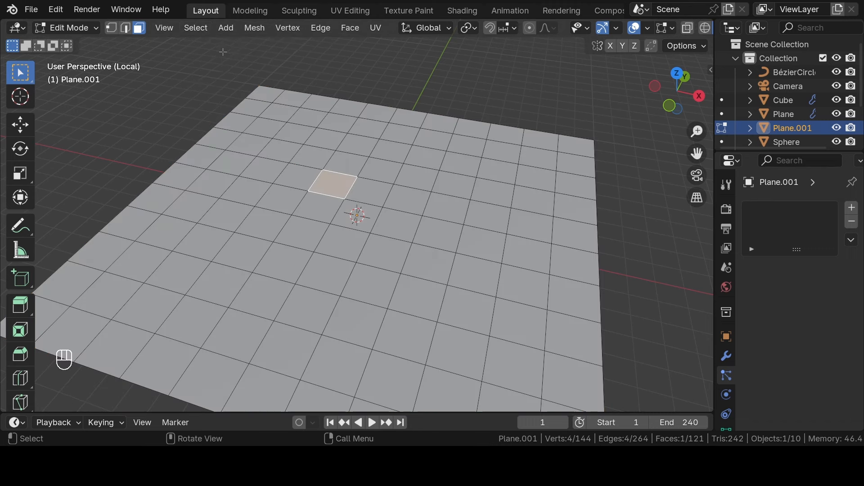
Add a random half of the plane's faces to the selection using Select Random at ratio 0.5
left_click(196, 27)
left_click(223, 148)
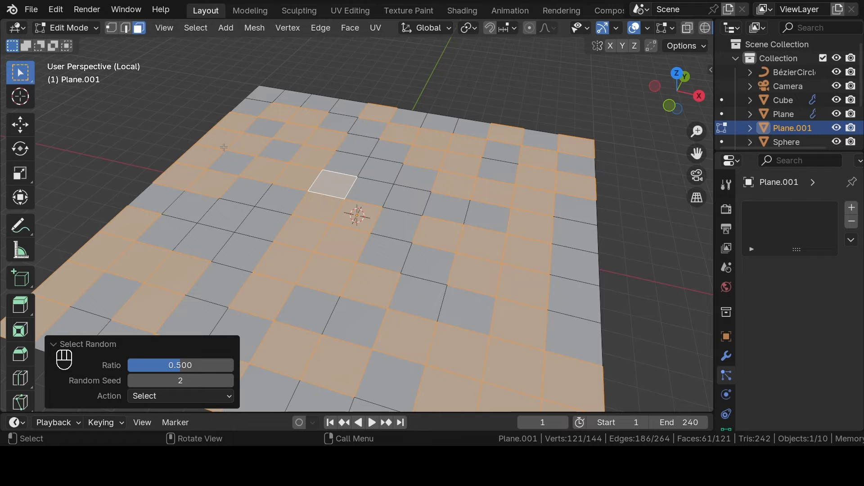
Try to extrude the randomly selected faces upward by about 3.3 m without insetting them
scroll(423, 184, "down", 3)
middle_click_drag(428, 206, 408, 177)
key("e")
left_click(387, 214)
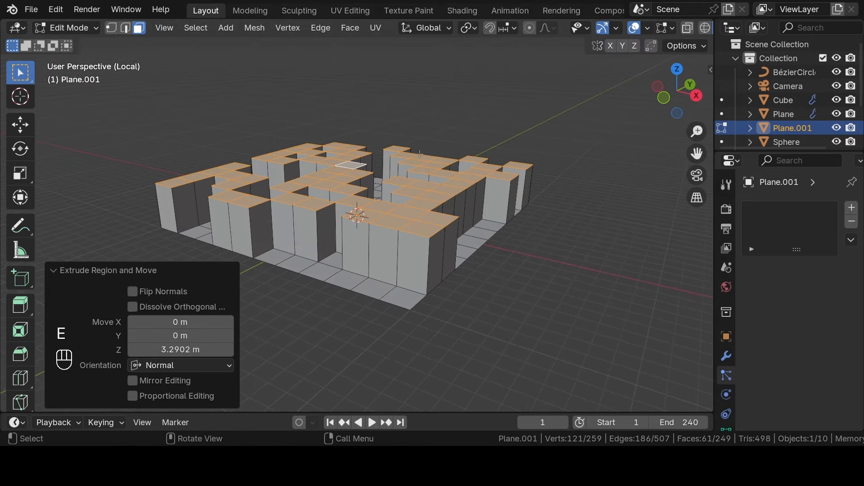
middle_click_drag(387, 214, 446, 210)
scroll(480, 215, "up", 4)
key("ctrl+z")
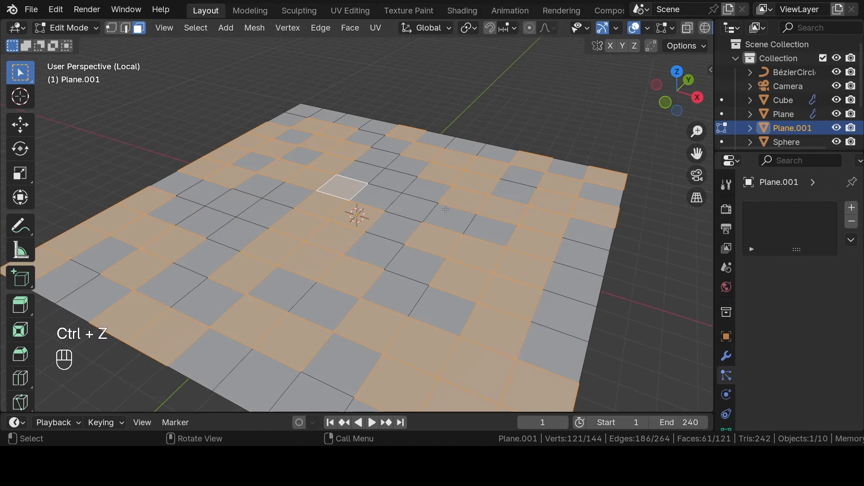
Try to inset the randomly selected faces as joined regions by about 0.1 m
key("i")
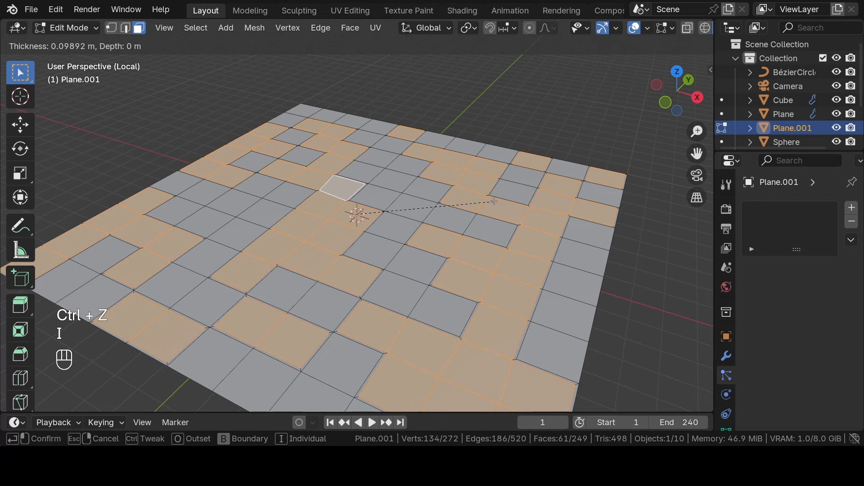
left_click(489, 201)
key("ctrl+z")
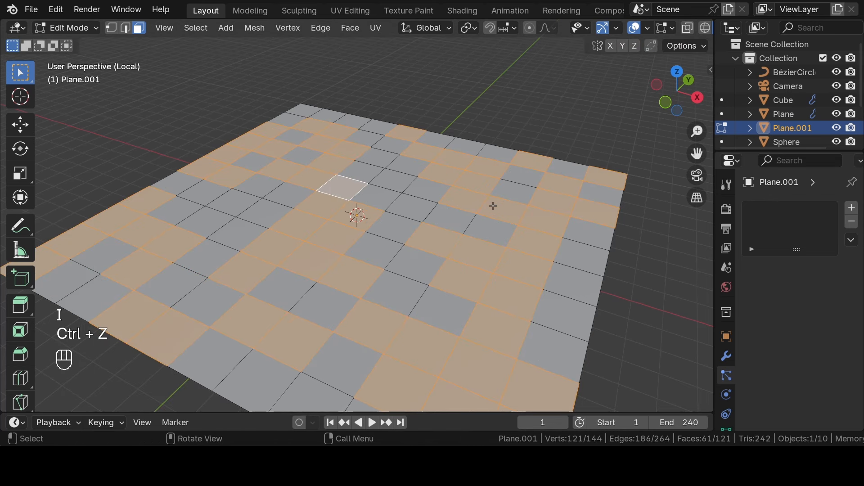
Inset the randomly selected faces individually by about 0.16 m, extrude them upward about 2.2 m, and leave Edit Mode
key("i")
key("i")
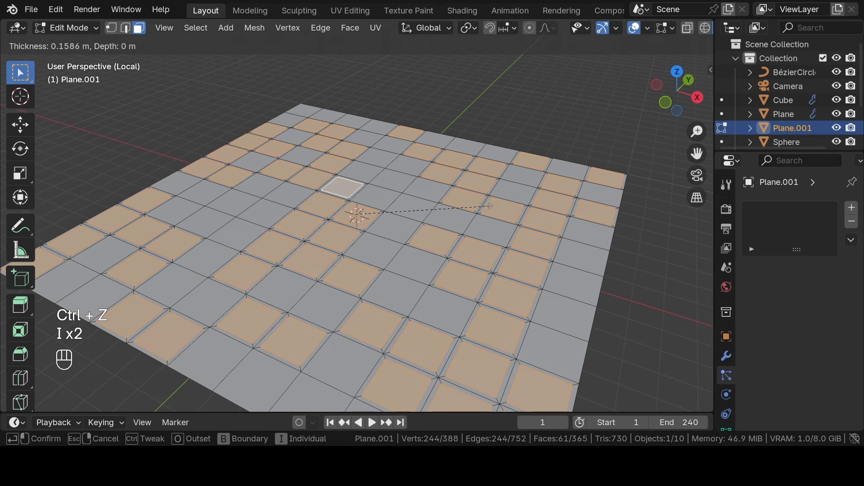
left_click(489, 206)
key("e")
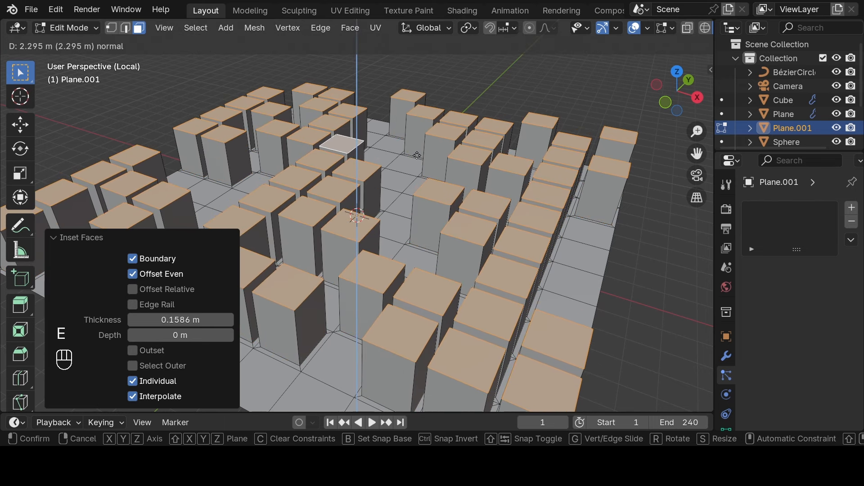
left_click(418, 154)
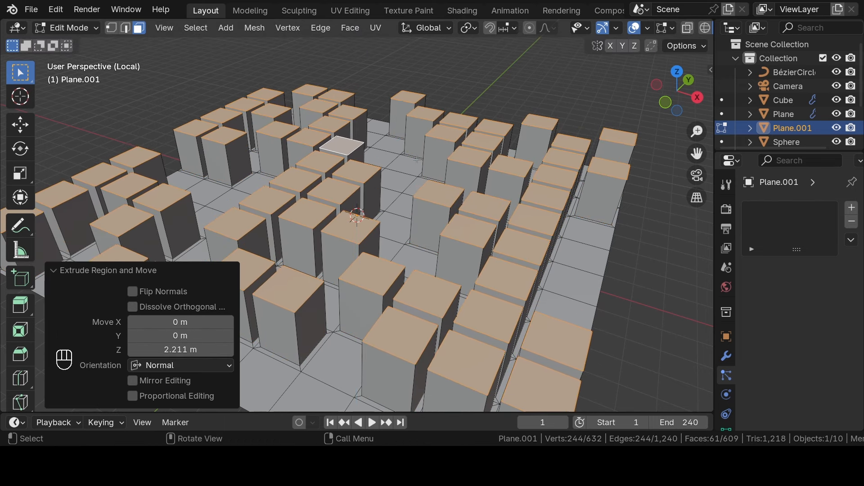
scroll(396, 157, "down", 5)
middle_click_drag(378, 159, 404, 171)
scroll(394, 222, "up", 6)
scroll(394, 222, "down", 5)
key("Tab")
Examine the extruded blocks and their sharp edges from above, from the side and close up
scroll(404, 171, "up", 4)
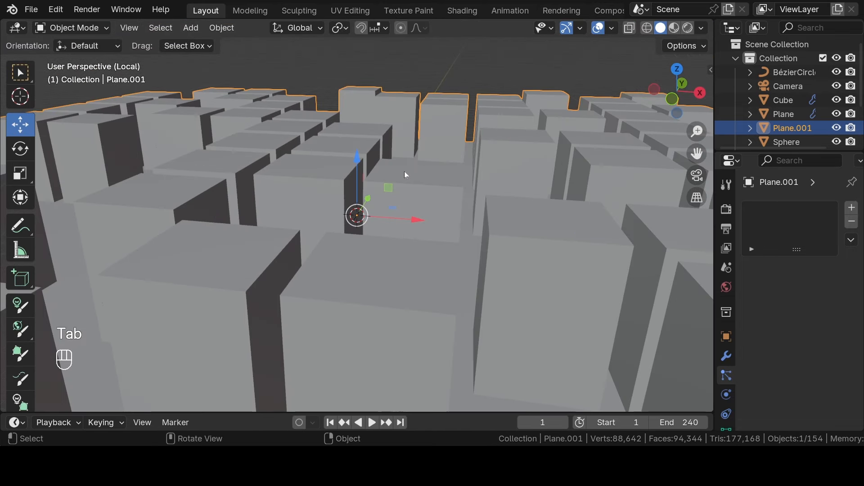
scroll(404, 171, "down", 6)
scroll(462, 196, "up", 5)
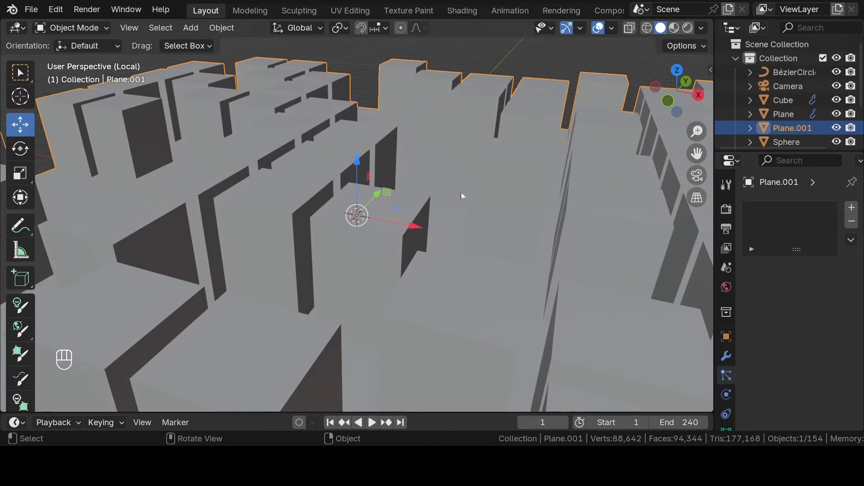
scroll(297, 238, "down", 5)
middle_click_drag(298, 238, 247, 307)
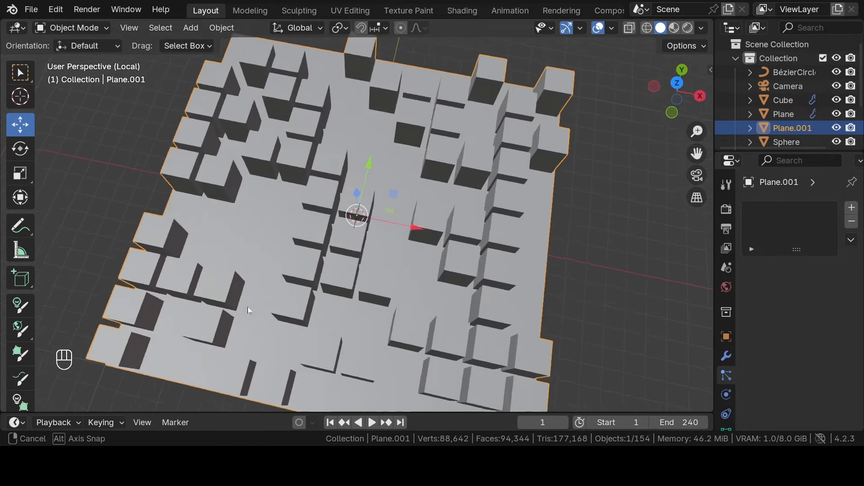
scroll(250, 255, "up", 4)
scroll(250, 255, "up", 3)
middle_click_drag(250, 256, 328, 232)
scroll(327, 232, "up", 2)
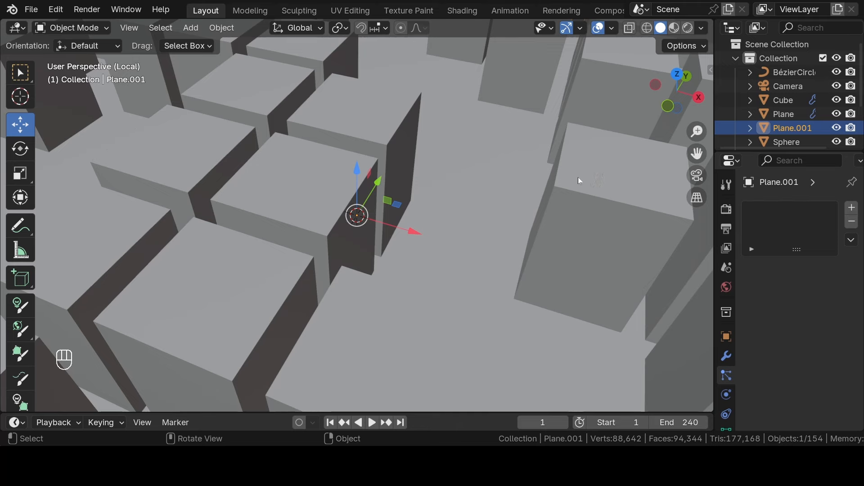
Add a Bevel modifier to the block plane with an amount of 0.01 m and 5 segments
left_click(726, 356)
left_click(811, 207)
mouse_move(812, 207)
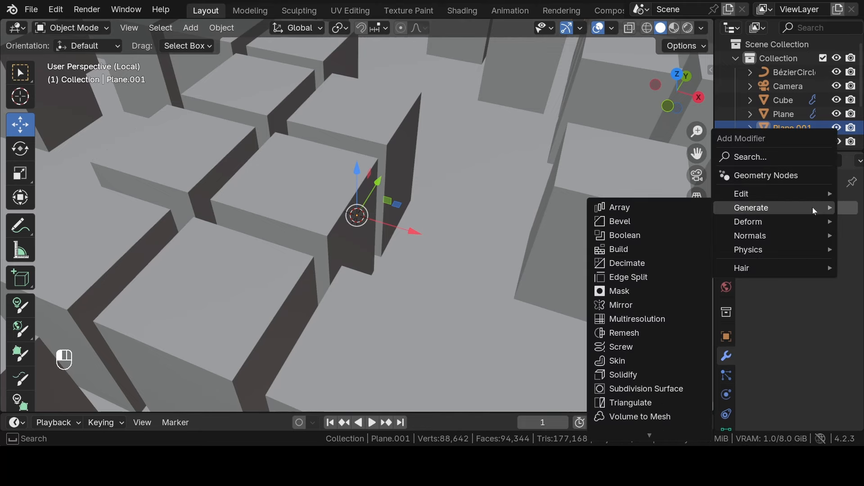
left_click(620, 221)
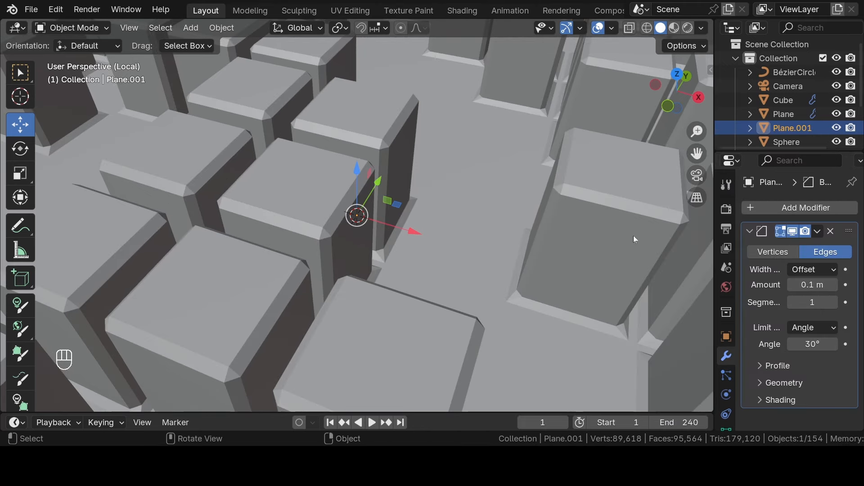
left_click(808, 285)
type(".0")
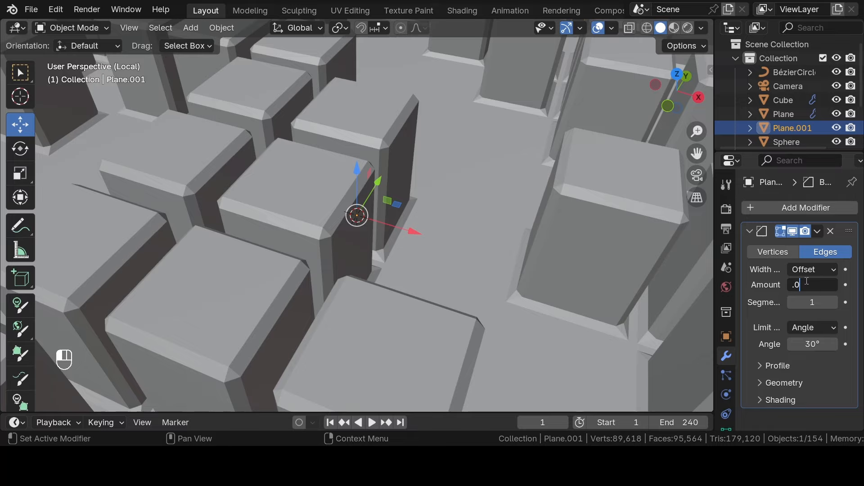
type("1")
key("Return")
left_click(814, 298)
key("Return")
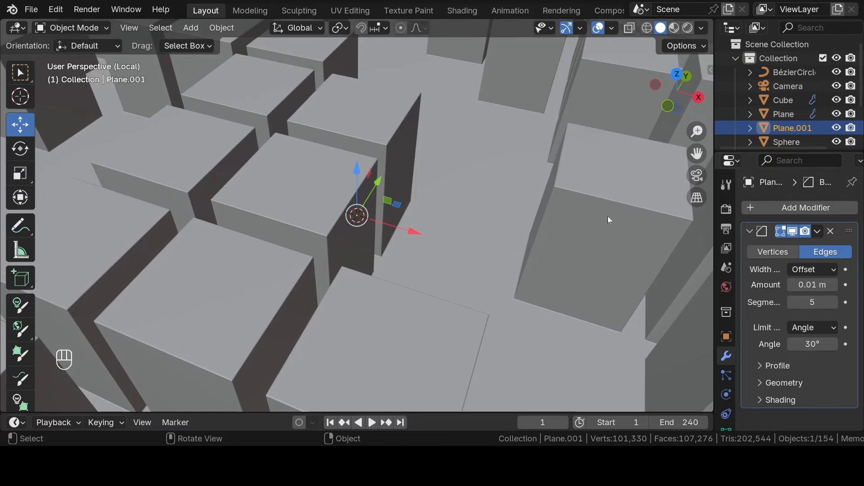
Apply Shade Auto Smooth at 30° to the block plane and collapse both of its modifiers
right_click(265, 110)
left_click(342, 133)
scroll(328, 149, "down", 3)
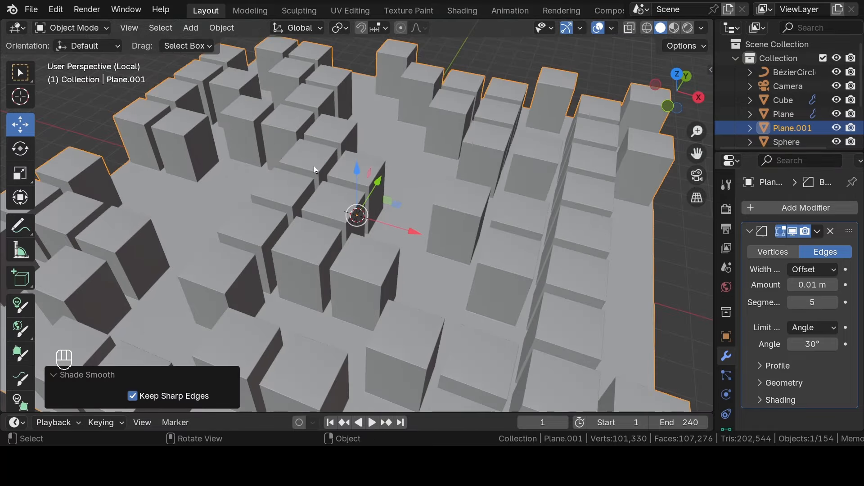
middle_click_drag(314, 166, 352, 176)
right_click(299, 179)
left_click(277, 190)
scroll(279, 184, "down", 3)
left_click(749, 231)
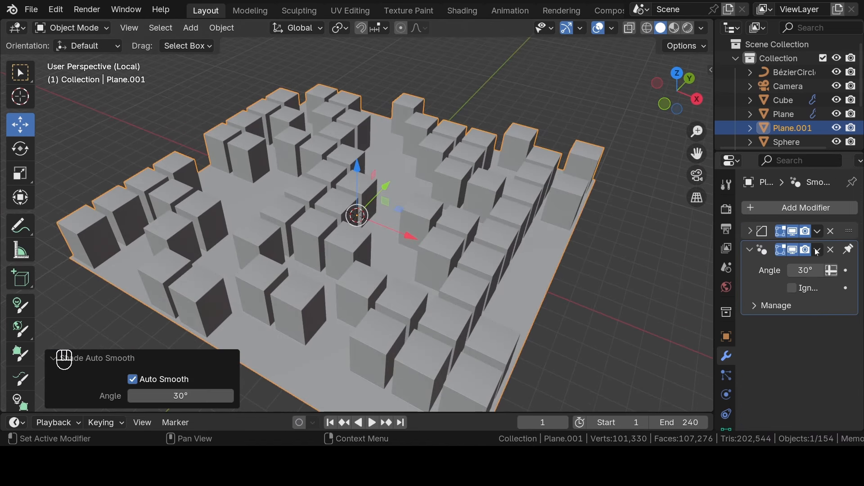
left_click(750, 251)
Exit local view and rotate the block plane 90° about the global X axis to stand it upright
scroll(252, 173, "down", 4)
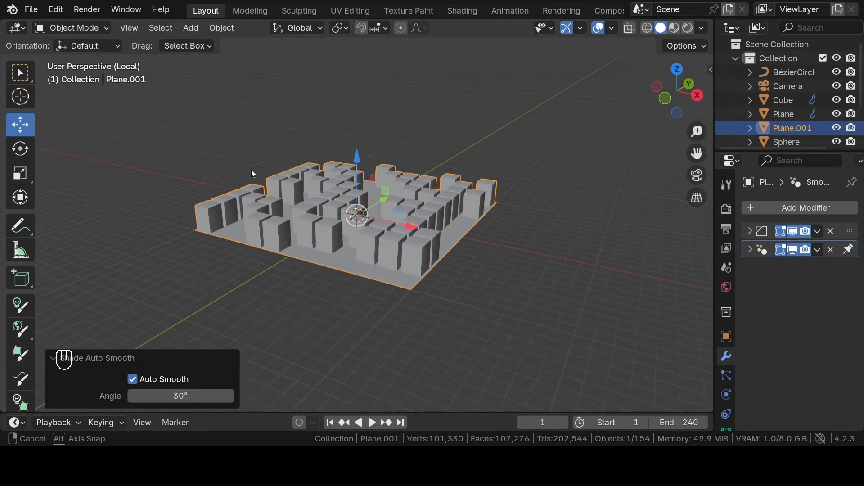
key("KP_Divide")
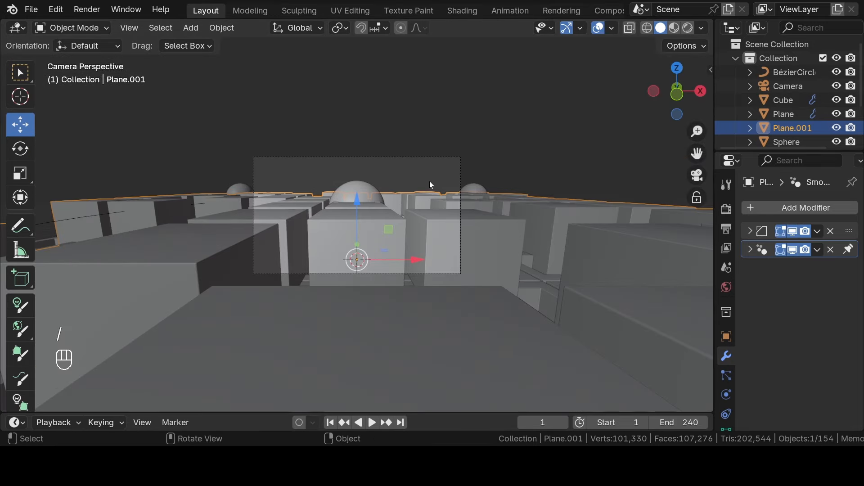
key("KP_7")
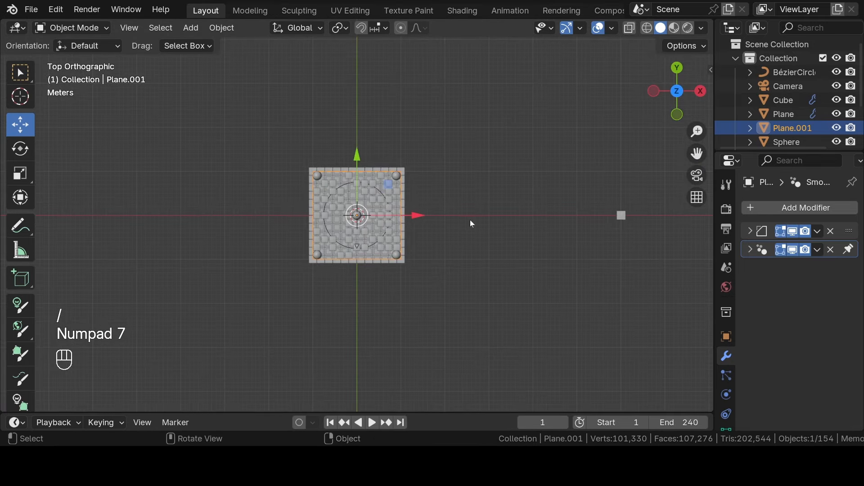
middle_click_drag(472, 223, 509, 231)
key("KP_3")
scroll(444, 158, "up", 5)
key("r")
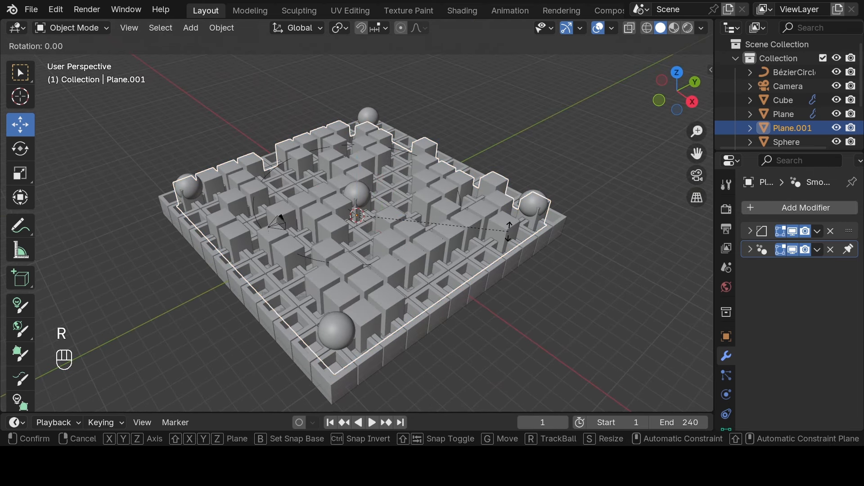
key("x")
key("KP_9")
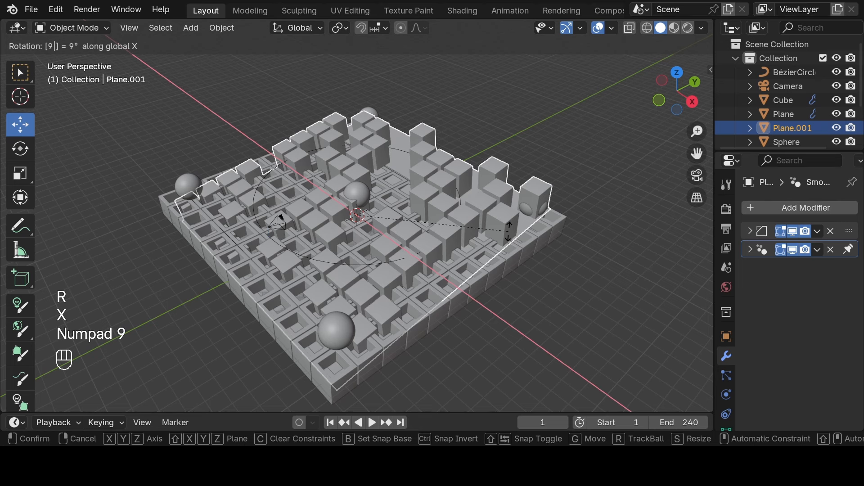
key("KP_0")
key("KP_Enter")
Move the upright block wall 12 m along Y, then about 0.86 m further to the edge of the cube grid
key("KP_3")
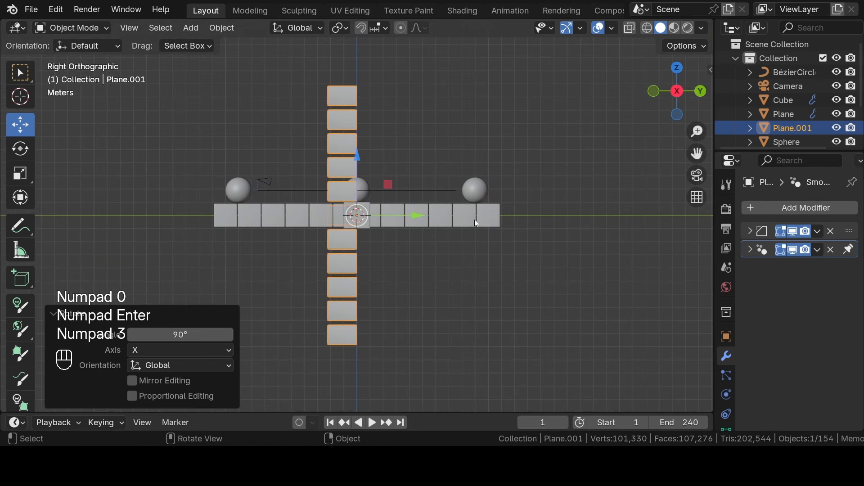
left_click_drag(417, 212, 579, 213, "ctrl")
middle_click_drag(546, 184, 491, 201)
key("KP_3")
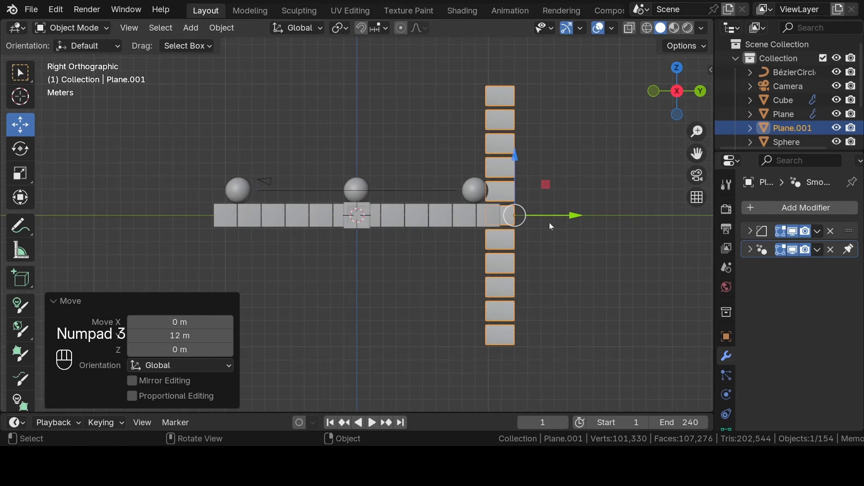
left_click_drag(576, 216, 591, 213)
middle_click_drag(463, 144, 301, 77)
key("KP_7")
Duplicate the block wall, rotate the copy half a turn, and move it along Y to the grid's opposite edge
key("shift+d")
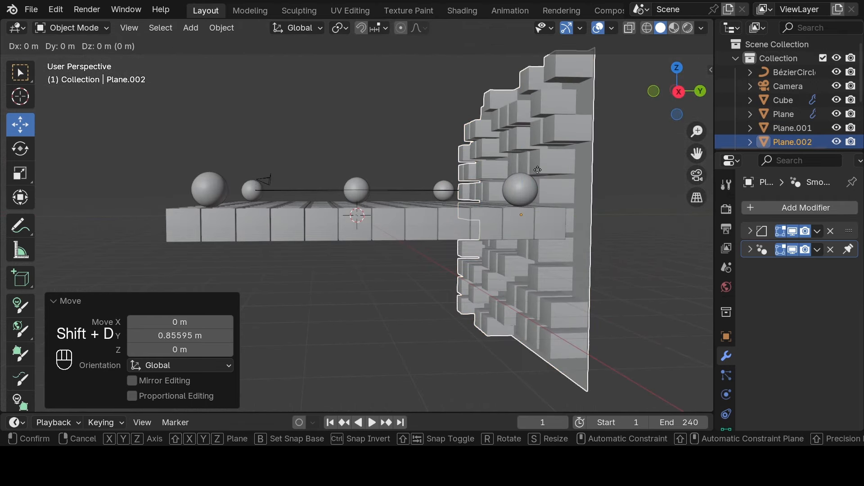
right_click(537, 170)
key("KP_3")
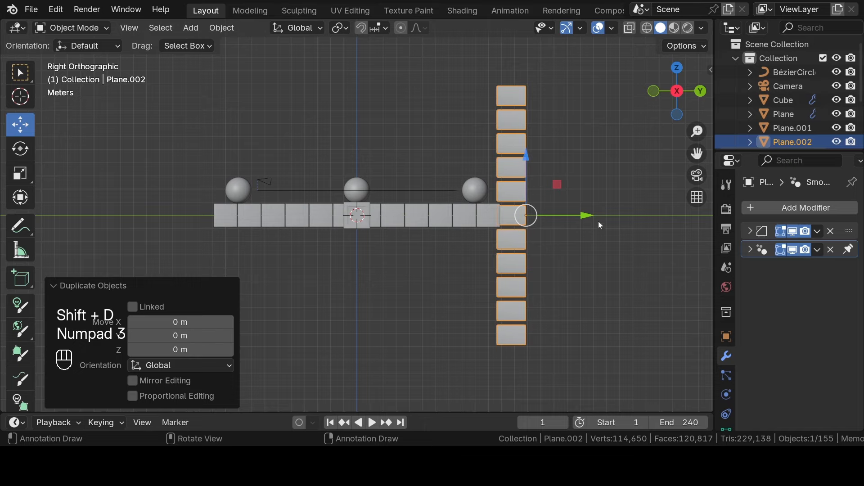
key("r")
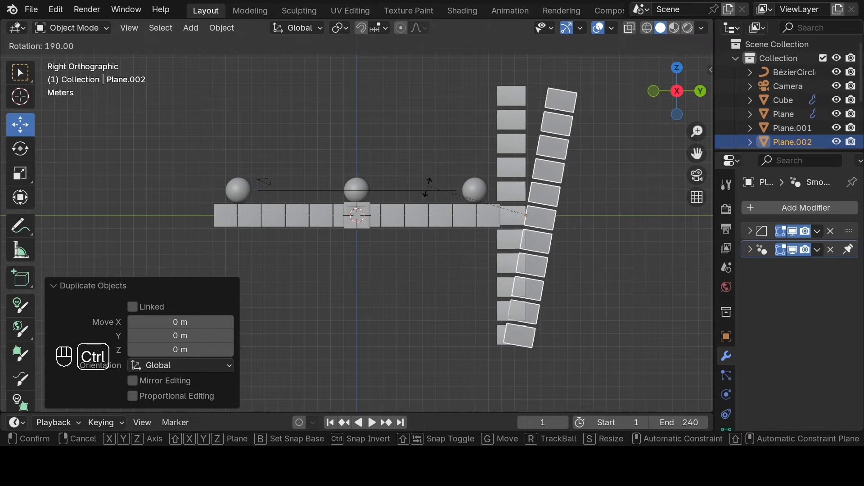
left_click(460, 204)
left_click_drag(590, 214, 241, 212)
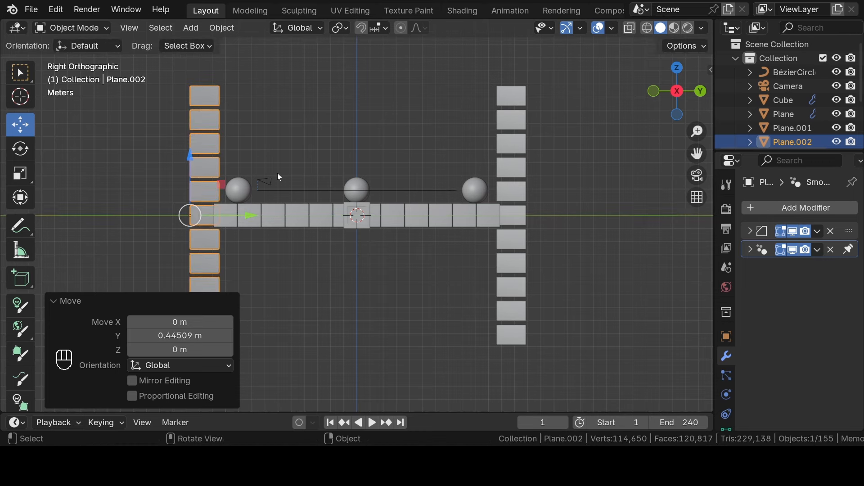
Compare both walls' overlap with the grid and nudge the copied wall about 0.1 m outward along negative Y
left_click(525, 168)
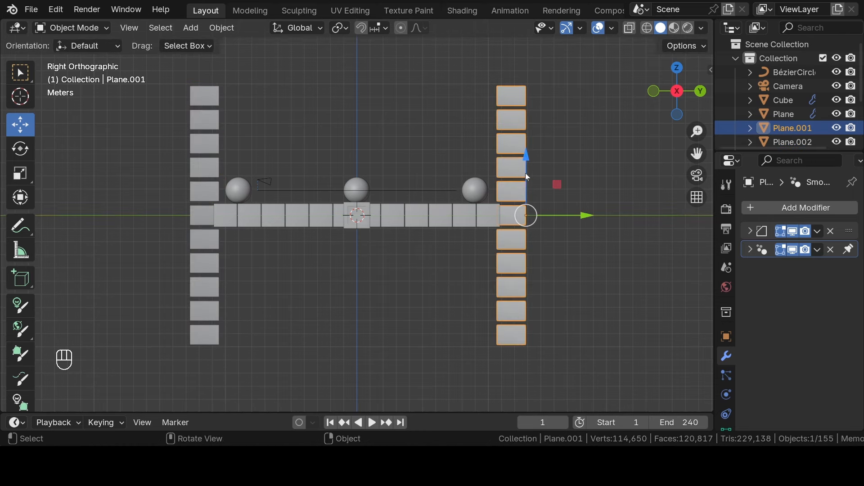
scroll(525, 173, "up", 3)
left_click(86, 185)
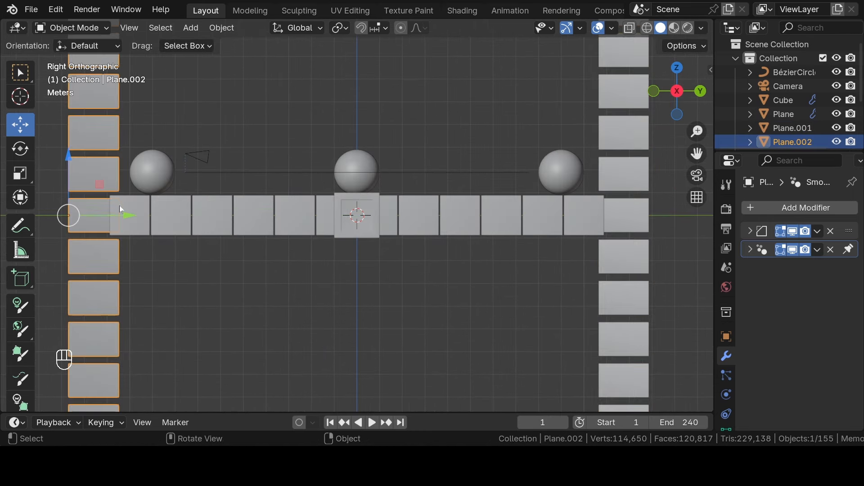
left_click_drag(131, 213, 128, 212)
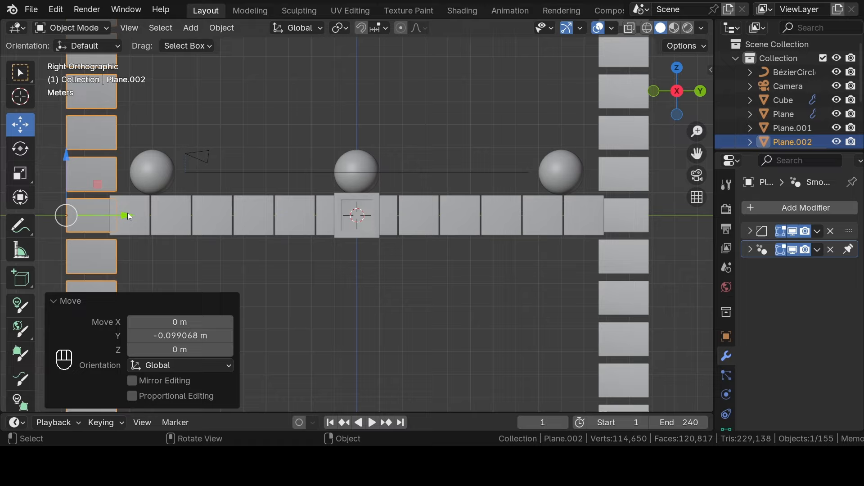
left_click(248, 104)
Duplicate the block wall on the grid's positive Y edge, rotate the copy 90° about Z, and move it about 12.74 m along X
key("KP_7")
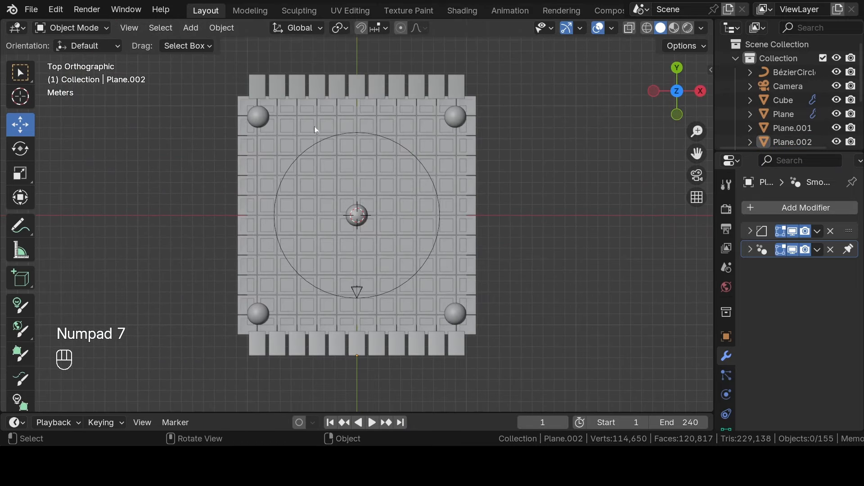
left_click(425, 91)
key("shift+d")
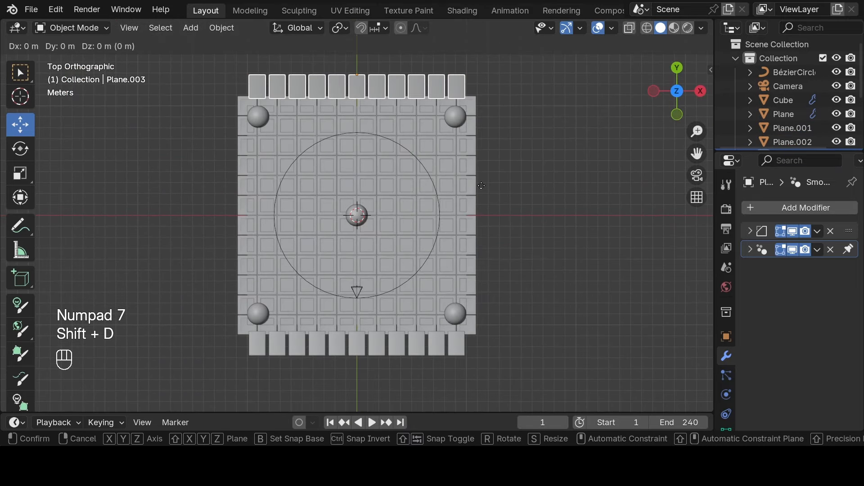
right_click(476, 176)
key("r")
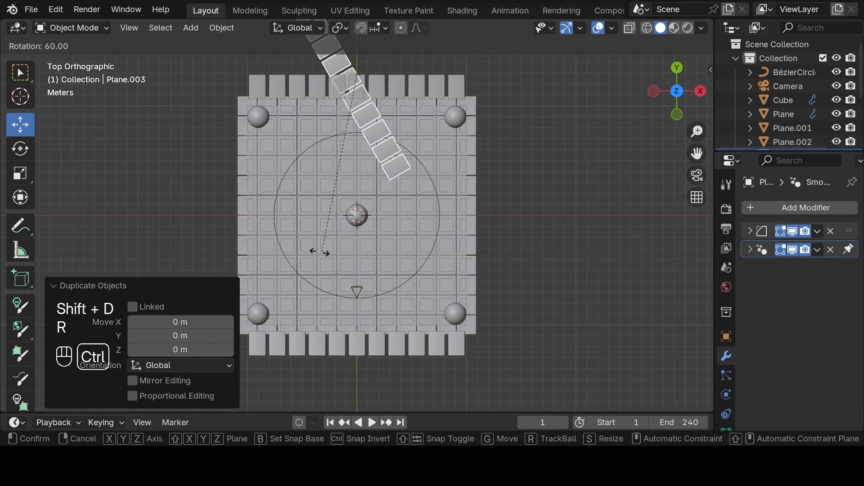
left_click(245, 195)
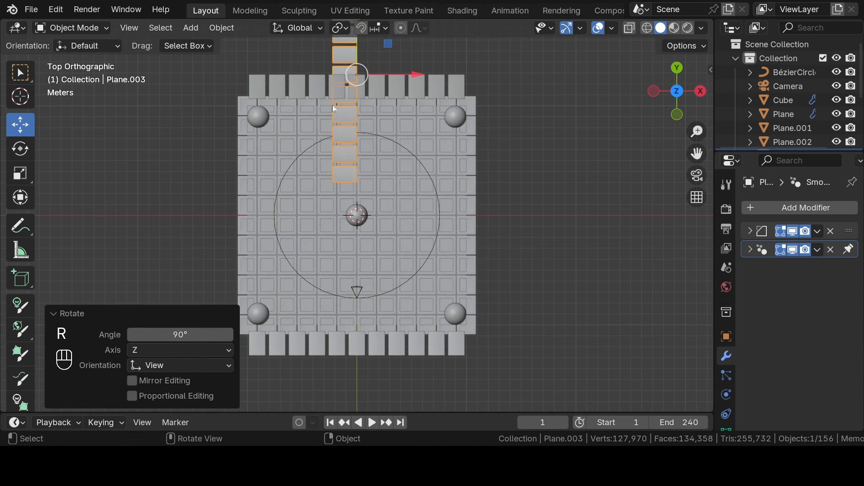
left_click_drag(415, 72, 555, 73)
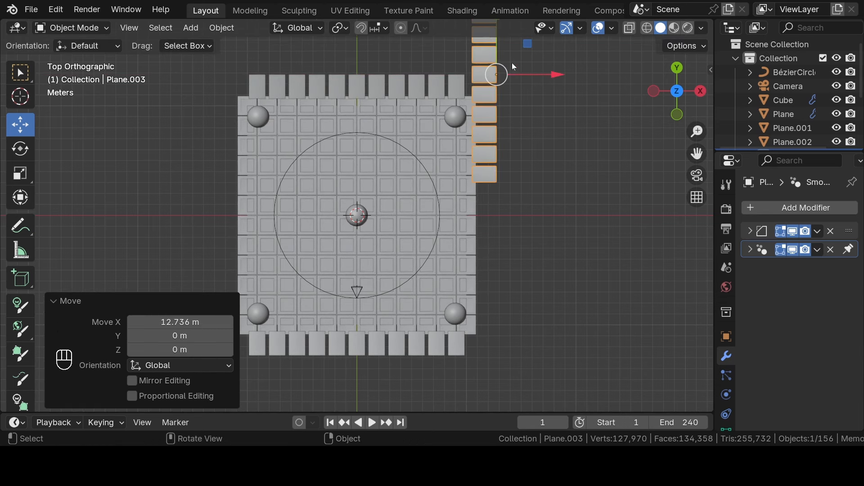
Move the rotated wall about 12.35 m along negative Y, then about 0.46 m further to centre it along the grid's side
scroll(489, 49, "down", 2)
scroll(490, 48, "down", 1)
left_click_drag(439, 83, 438, 116)
left_click(439, 116)
key("g")
key("y")
left_click(438, 116)
middle_click_drag(438, 116, 488, 190)
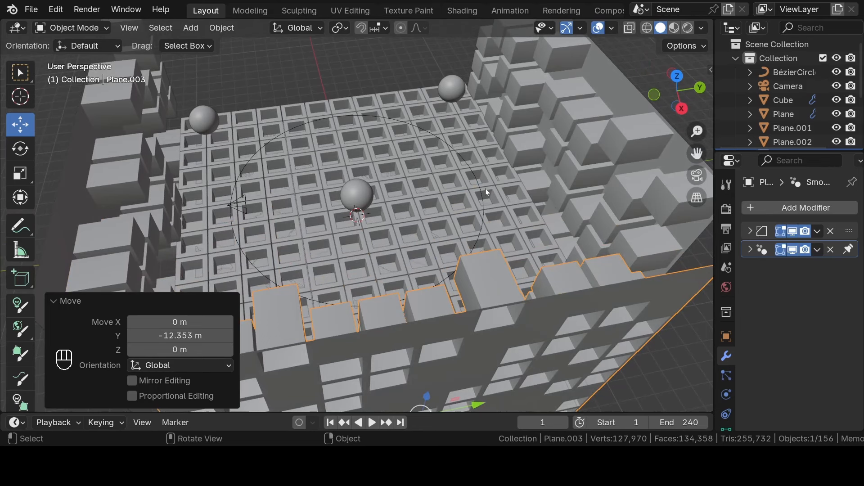
key("KP_7")
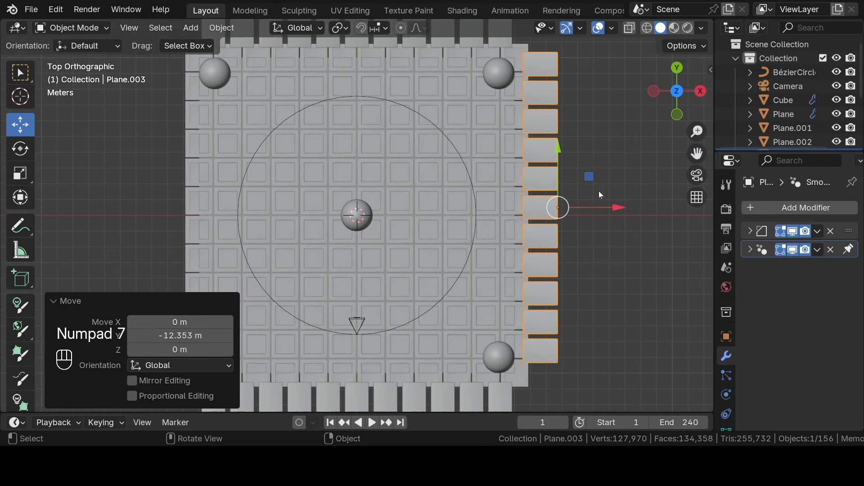
left_click_drag(559, 150, 558, 158)
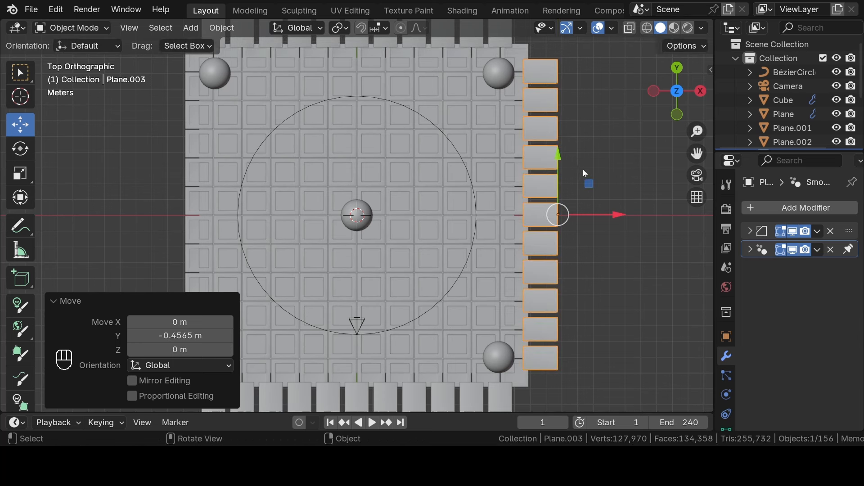
Duplicate the side wall, rotate the copy -180°, and move it about 25.61 m along negative X to the grid's opposite edge
scroll(593, 166, "down", 1)
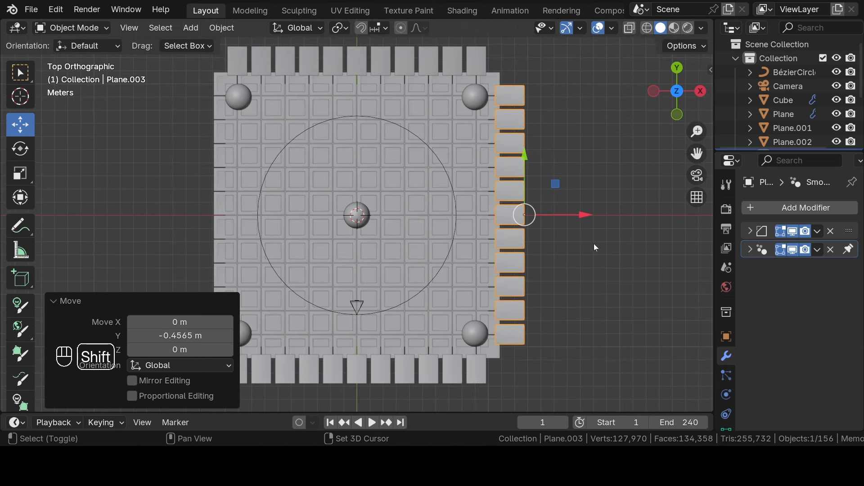
key("shift+d")
key("KP_1")
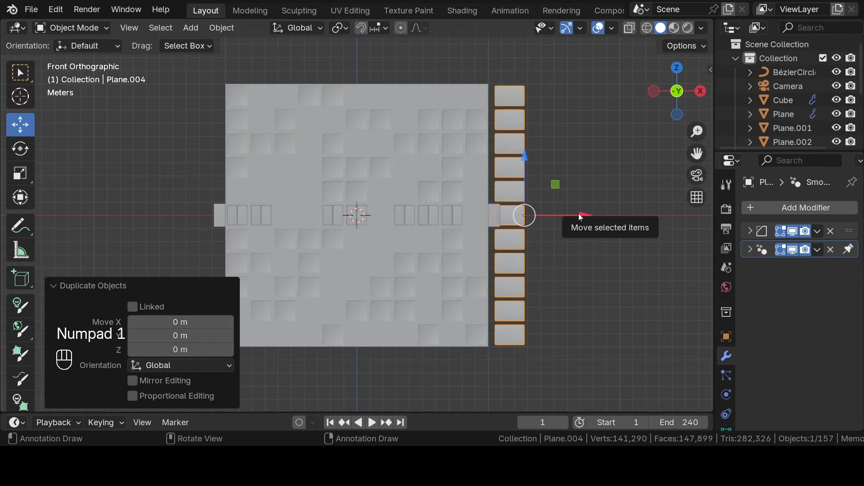
key("r")
left_click(504, 232)
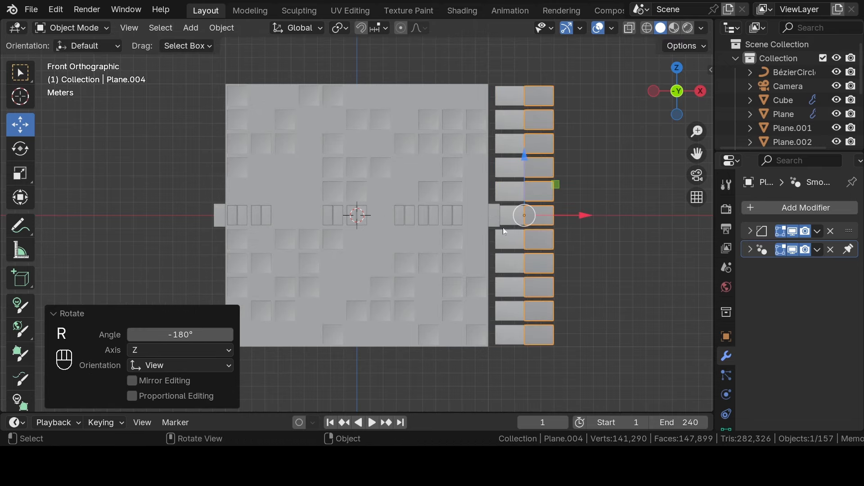
left_click_drag(585, 213, 243, 203)
Examine the copied wall's overlap with the cube grid, using X-ray shading in front and side views
middle_click_drag(282, 162, 315, 197)
scroll(351, 208, "up", 6)
key("KP_1")
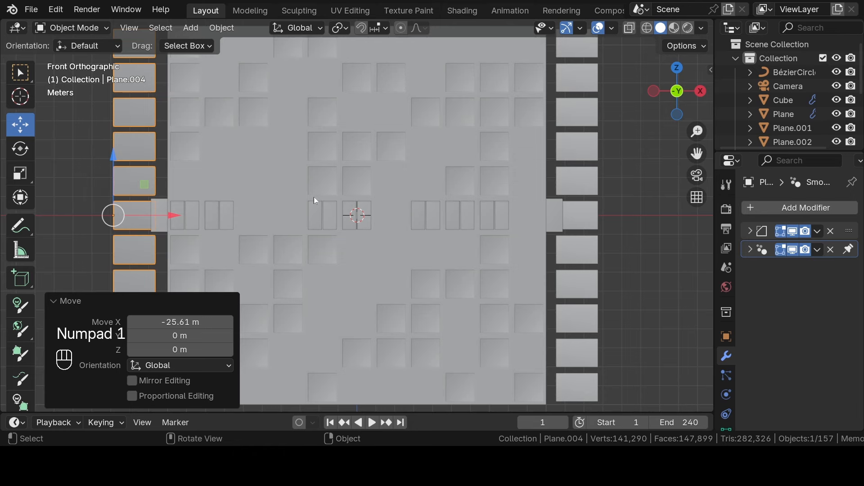
key("alt+z")
middle_click_drag(315, 196, 309, 197, "shift")
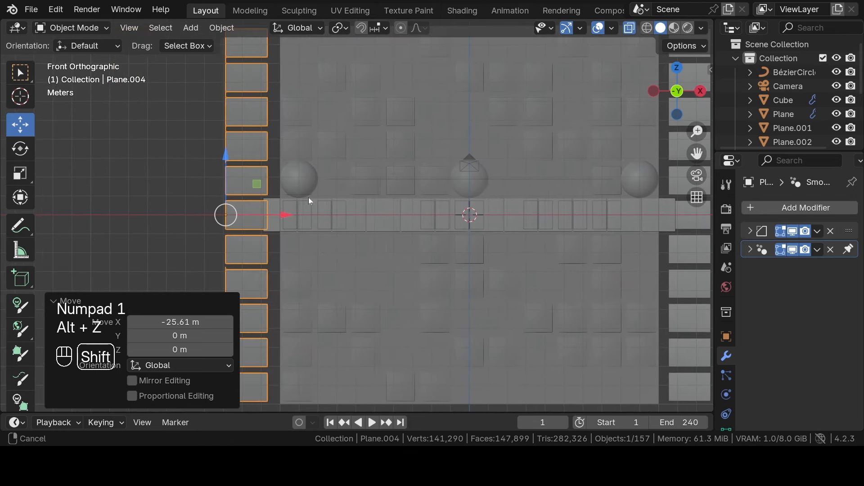
key("KP_3")
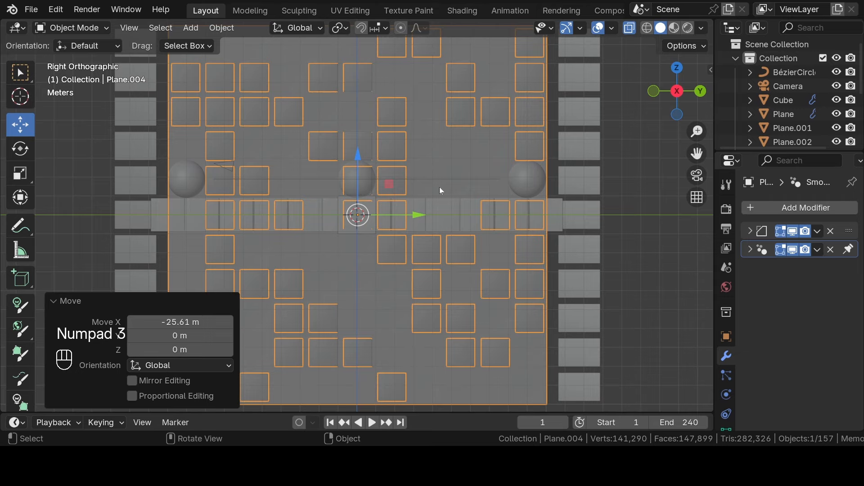
middle_click_drag(407, 184, 403, 82)
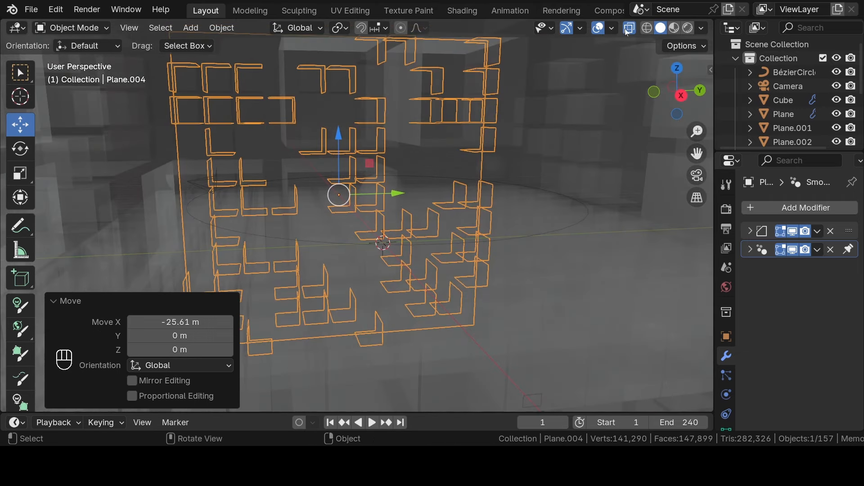
left_click(647, 28)
left_click(629, 28)
left_click(660, 28)
left_click(629, 28)
Compare how the walls on all sides meet the cube grid in perspective, front and side views
mouse_move(396, 136)
middle_mouse_down()
mouse_move(358, 141)
mouse_move(317, 207)
mouse_move(281, 226)
mouse_move(354, 152)
mouse_move(391, 171)
mouse_move(348, 161)
middle_mouse_up()
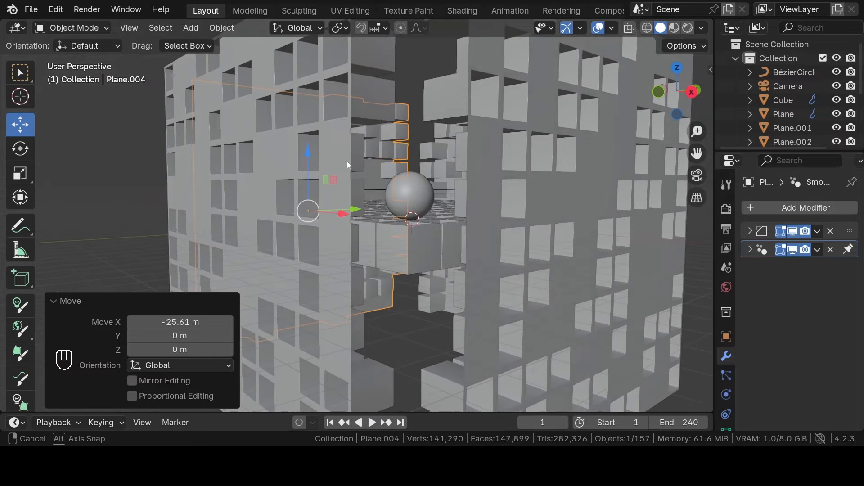
middle_click_drag(443, 185, 481, 182)
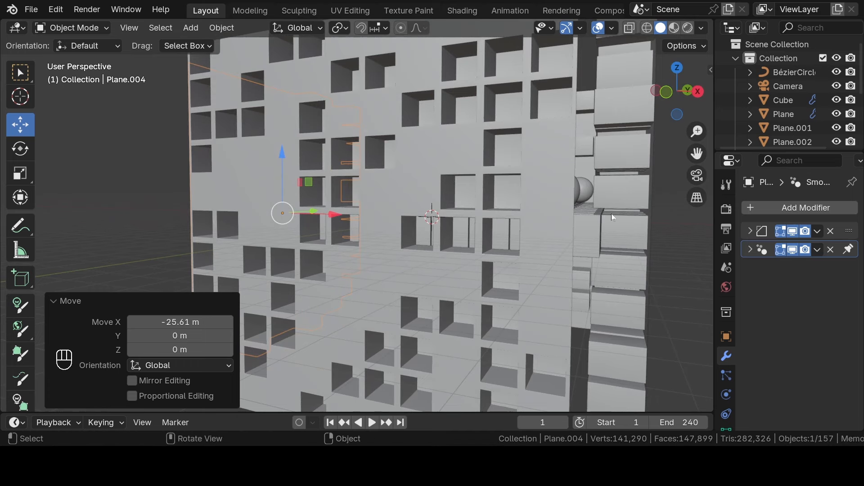
left_click(626, 218)
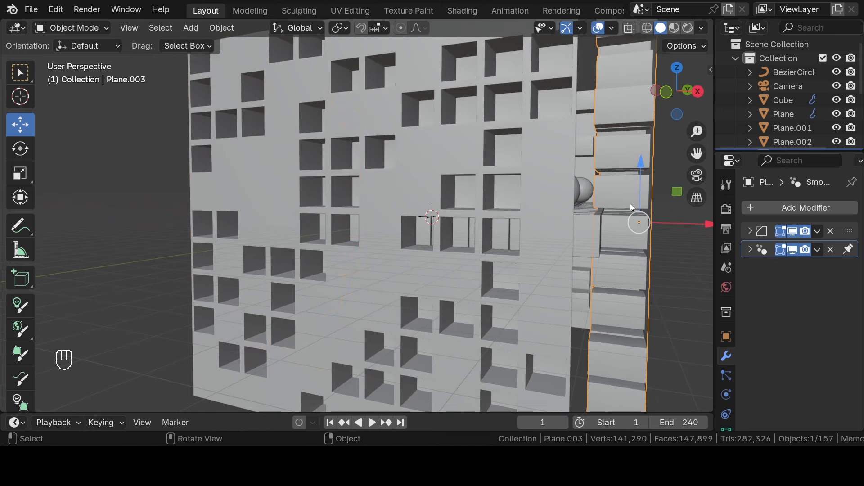
key("KP_3")
key("KP_1")
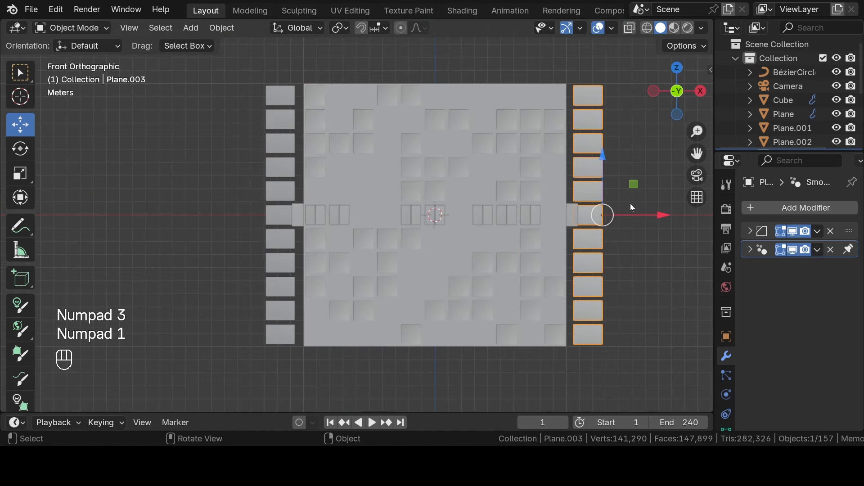
key("KP_3")
left_click(518, 161)
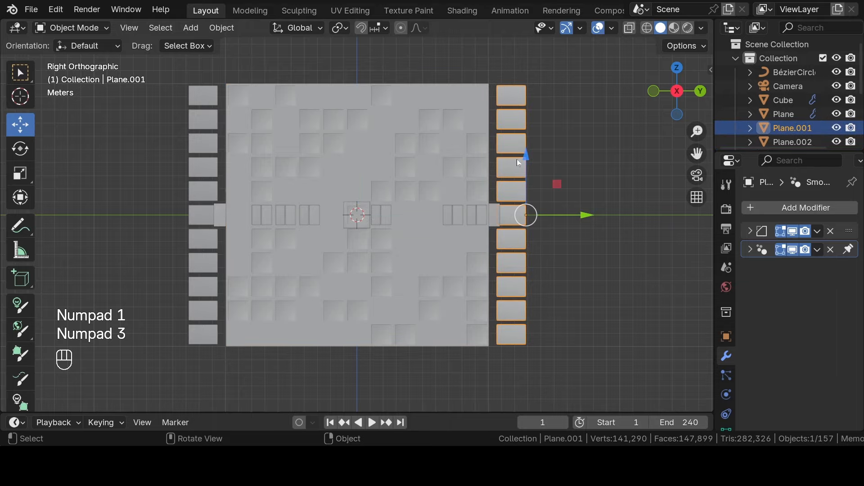
key("KP_Decimal")
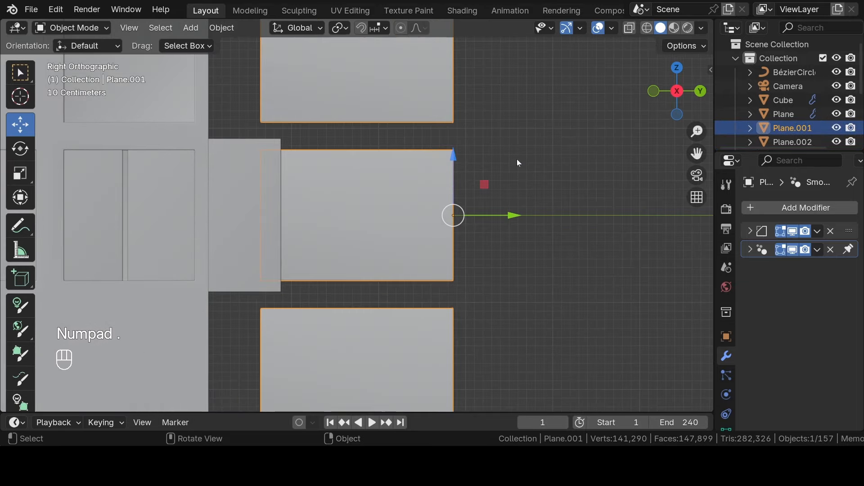
middle_click_drag(415, 174, 284, 260)
left_click(284, 261)
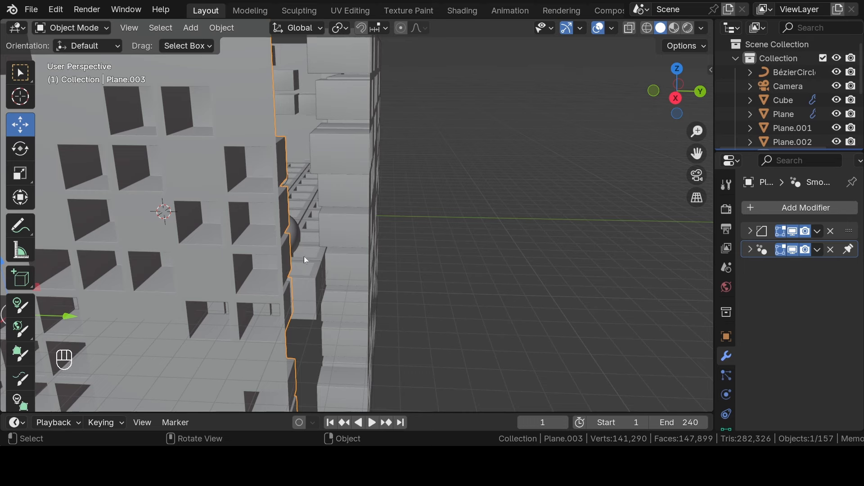
key("KP_1")
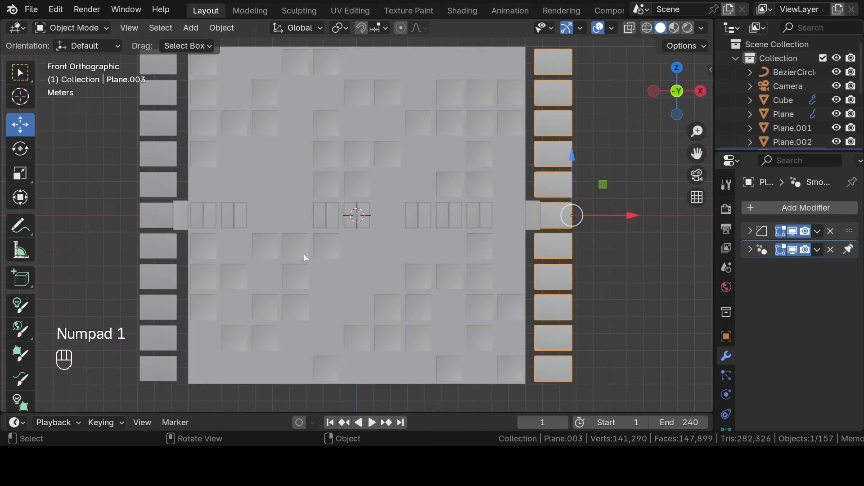
Nudge the wall on the negative X side slightly inward along X and save the file
left_click(171, 166)
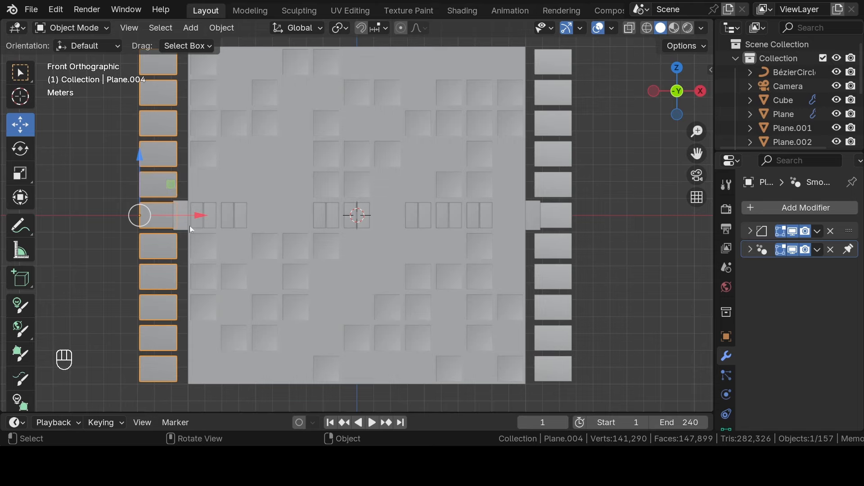
left_click_drag(176, 216, 180, 216)
left_click(100, 153)
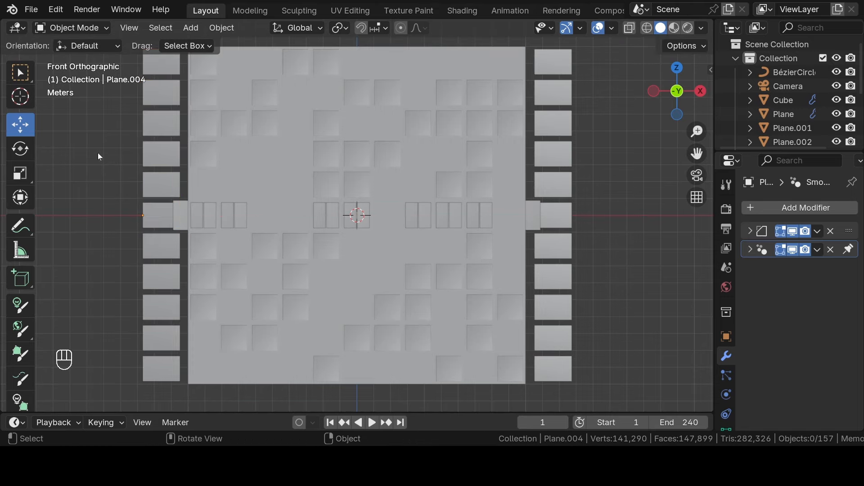
key("ctrl+s")
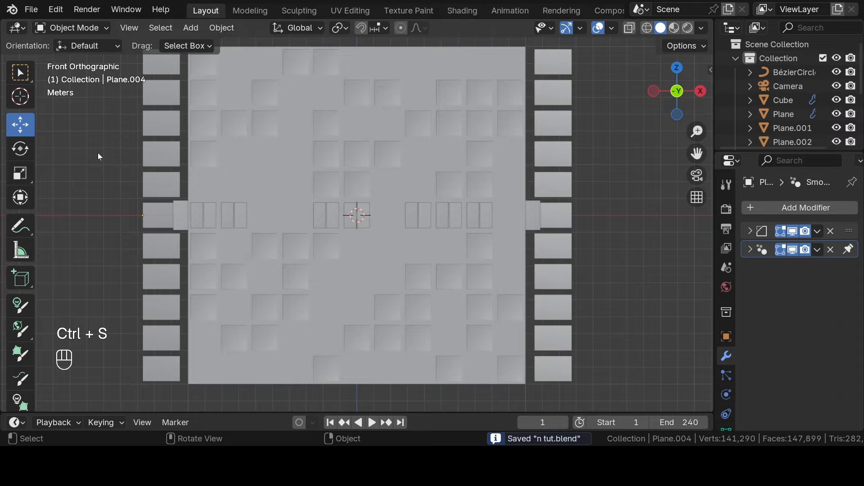
Look through the camera and examine how the walls enclose the spheres and cube grid
scroll(393, 169, "down", 2)
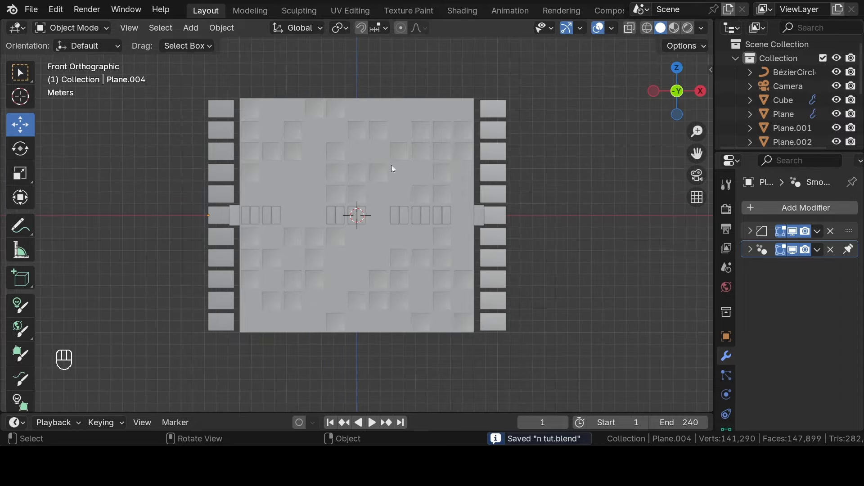
key("KP_0")
key("KP_0")
key("KP_0")
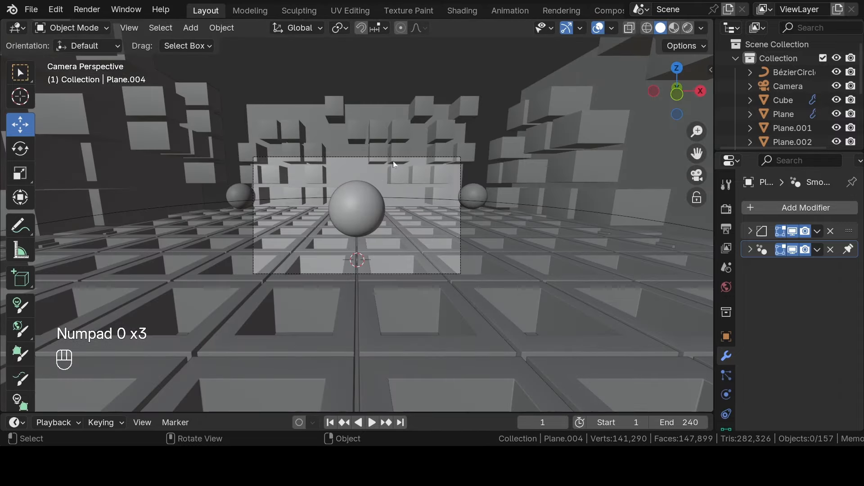
scroll(393, 161, "up", 3)
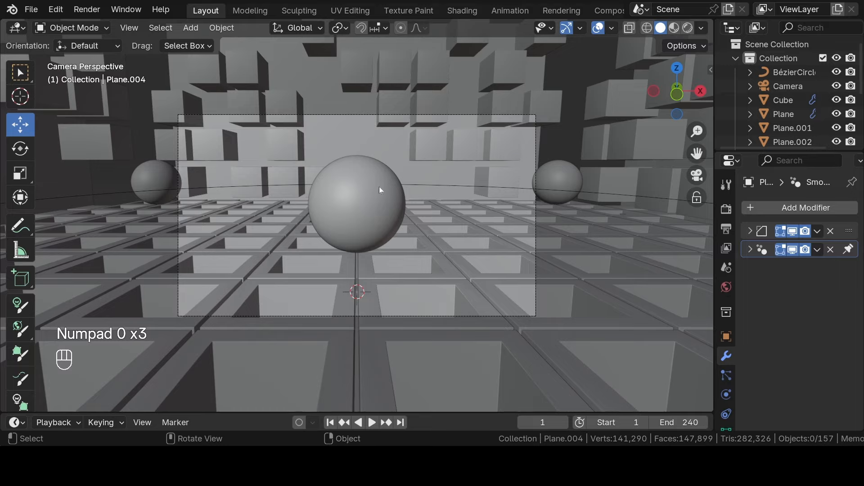
scroll(410, 216, "down", 5)
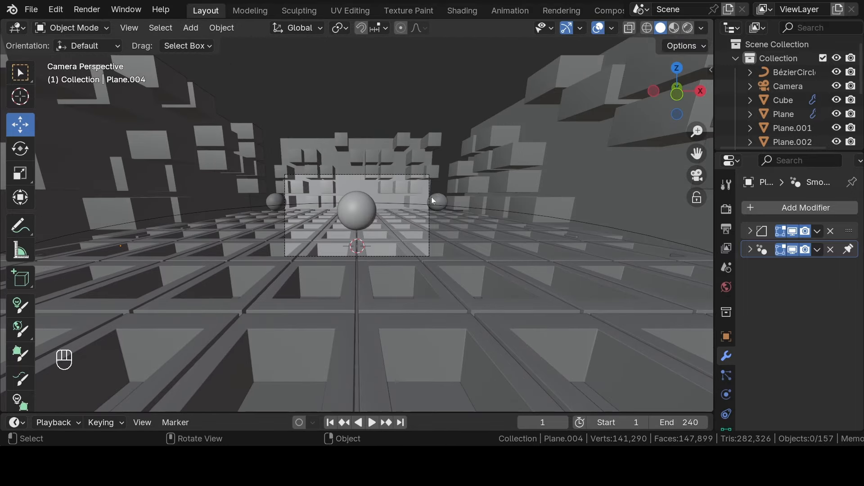
Add a 2 m cube and move it along negative Y to outside the block walls
middle_click_drag(454, 182, 354, 223)
key("shift+a")
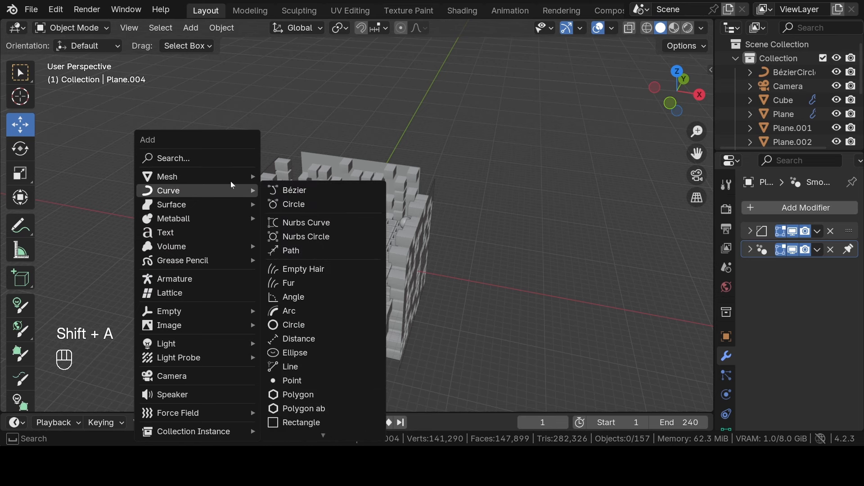
mouse_move(234, 177)
left_click(305, 192)
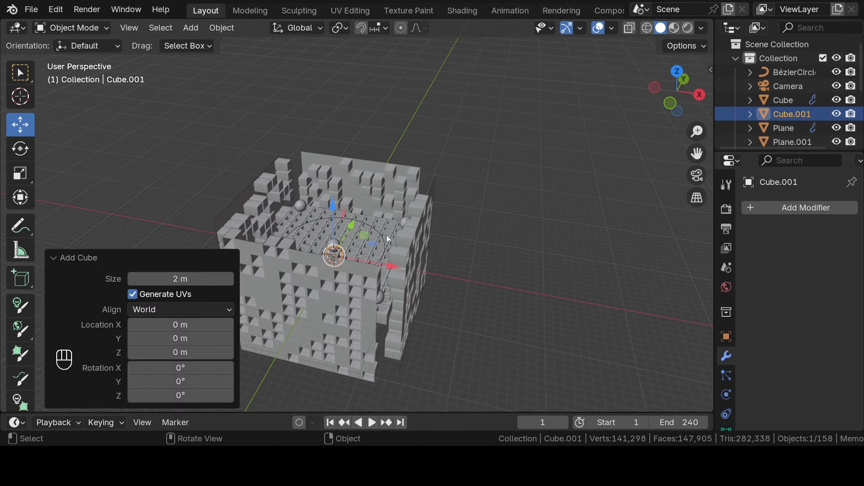
key("KP_7")
scroll(386, 235, "down", 2)
left_click_drag(357, 214, 361, 273, "ctrl")
Nudge the new cube about 0.23 m along Y toward the block wall
key("KP_Decimal")
scroll(359, 269, "down", 8)
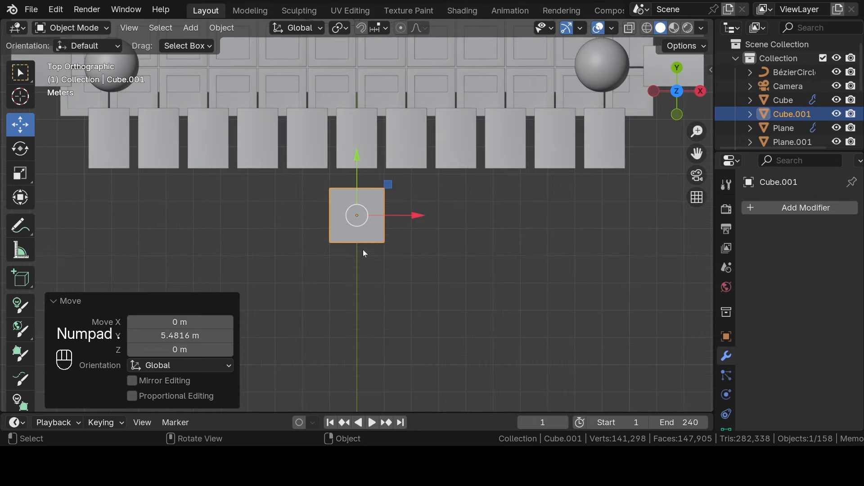
left_click_drag(358, 171, 360, 161)
key("KP_Decimal")
key("KP_1")
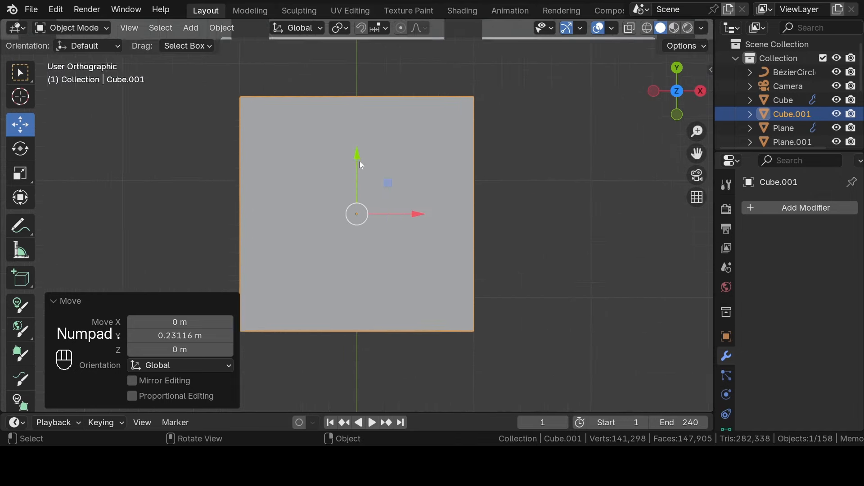
scroll(362, 166, "down", 5)
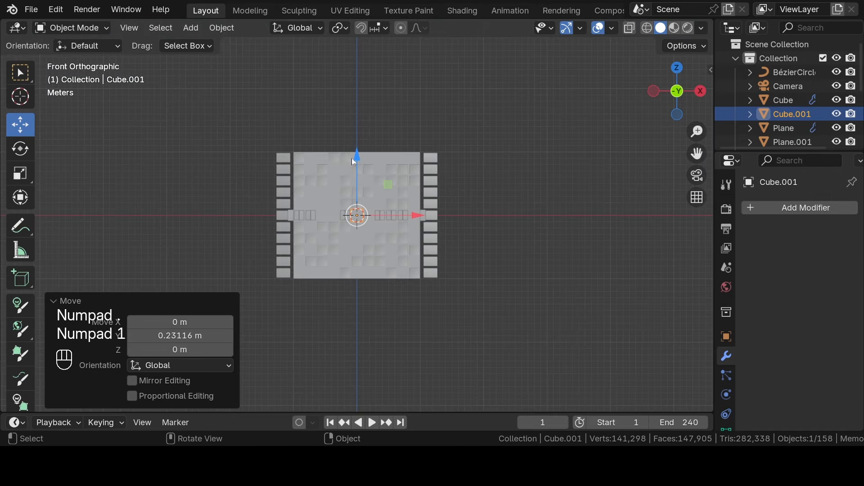
Raise the new cube about 11.36 m along Z above the walls and stretch its mesh about 19.5 times along X
left_click_drag(356, 158, 376, 103)
key("KP_7")
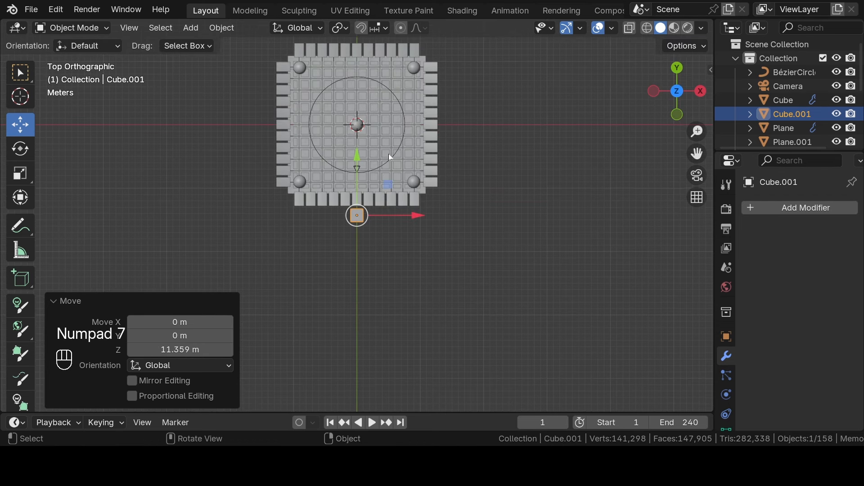
key("Tab")
scroll(400, 214, "up", 3)
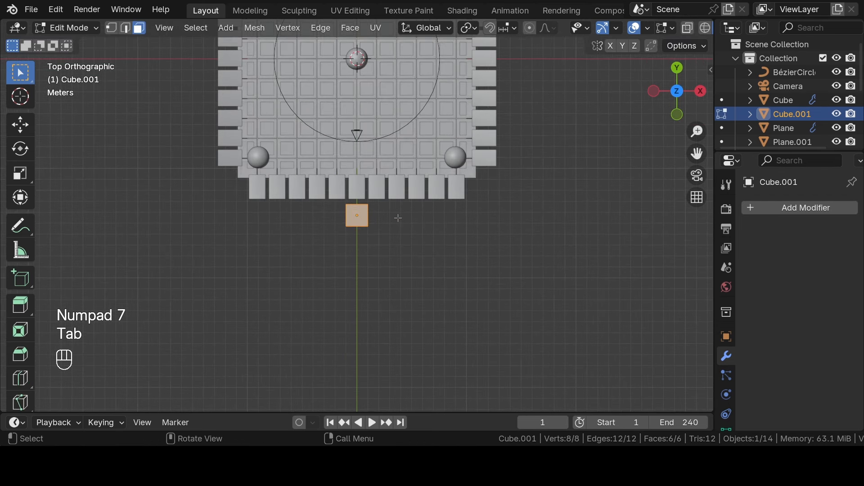
key("s")
key("x")
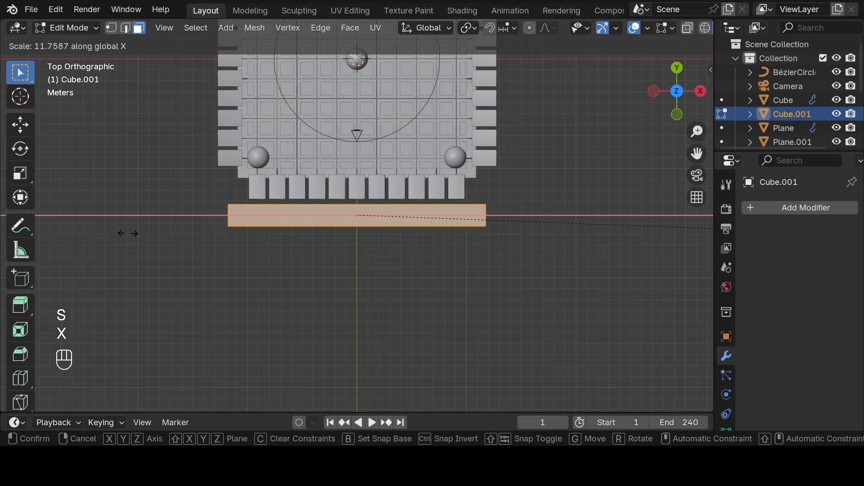
left_click(443, 225)
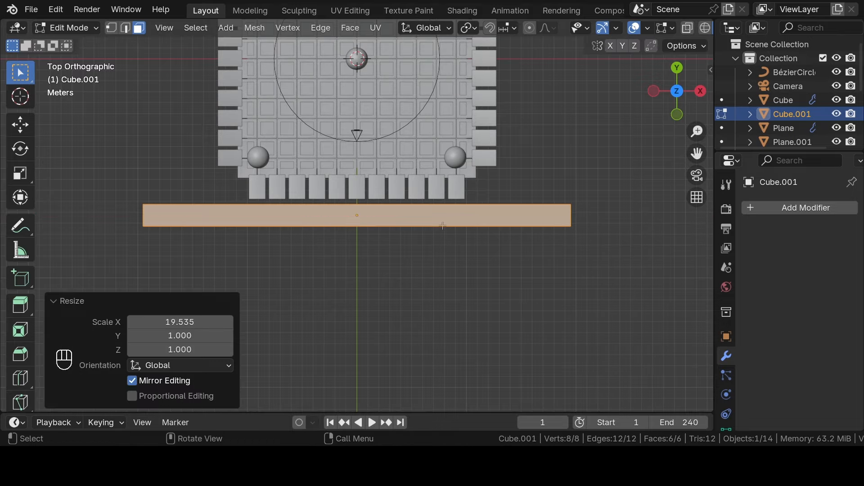
middle_click_drag(391, 246, 181, 122)
key("Tab")
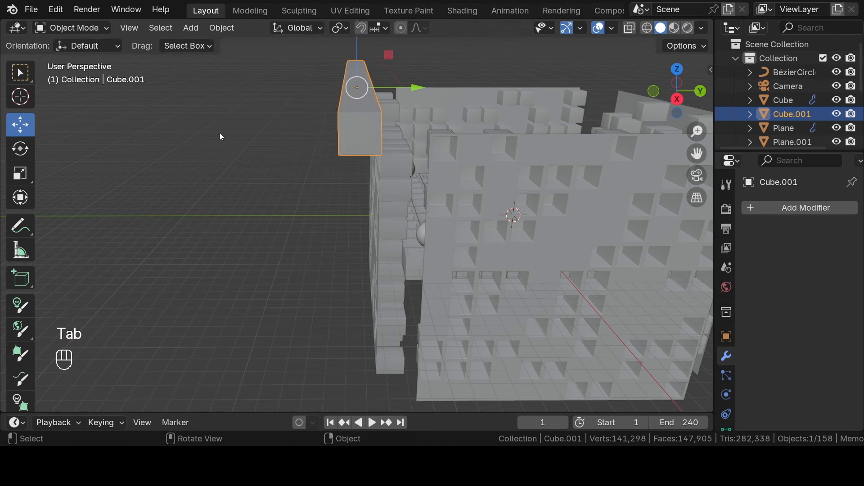
Add an Array modifier to the stretched beam with a count of 10 and a relative X offset of 0
middle_click_drag(376, 135, 358, 128)
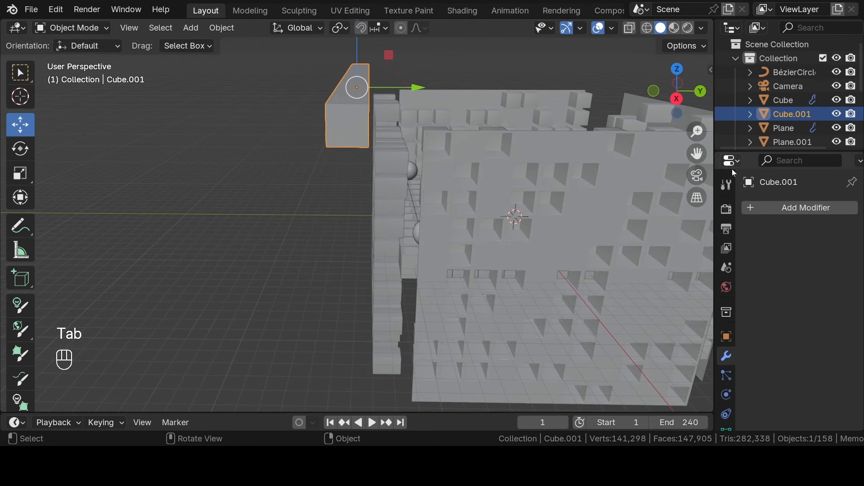
left_click(804, 210)
mouse_move(805, 202)
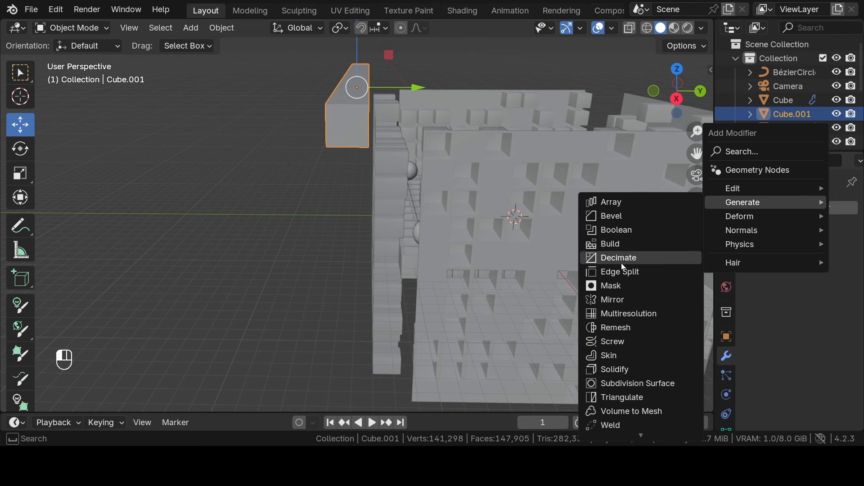
left_click(620, 202)
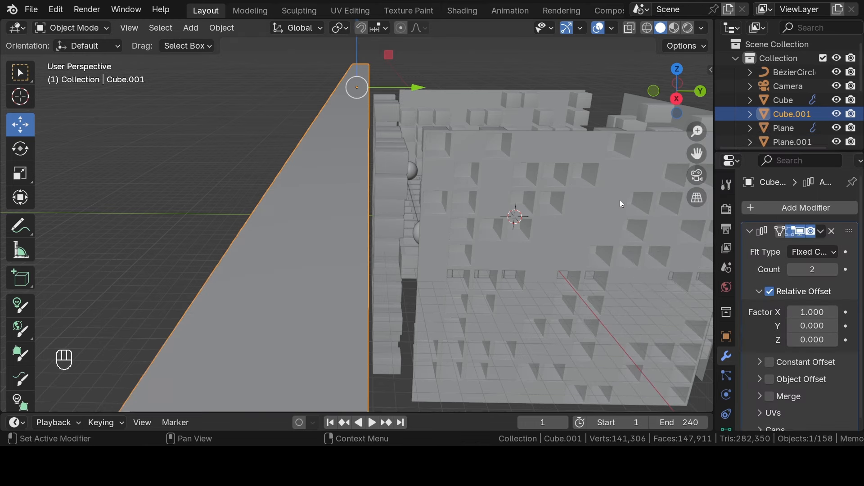
left_click(813, 269)
key("Return")
left_click(811, 312)
key("Return")
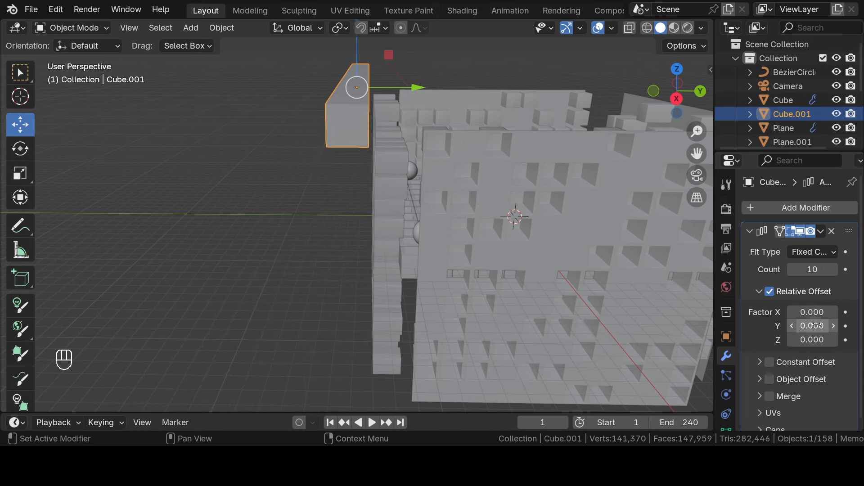
Set the beam array's relative Y offset to 2 and save the file
left_click(812, 326)
type("1")
key("Return")
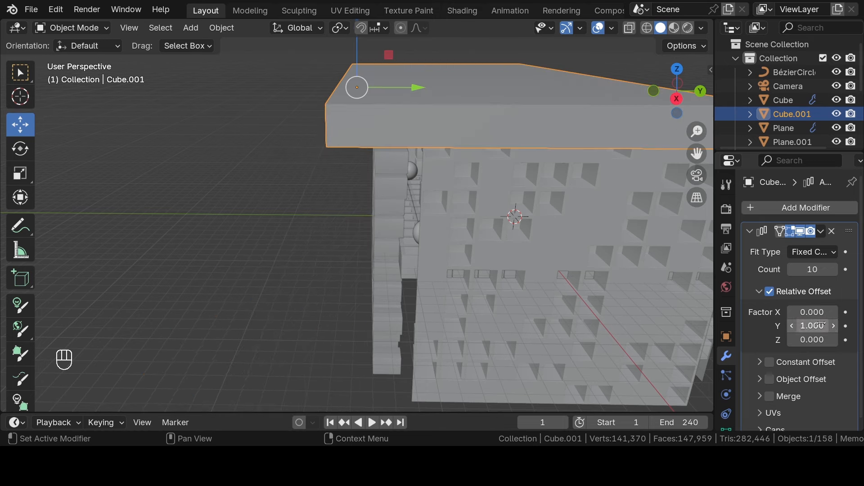
left_click(823, 326)
type("2")
key("Return")
key("KP_7")
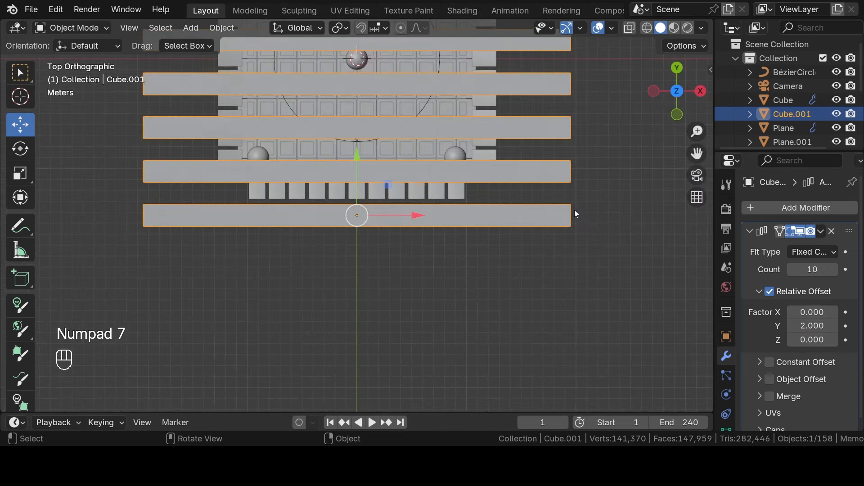
key("ctrl+s")
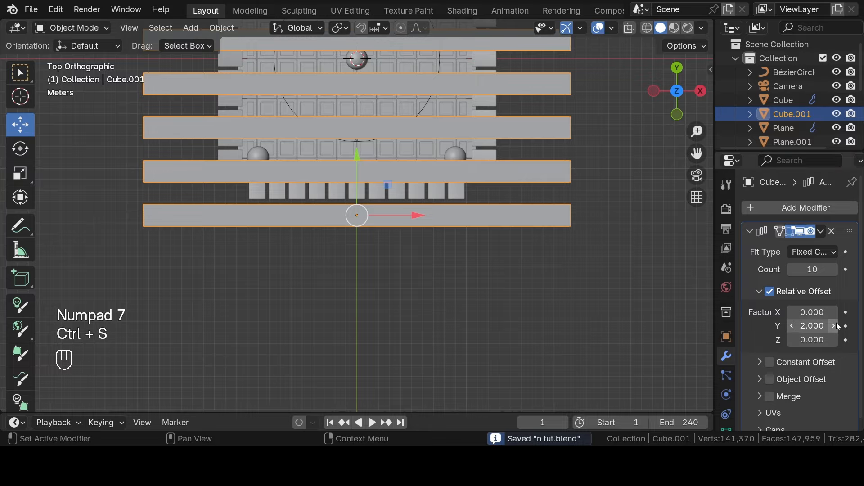
Try a relative Y offset of 3 on the beam array and return it to 2
left_click(819, 326)
type("3")
key("Return")
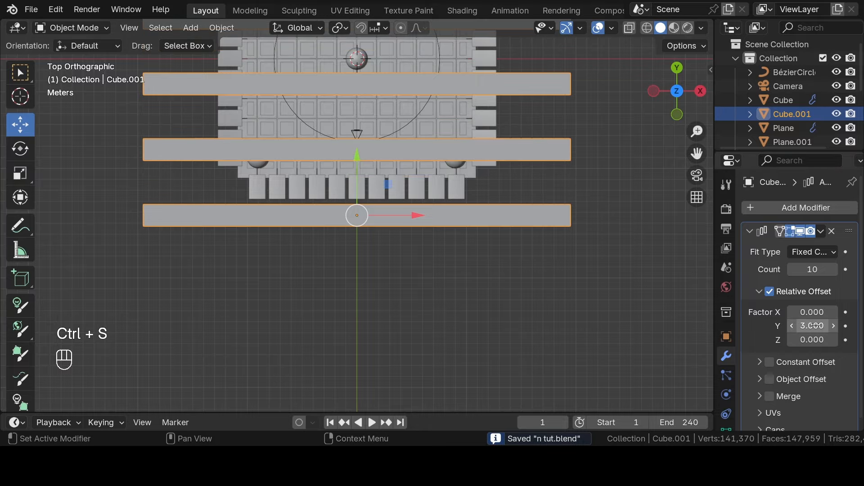
scroll(464, 169, "down", 4)
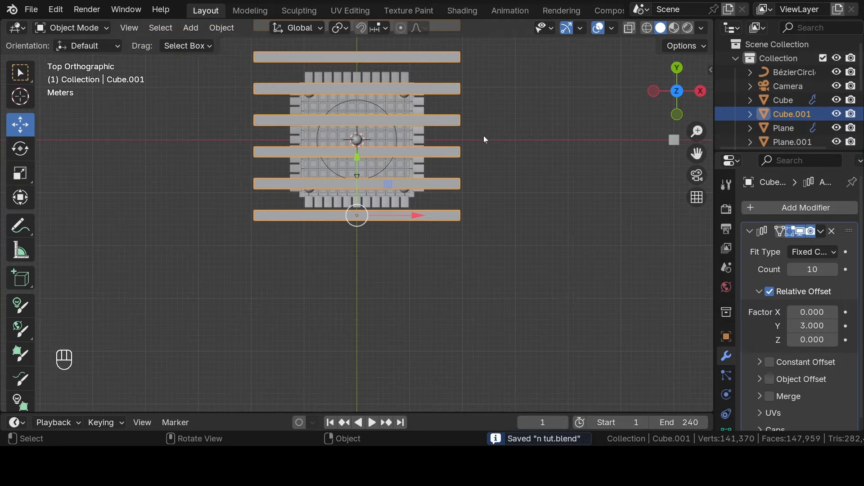
middle_click_drag(484, 135, 351, 342)
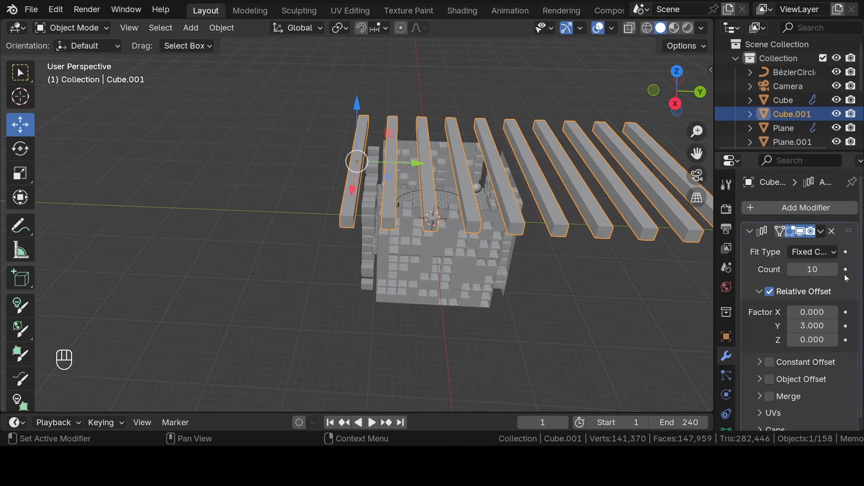
left_click(812, 326)
type("2")
key("Return")
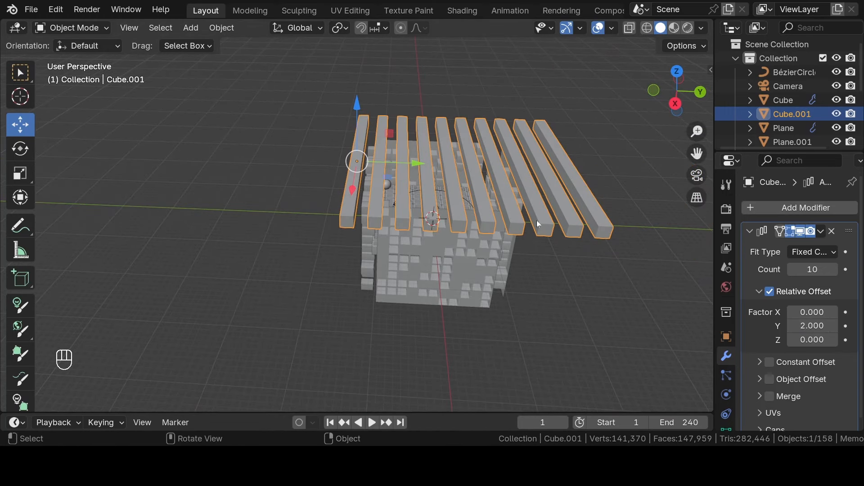
Reduce the beam array's count to 7 so the beams span only the walled enclosure
key("KP_7")
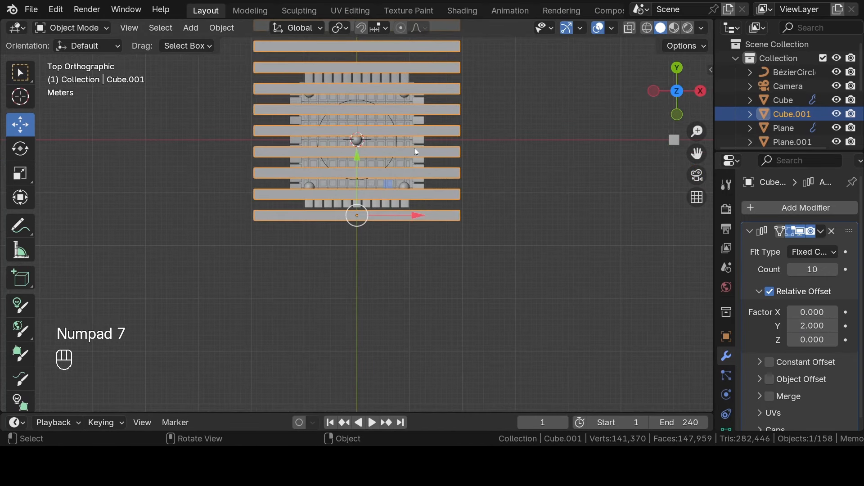
scroll(414, 148, "down", 1)
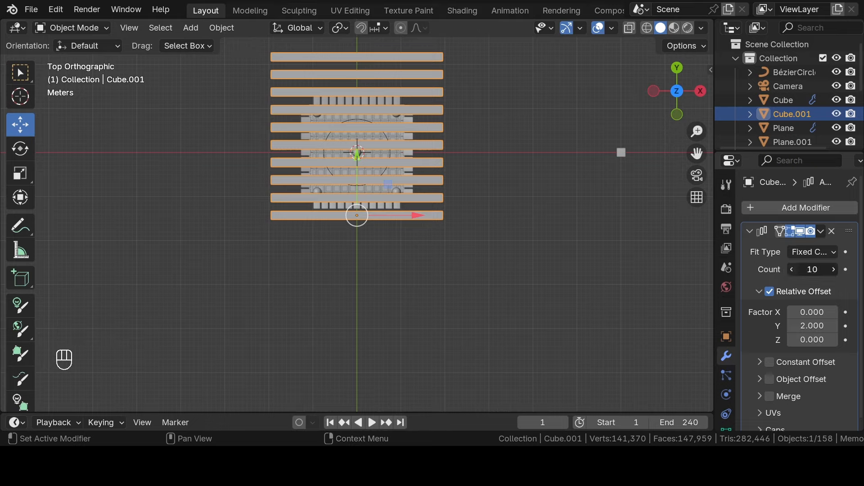
left_click(793, 269)
left_click(793, 269)
left_click(793, 269)
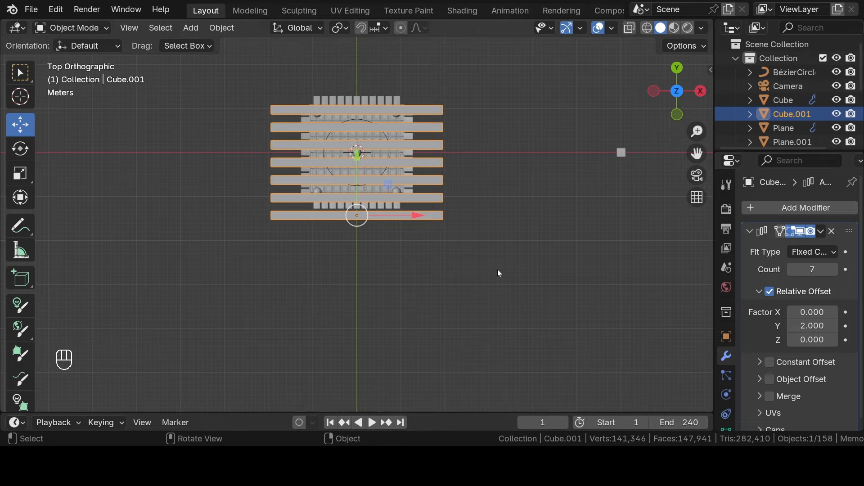
Move the row of beams about 2.22 m along Y to centre it over the enclosure and save the file
middle_click_drag(497, 270, 395, 122)
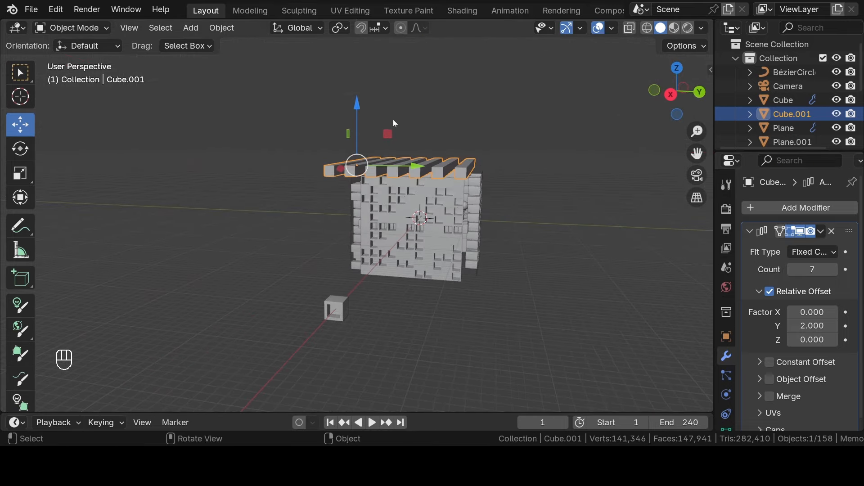
key("KP_3")
scroll(455, 136, "up", 4)
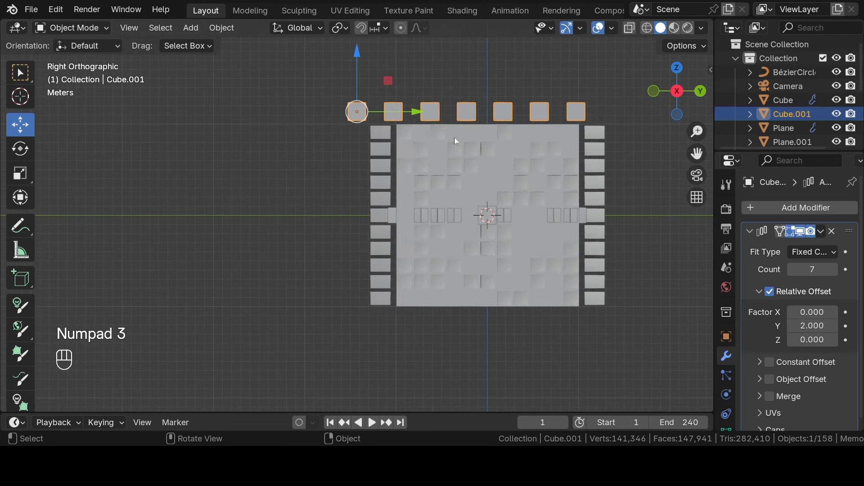
middle_click_drag(453, 136, 396, 196, "shift")
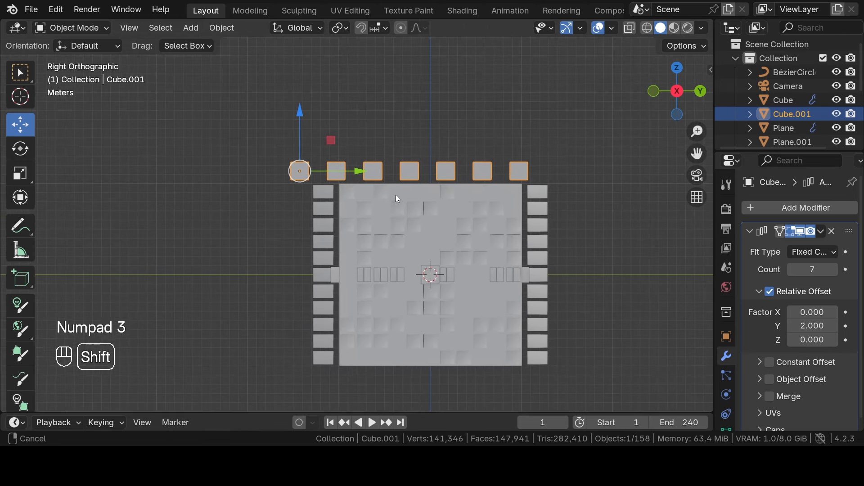
scroll(393, 193, "up", 1)
key("ctrl+s")
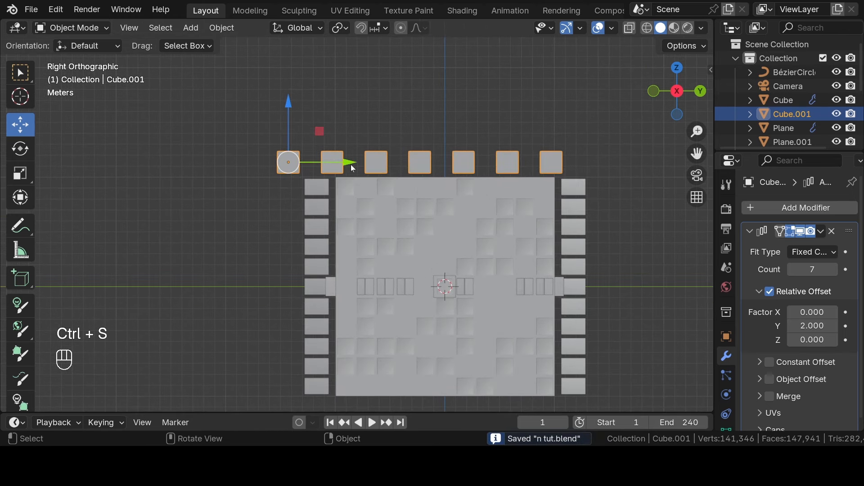
left_click_drag(355, 162, 378, 161)
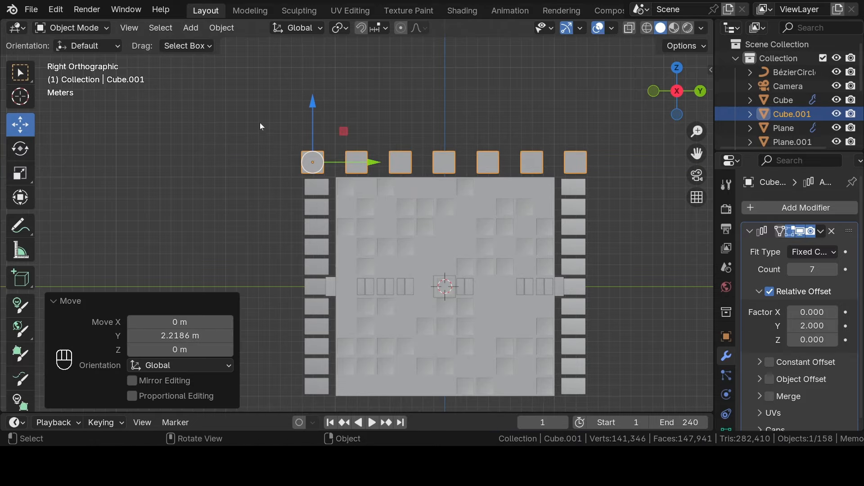
middle_click_drag(260, 124, 228, 189)
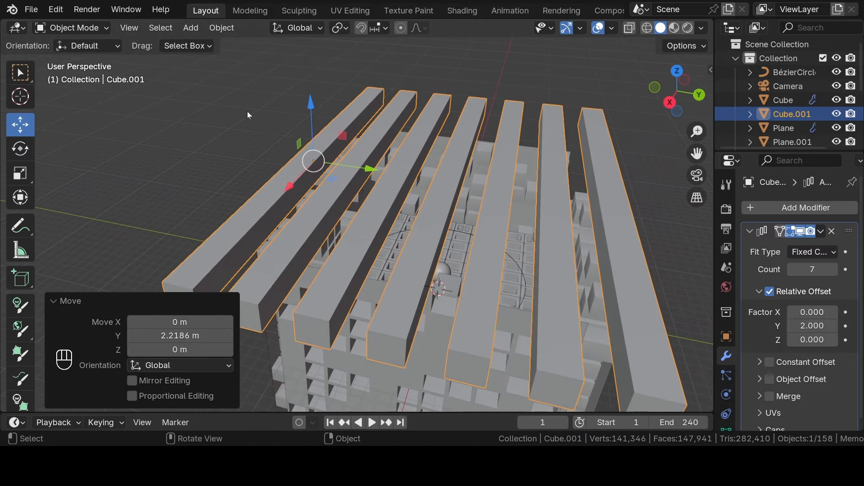
key("KP_7")
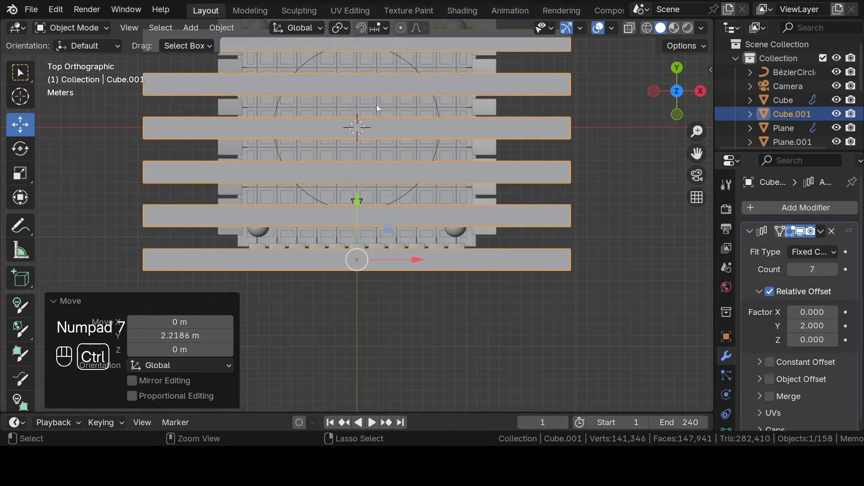
key("ctrl+s")
middle_click_drag(445, 123, 396, 195, "shift")
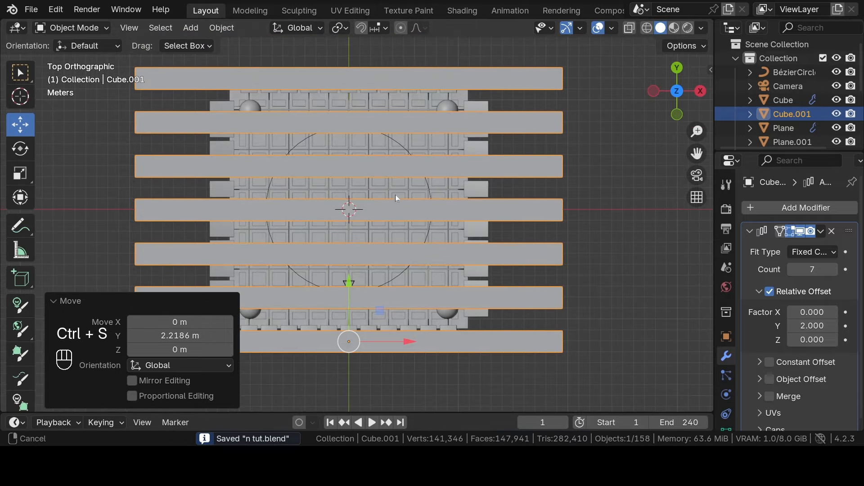
key("ctrl+s")
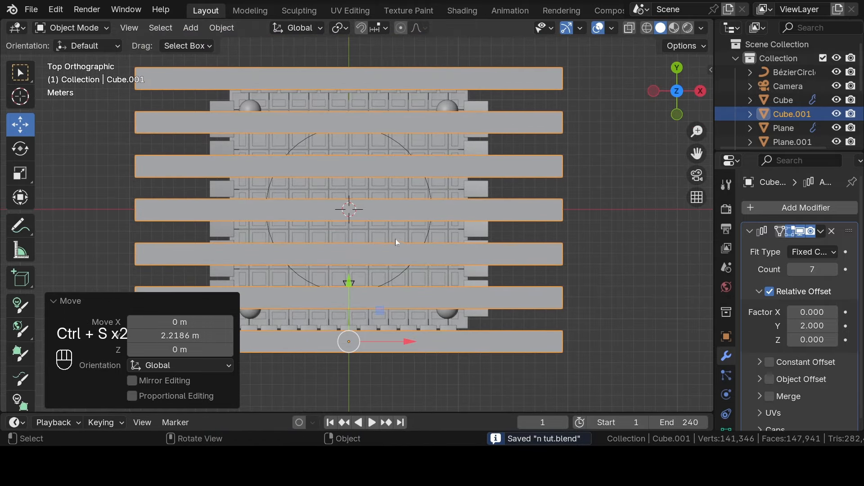
Add a 2 m plane and raise it about 11.18 m along Z to the height of the beams
middle_click_drag(395, 239, 335, 88)
key("shift+a")
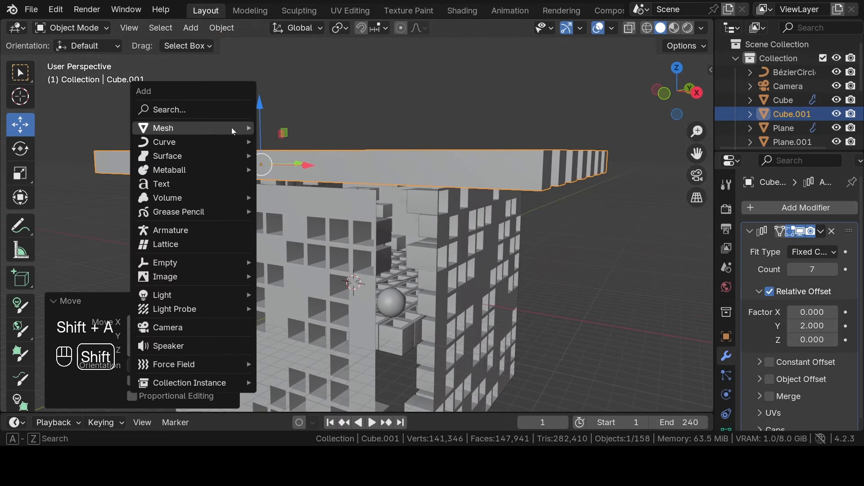
mouse_move(231, 127)
left_click(307, 125)
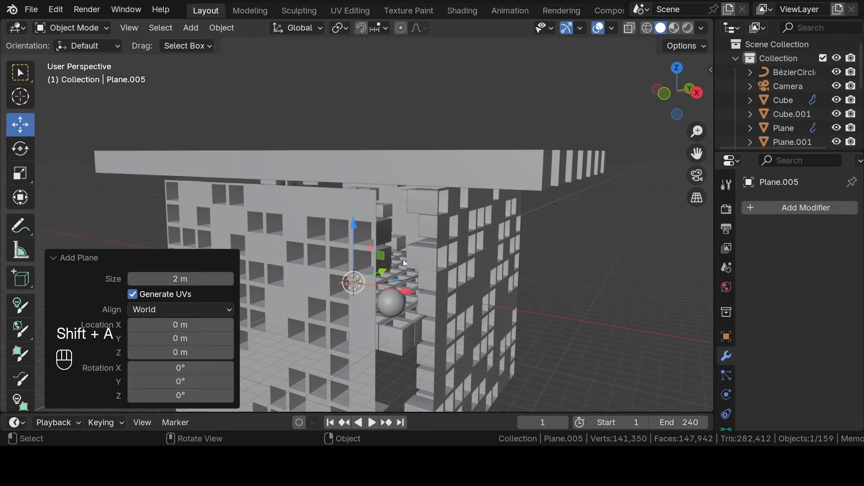
key("KP_Decimal")
key("KP_1")
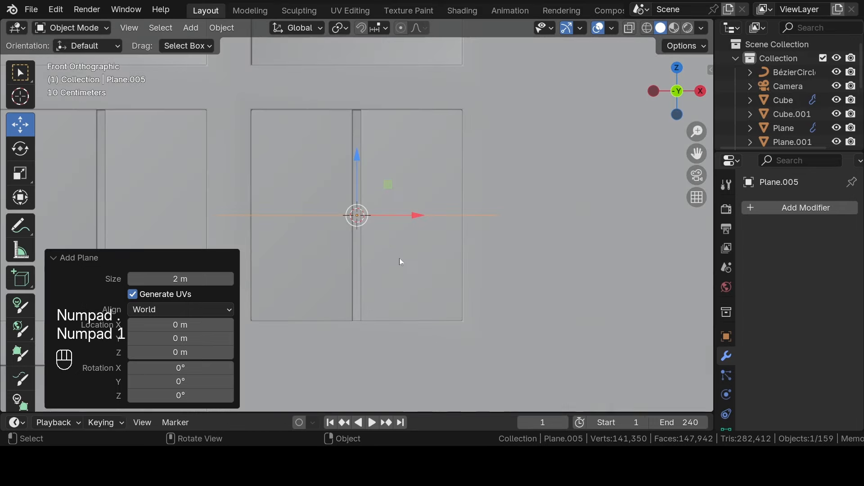
scroll(395, 225, "down", 6)
key("g")
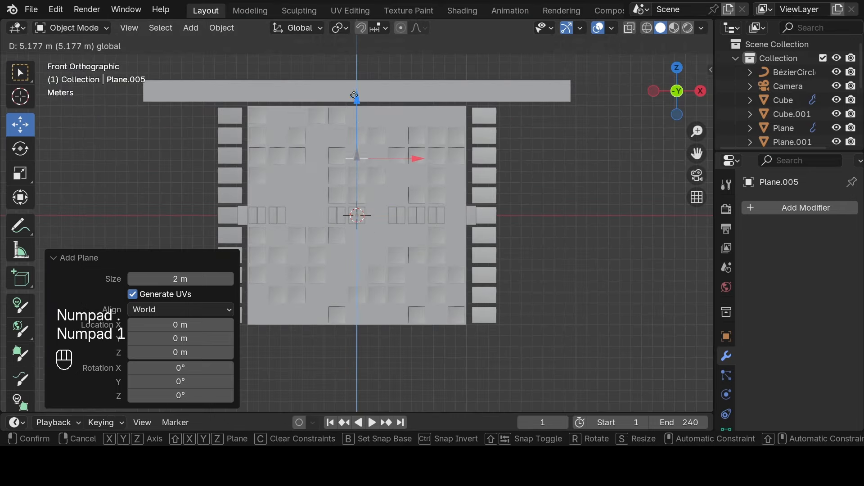
left_click(354, 41)
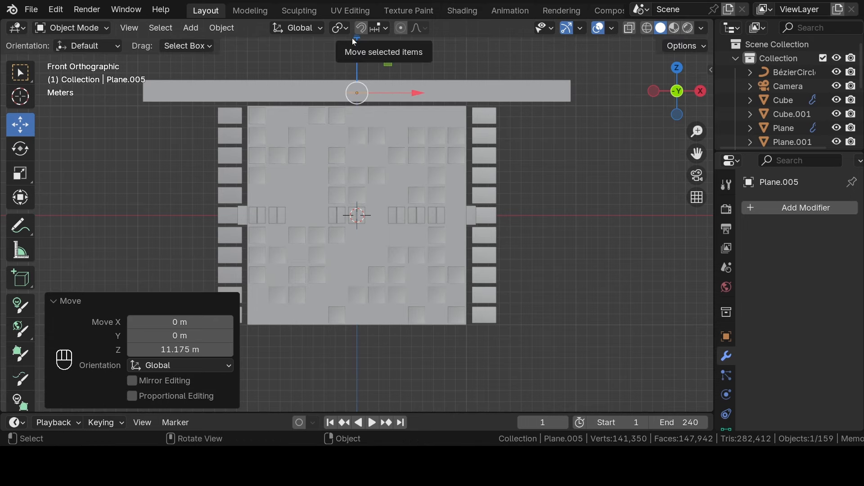
Scale the ceiling plane's geometry uniformly by about 15.38 in Edit Mode so it covers the whole enclosure
key("Tab")
key("KP_7")
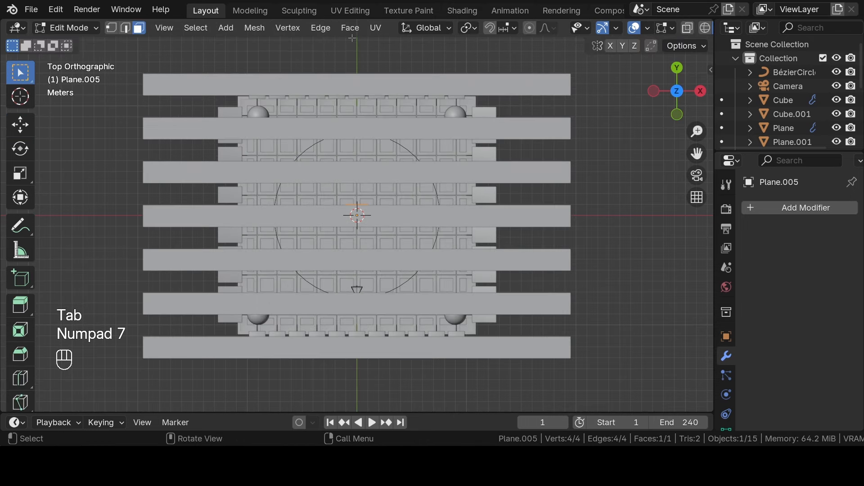
key("s")
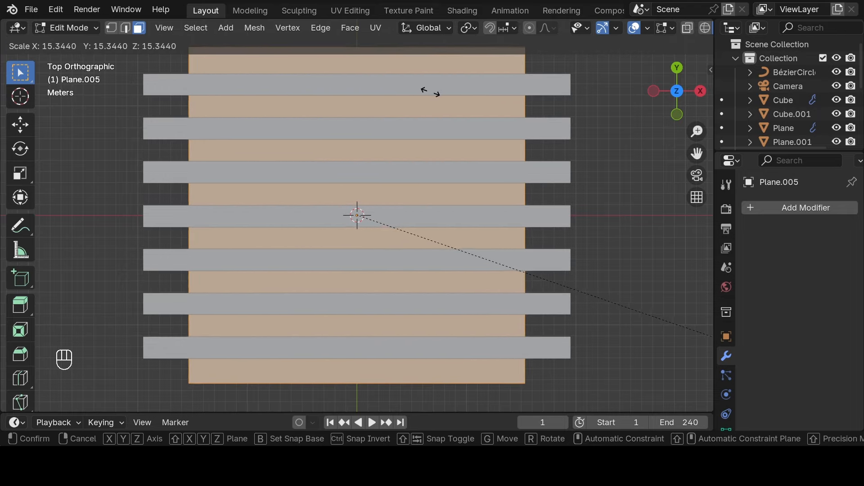
left_click(412, 73)
middle_click_drag(434, 148, 425, 113)
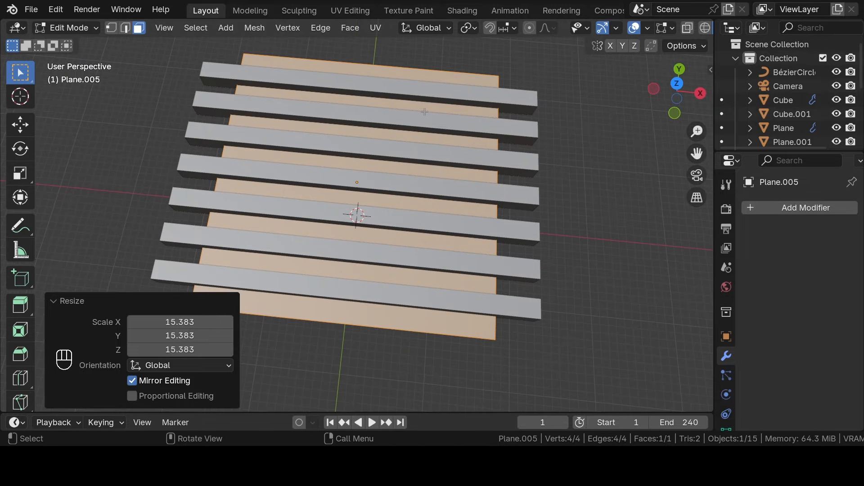
key("Tab")
Look through the camera, play the animation to check the ceiling, and return to the first frame
key("KP_0")
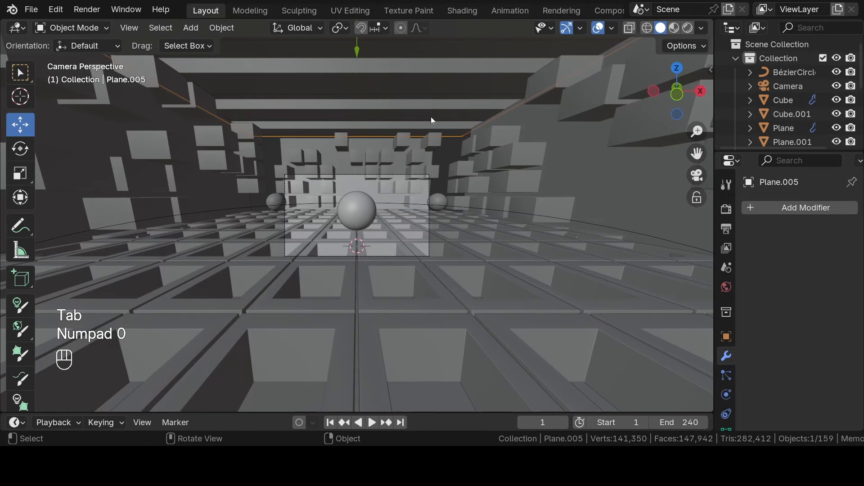
scroll(431, 117, "up", 2)
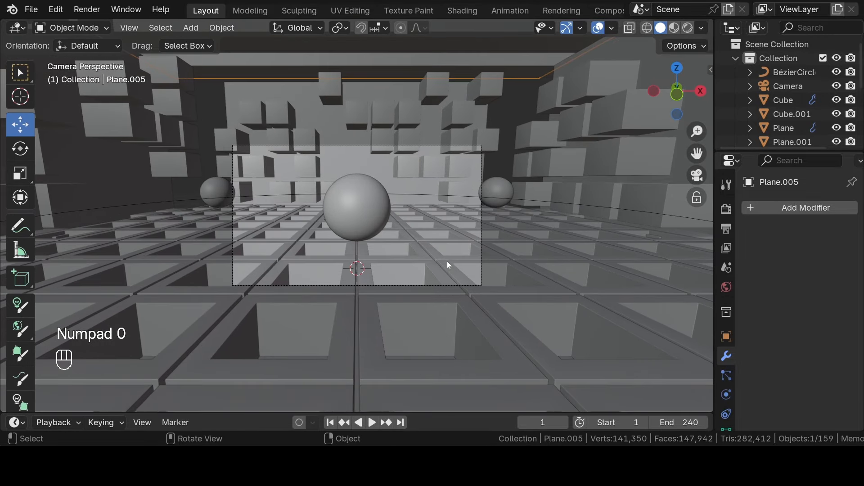
left_click(372, 423)
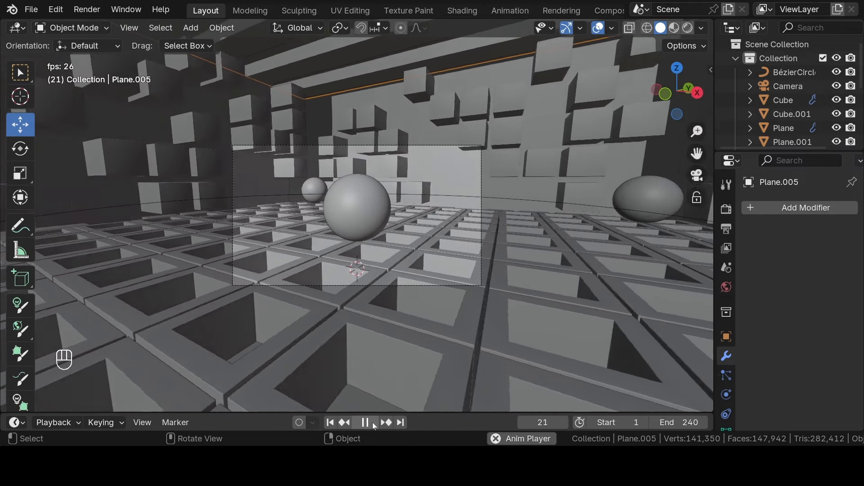
left_click(372, 422)
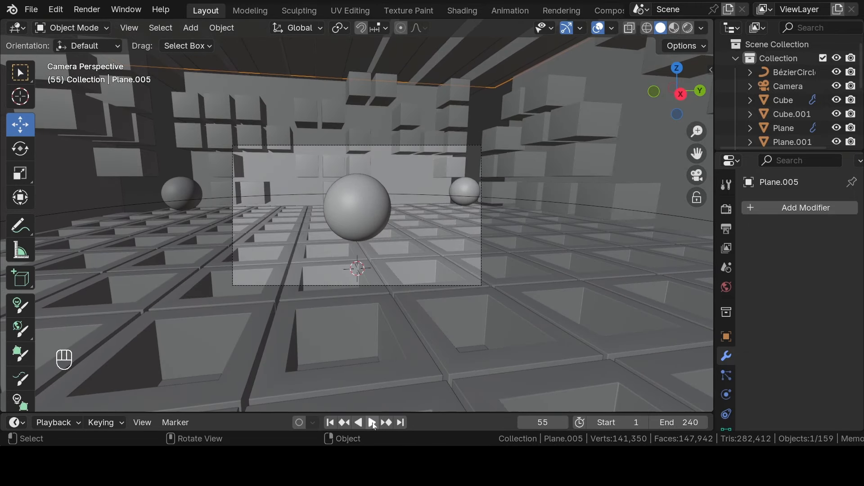
left_click(331, 422)
scroll(482, 42, "down", 2)
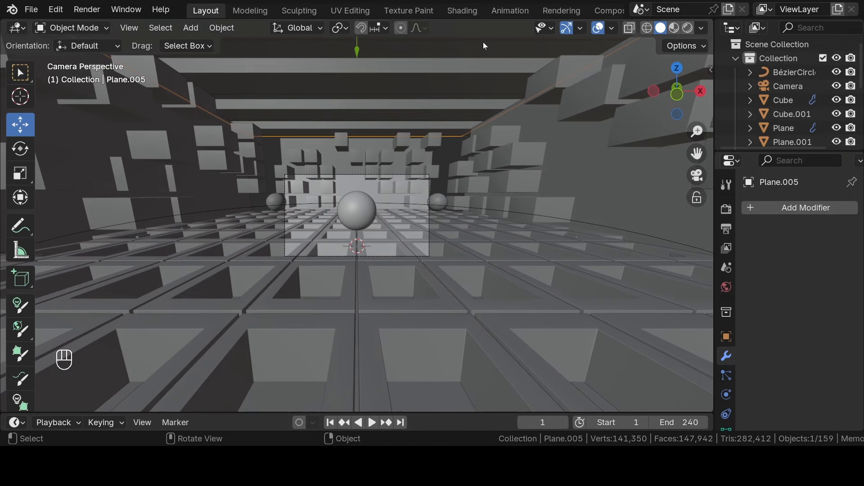
Set the render engine to Cycles with GPU Compute as the device
left_click(726, 208)
left_click(841, 208)
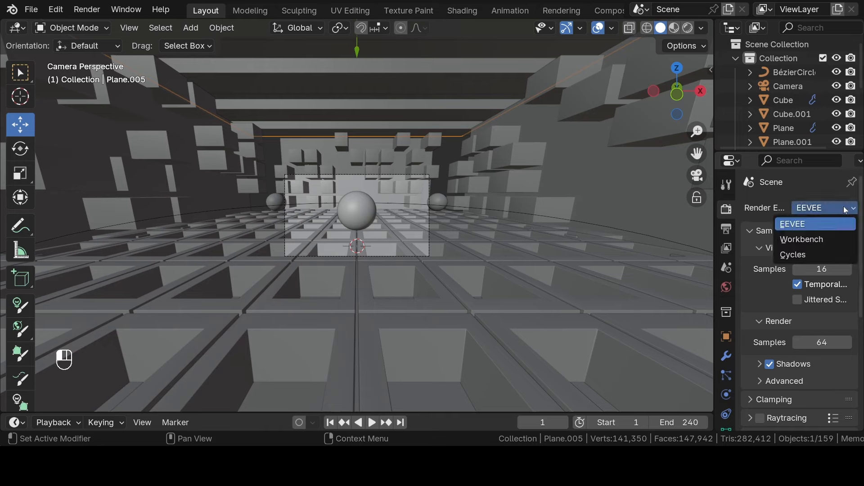
left_click(803, 256)
left_click(824, 243)
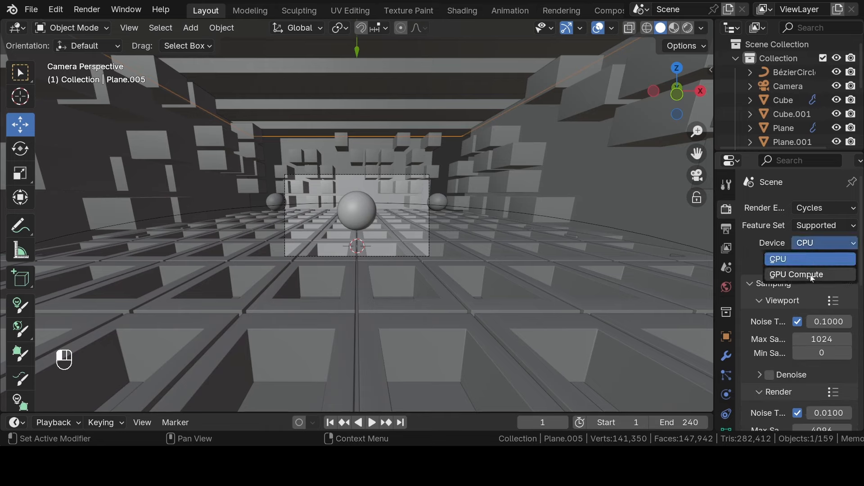
left_click(811, 274)
Set the Cycles maximum samples to 32 for the viewport and 128 for the render
left_click(818, 342)
type("32")
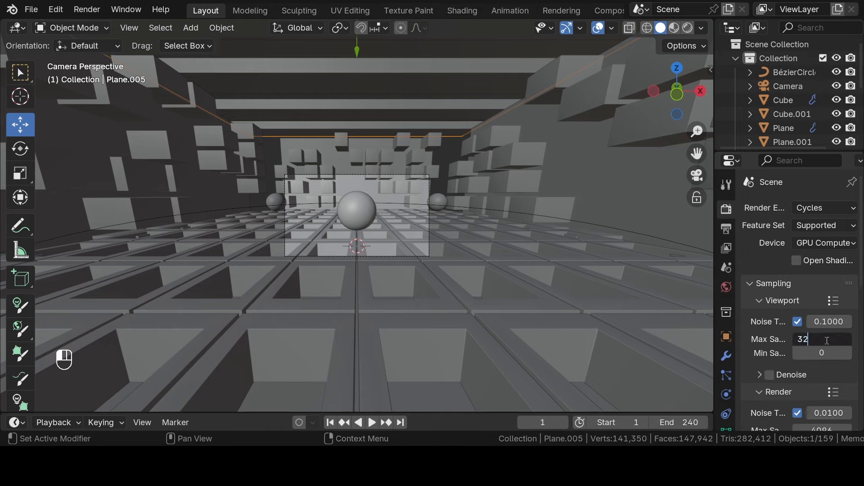
key("Return")
scroll(827, 341, "down", 5)
left_click(827, 342)
type("1")
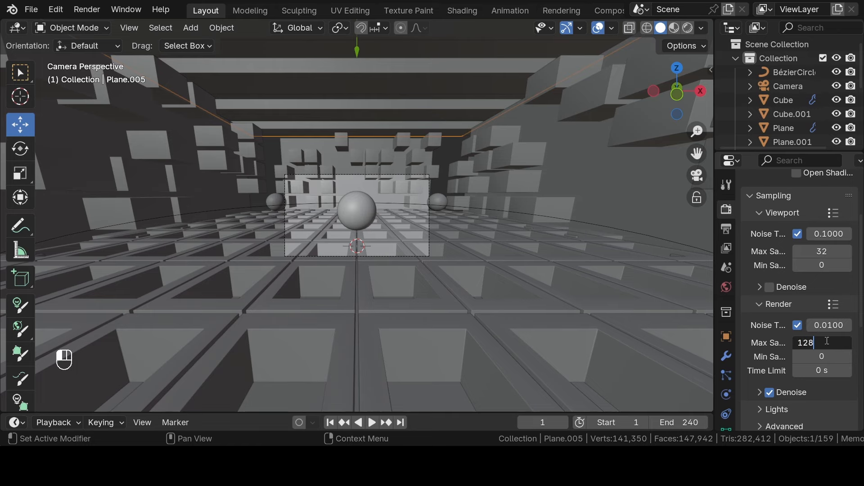
type("28")
key("Return")
Set the Color Management look to Punchy
scroll(831, 392, "down", 10)
left_click(818, 421)
scroll(806, 383, "down", 6)
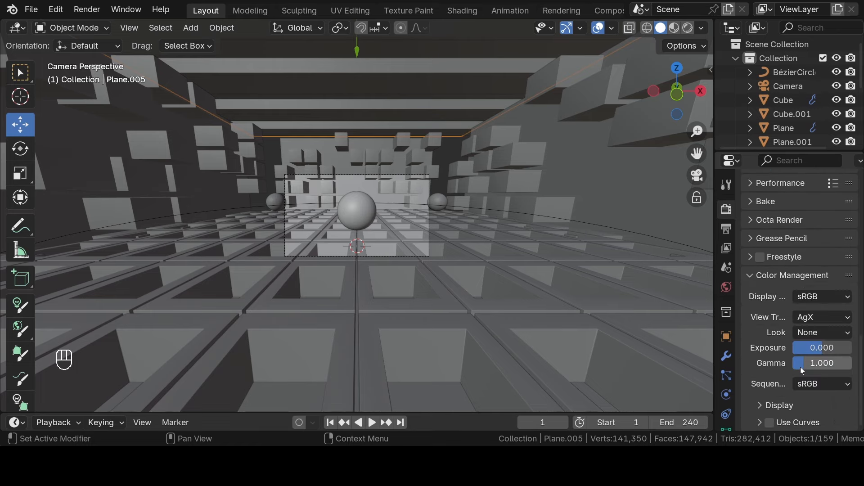
left_click(817, 333)
left_click(763, 194)
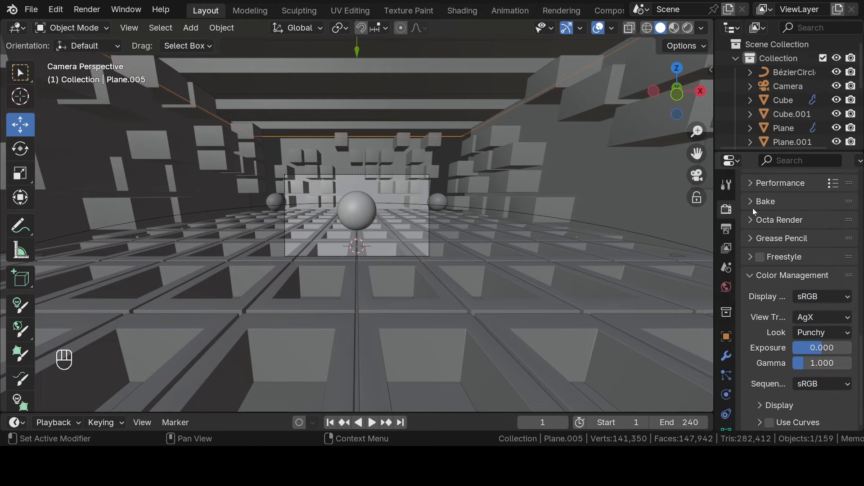
Make the world background colour pure black and switch the viewport to rendered shading
left_click(727, 288)
left_click(817, 296)
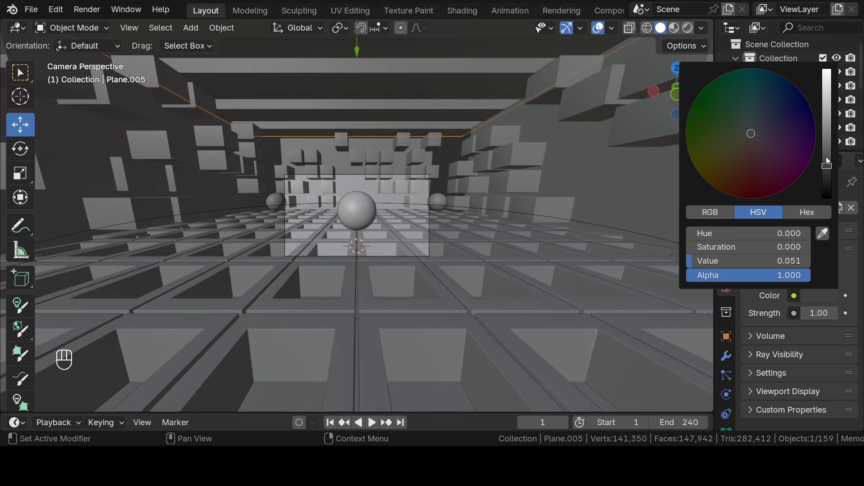
left_click_drag(829, 161, 827, 197)
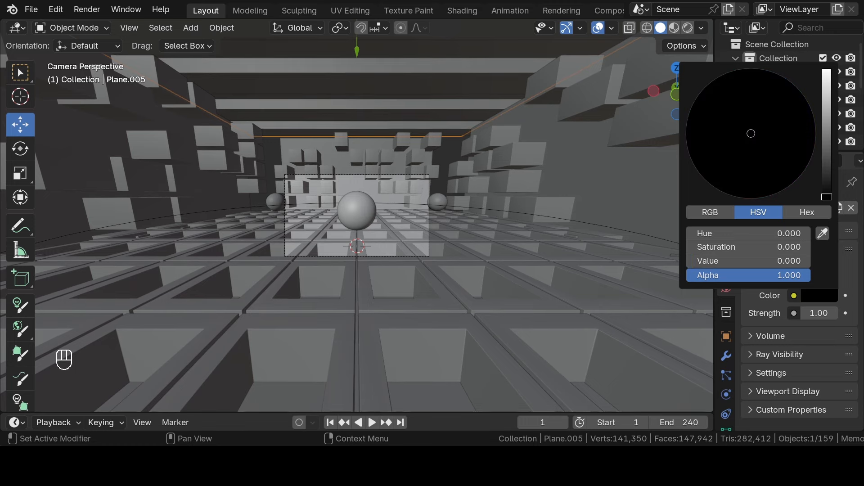
left_click(690, 28)
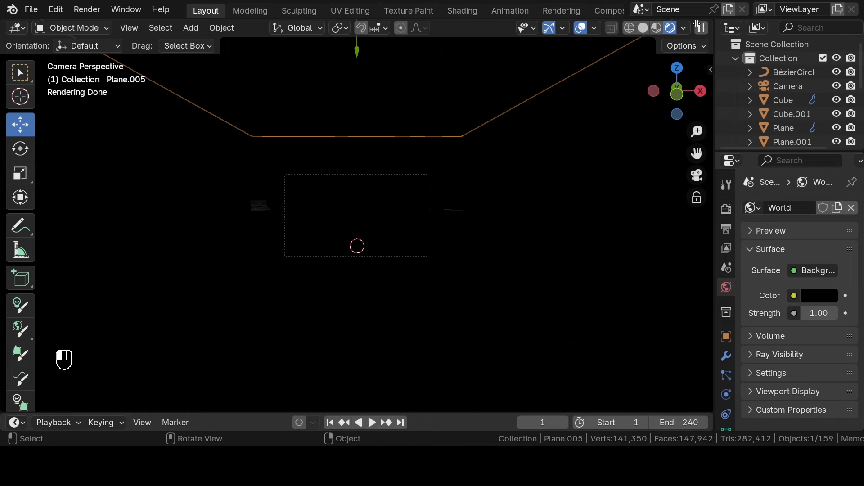
Split the viewport vertically, turn the new area into a Shader Editor, and hide its sidebar and the viewport's toolbar
left_click_drag(701, 22, 337, 26)
left_click(356, 28)
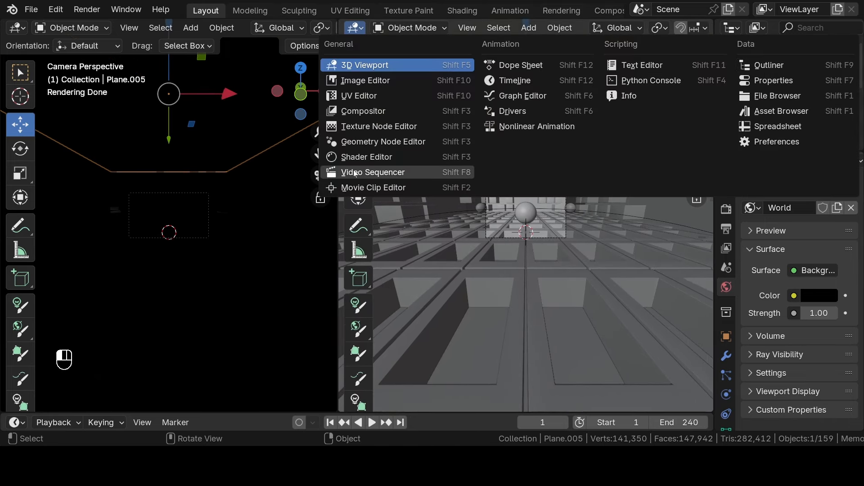
left_click(371, 160)
key("n")
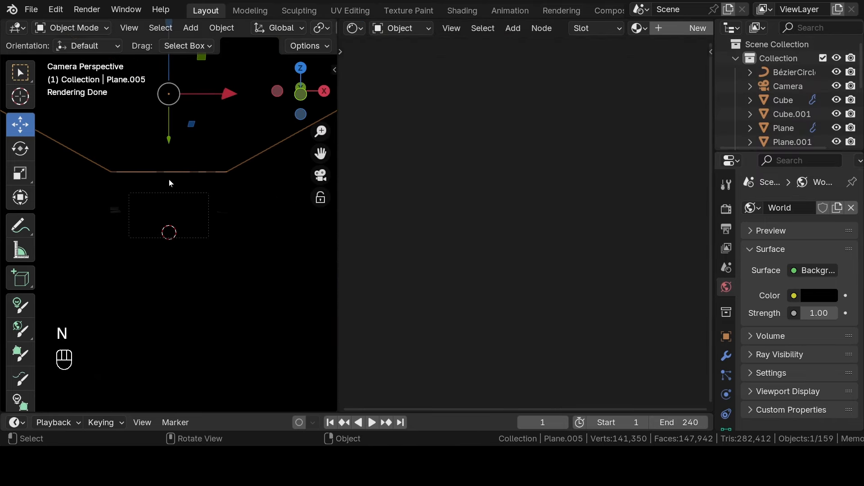
key("t")
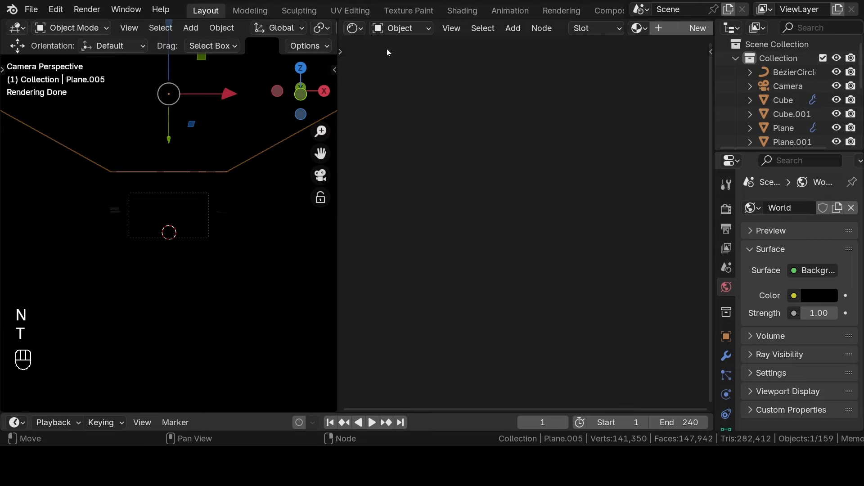
Give the ceiling plane a new material with an Emission shader replacing the Principled BSDF as the output's surface
left_click(653, 28)
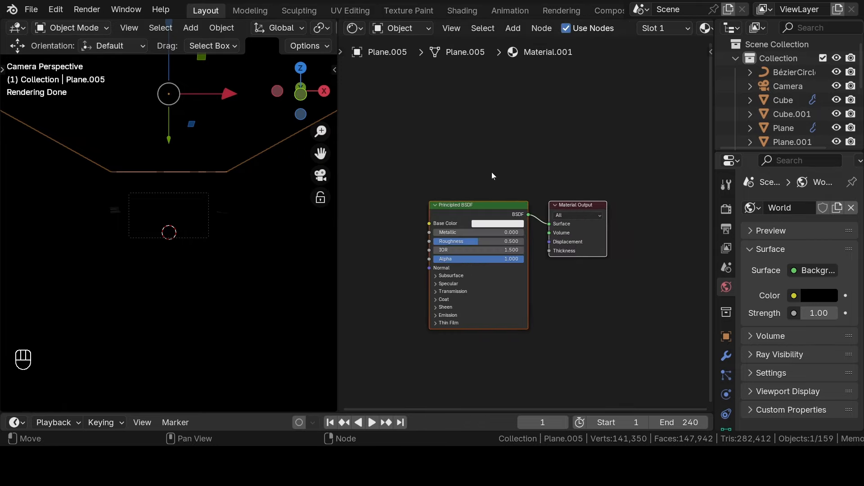
left_click(469, 156)
key("Delete")
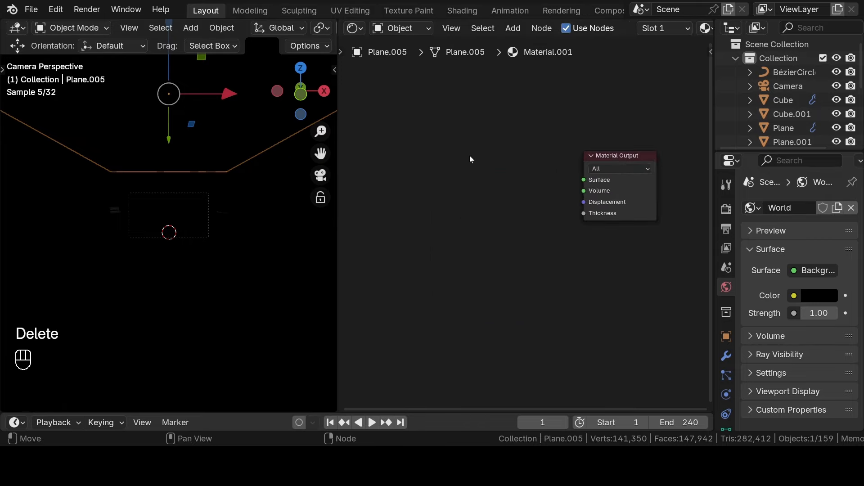
key("shift+a")
left_click(444, 159)
type("e")
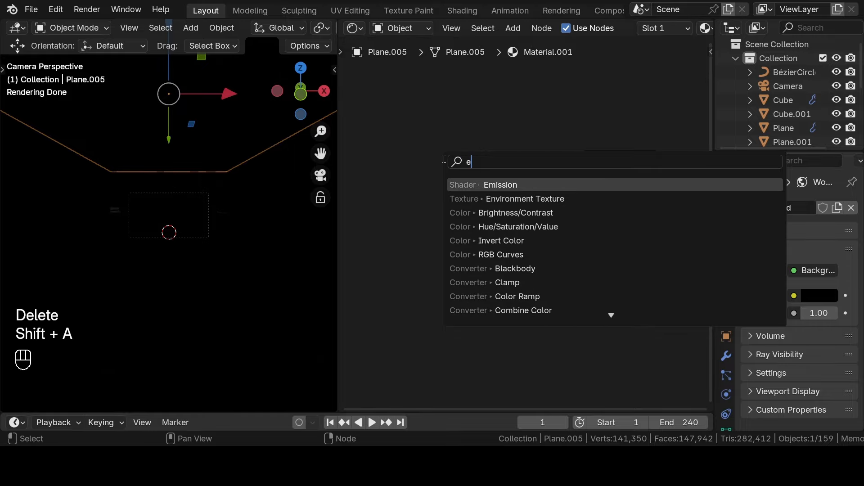
type("miss")
key("Return")
left_click(475, 180)
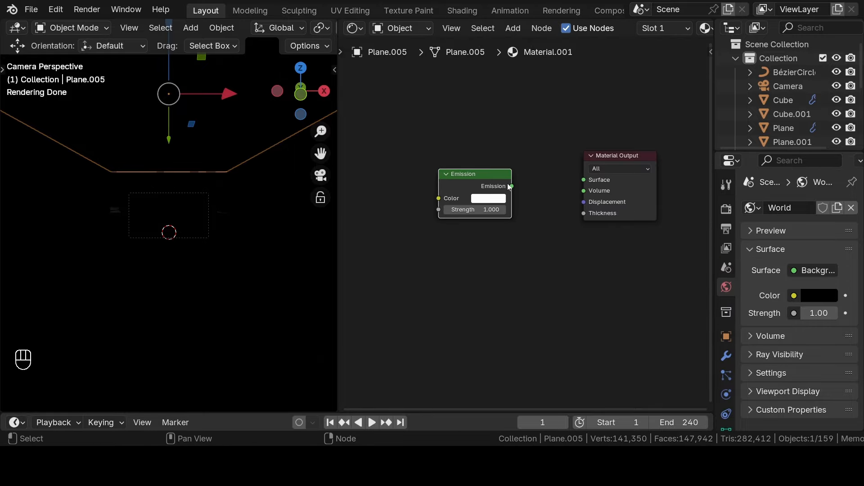
left_click_drag(512, 186, 584, 180)
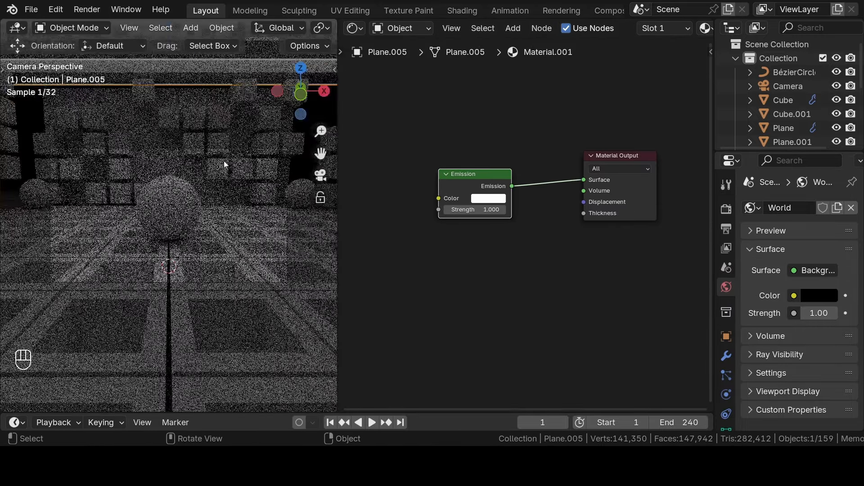
Widen the rendered view slightly and set the ceiling plane's emission strength to 4
scroll(224, 164, "up", 2)
left_click_drag(338, 171, 359, 171)
double_click(484, 209)
type("4")
key("Return")
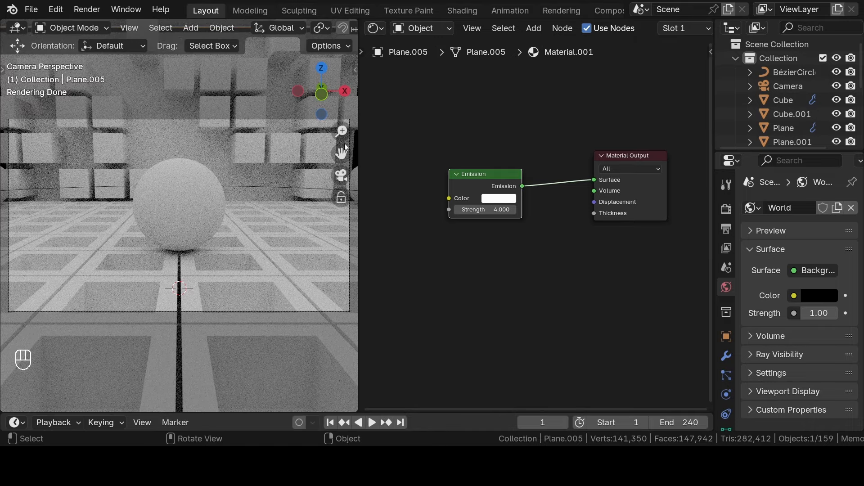
Give the central sphere a new mirror material with metallic 1, roughness 0 and a pure white base colour
left_click(177, 193)
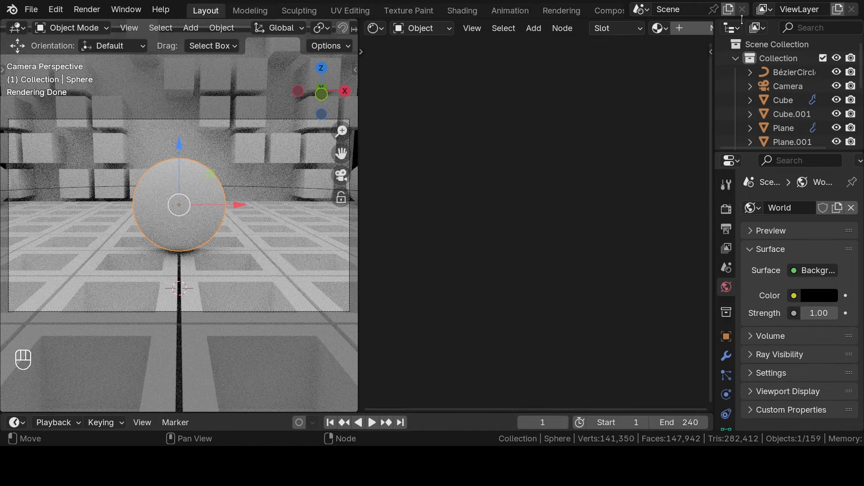
left_click(706, 30)
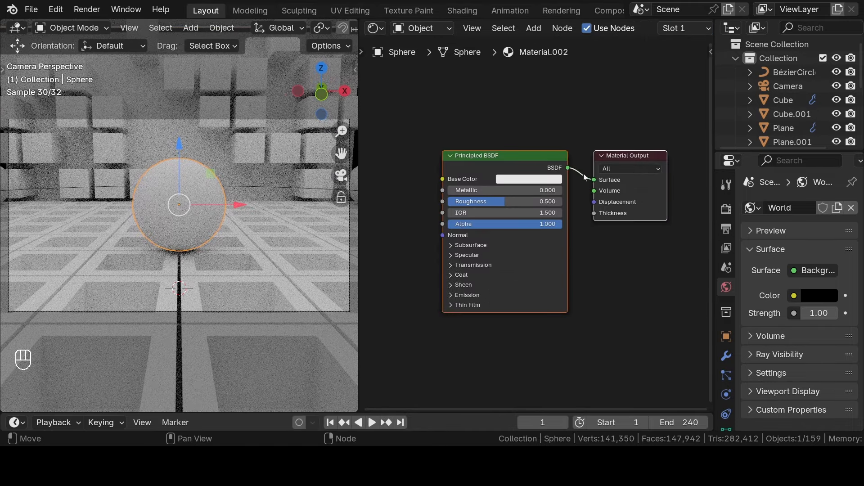
left_click_drag(477, 190, 450, 201)
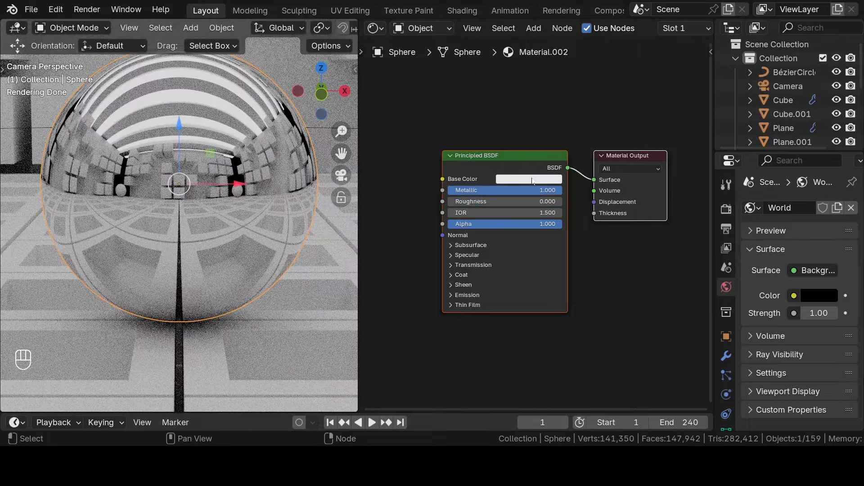
left_click(533, 180)
left_click_drag(601, 37, 601, 21)
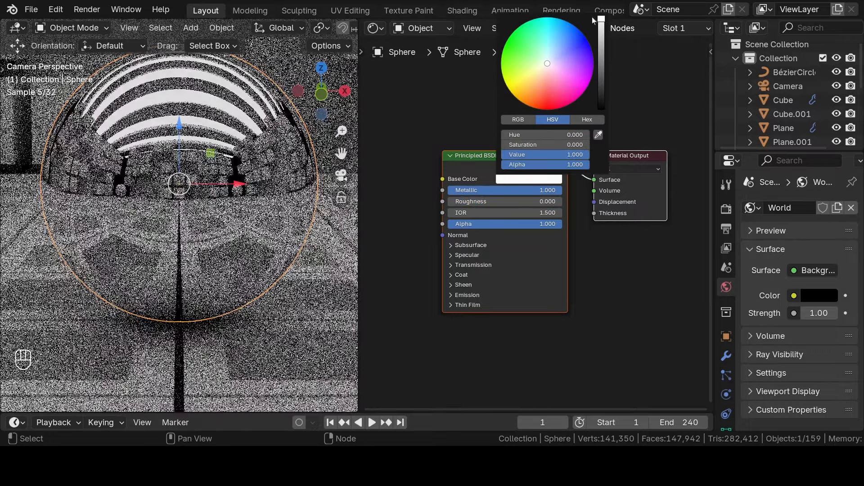
scroll(210, 167, "down", 3)
scroll(209, 169, "down", 3)
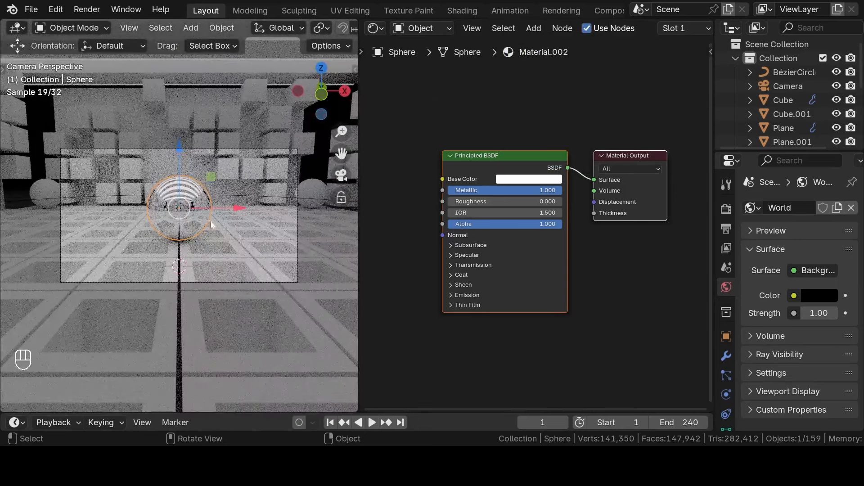
scroll(157, 211, "up", 3)
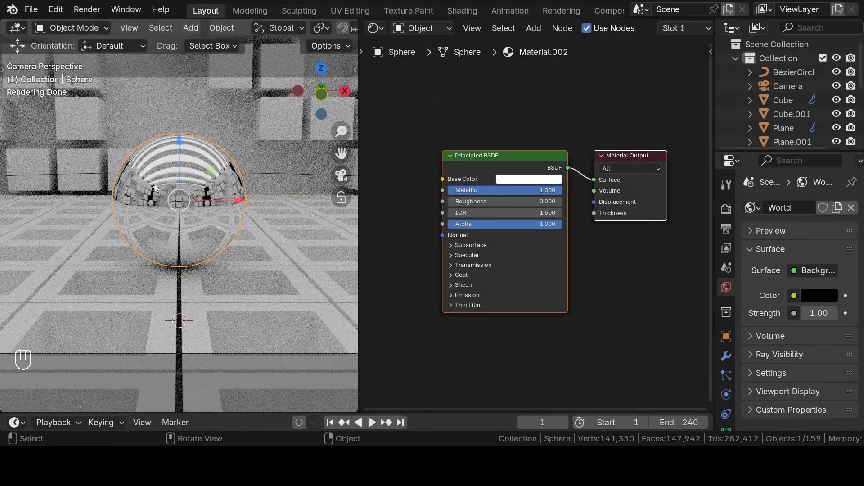
Link the central sphere's mirror material to the four surrounding spheres
scroll(155, 188, "down", 3)
left_click(45, 189)
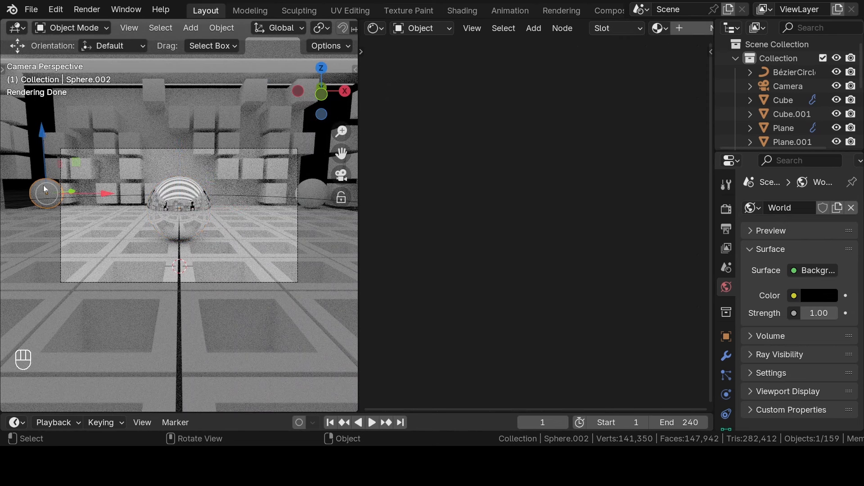
left_click(178, 192)
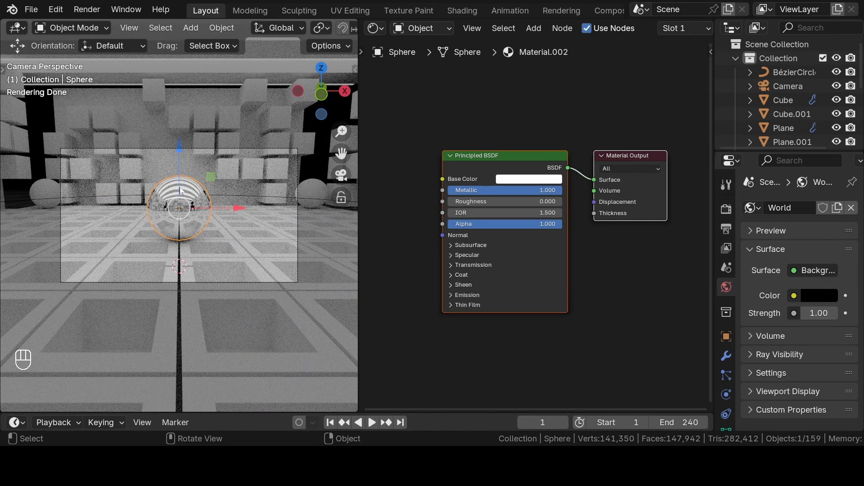
scroll(594, 32, "down", 5)
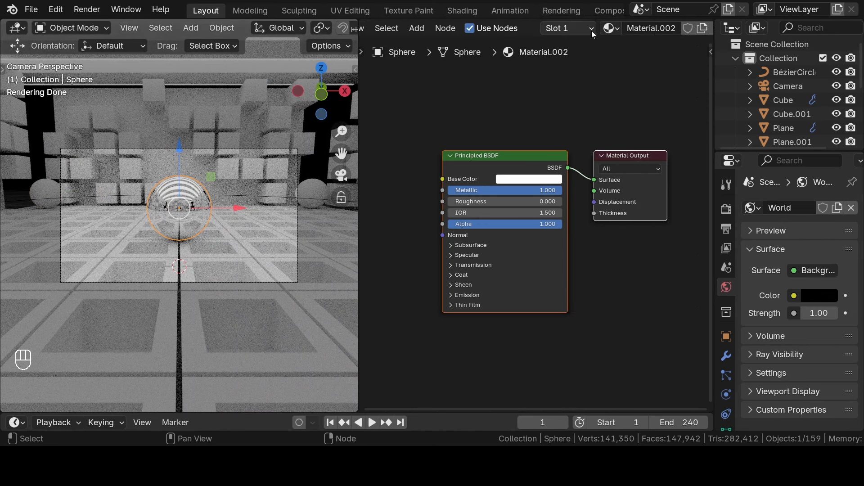
left_click(314, 190)
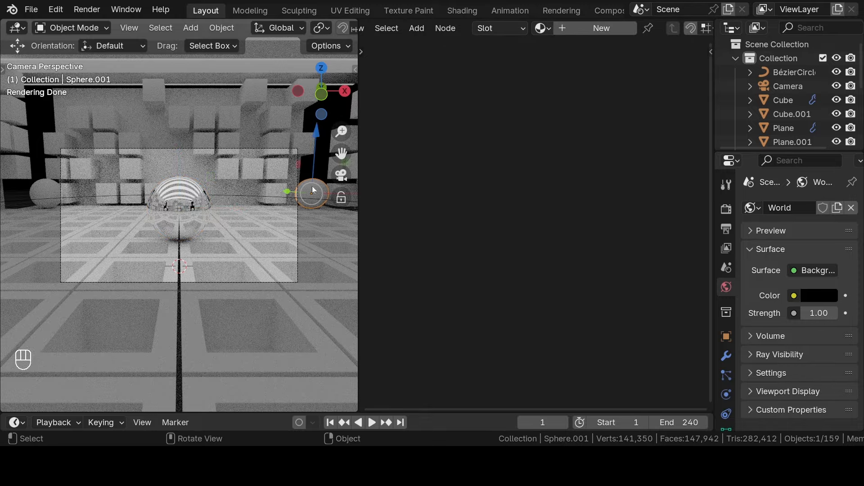
left_click(45, 186, "shift")
middle_click_drag(45, 186, 72, 203)
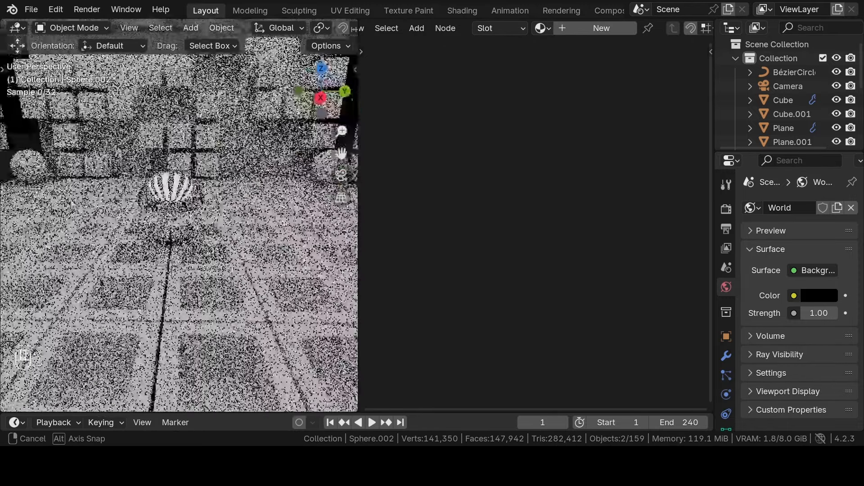
left_click(200, 185, "shift")
middle_click_drag(227, 188, 130, 188)
left_click(22, 168, "shift")
left_click(178, 198, "shift")
key("ctrl+l")
left_click(167, 214)
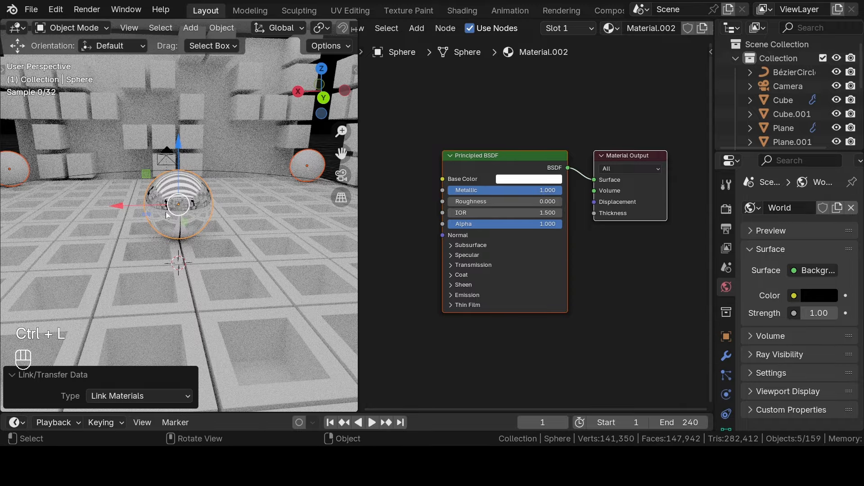
Return the viewport to the camera view and save the file
middle_click_drag(167, 215, 186, 201)
key("KP_0")
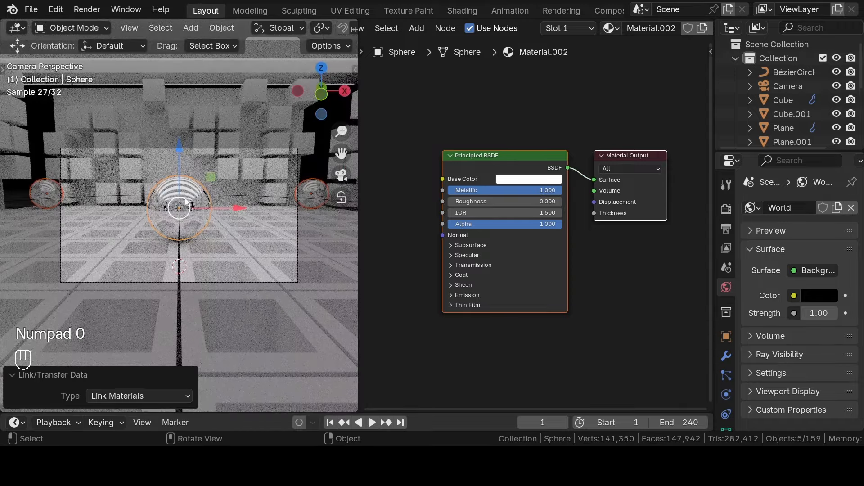
key("ctrl+s")
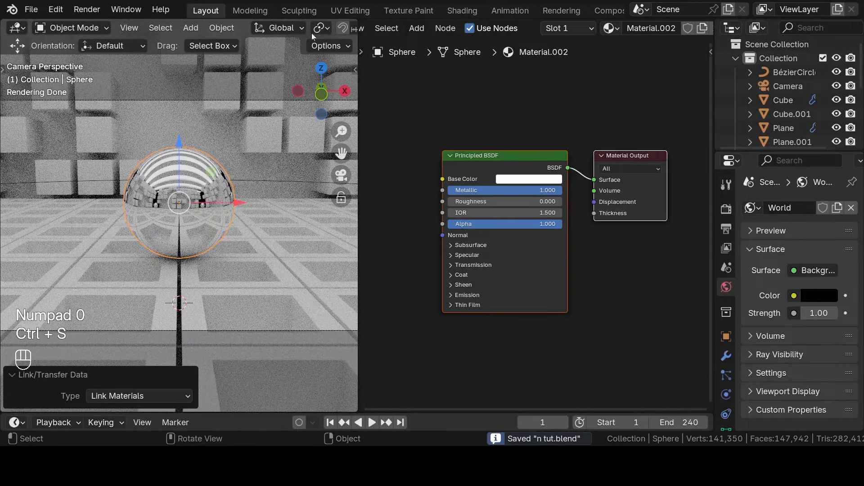
Switch the viewport to solid shading and widen it at the Shader Editor's expense
scroll(322, 31, "down", 5)
left_click(288, 28)
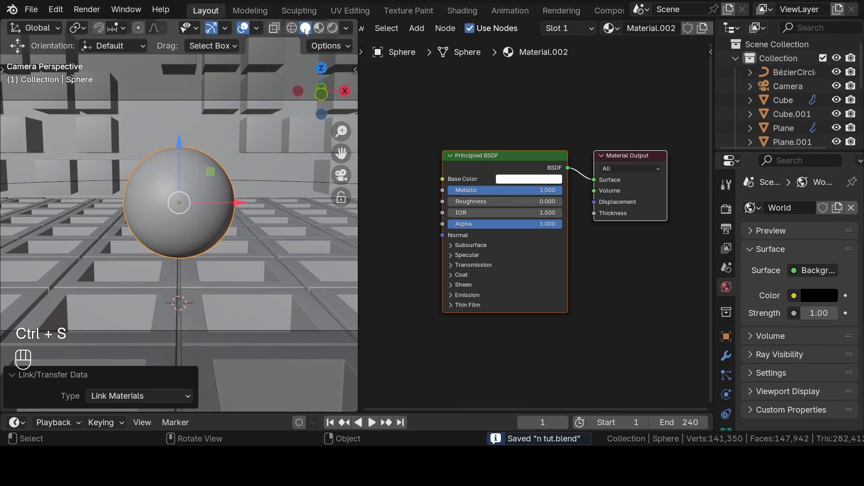
scroll(288, 28, "up", 2)
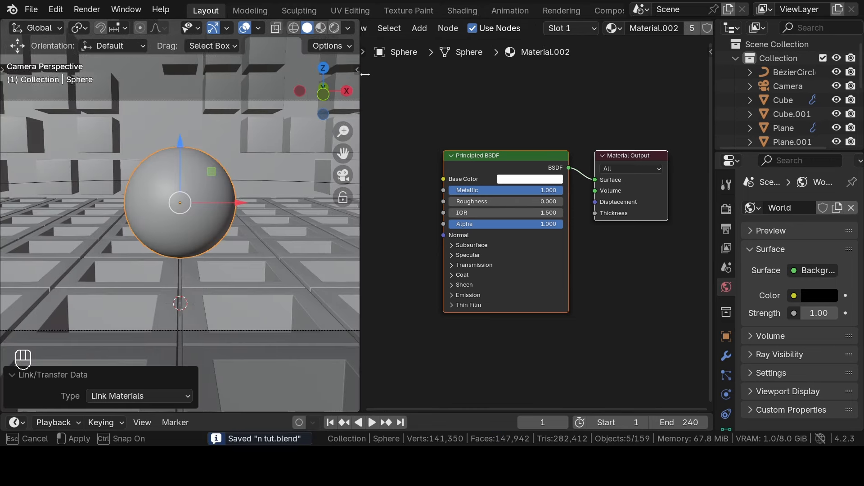
left_click_drag(361, 77, 531, 77)
In top view, duplicate the ceiling beams in place and rotate the copy 90° about the Z axis
scroll(386, 113, "down", 4)
middle_click_drag(405, 137, 345, 137)
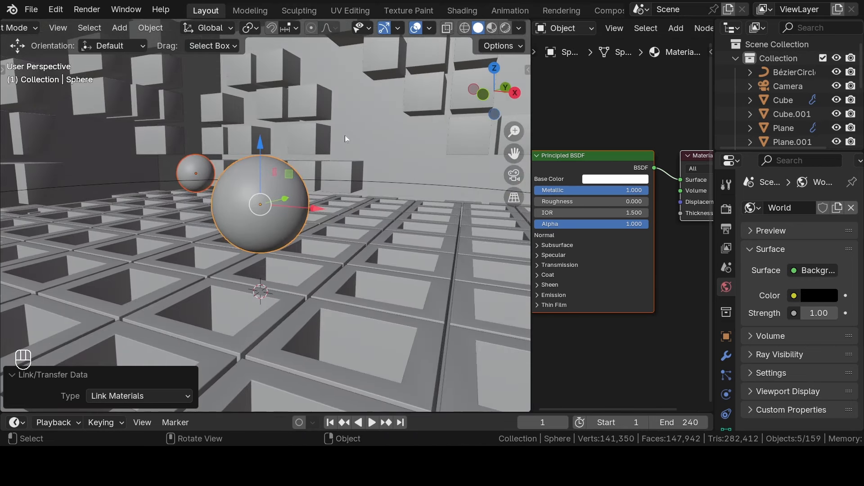
scroll(346, 138, "down", 9)
middle_click_drag(290, 137, 289, 179)
left_click(289, 169)
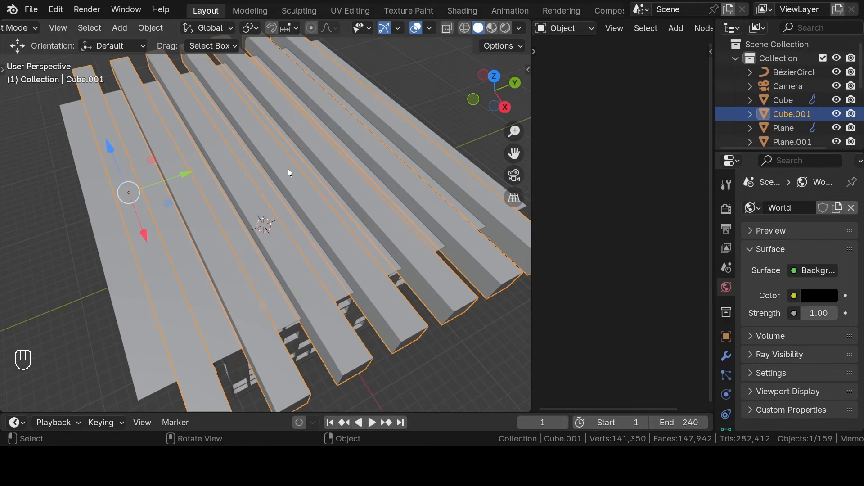
key("KP_7")
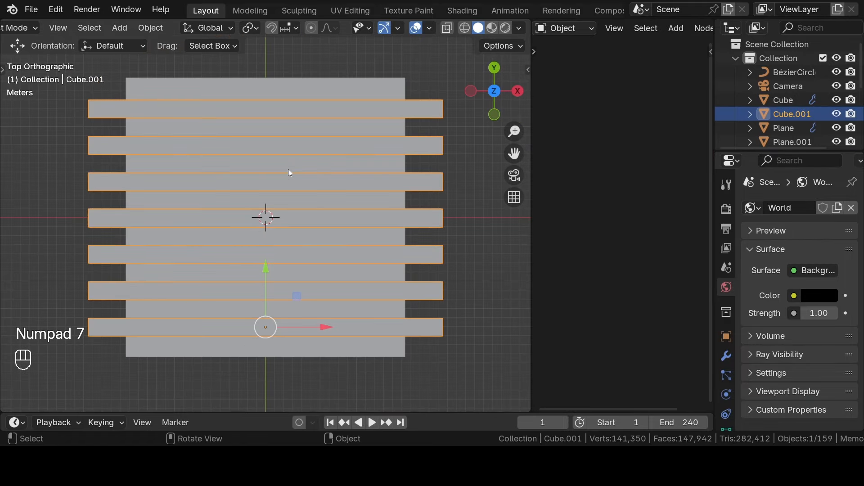
key("shift")
key("shift+d")
right_click(365, 286)
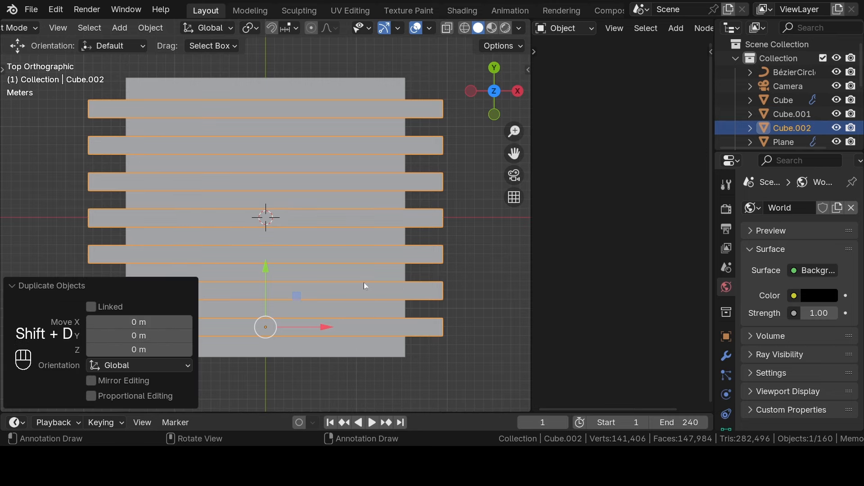
scroll(392, 290, "down", 4)
key("r")
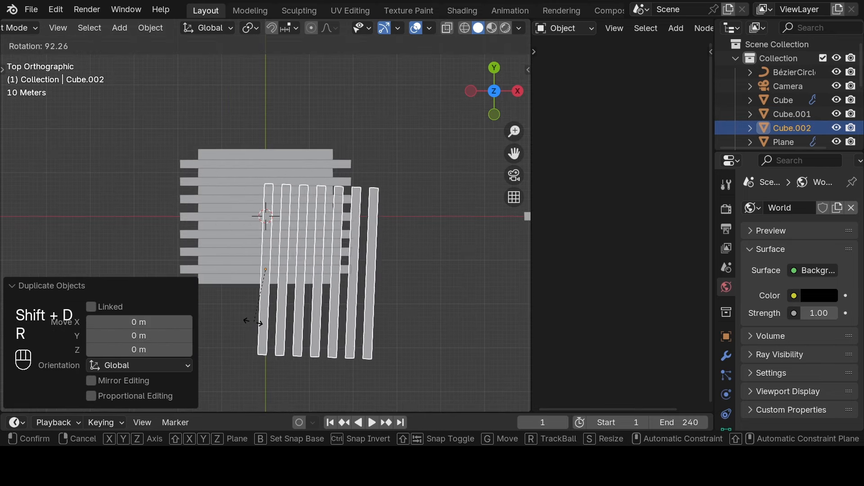
key("ctrl")
left_click(258, 323)
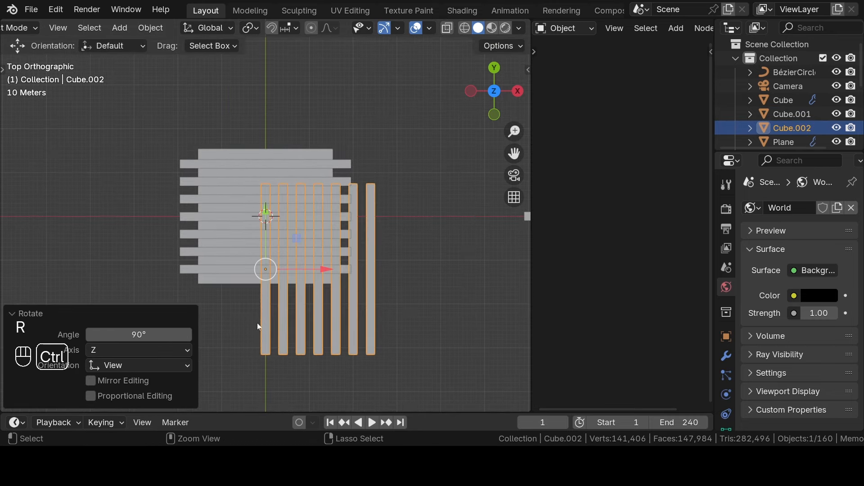
Move the rotated beams about -17.66 m along X and about 12.22 m along Y to cross the ceiling plane
key("g")
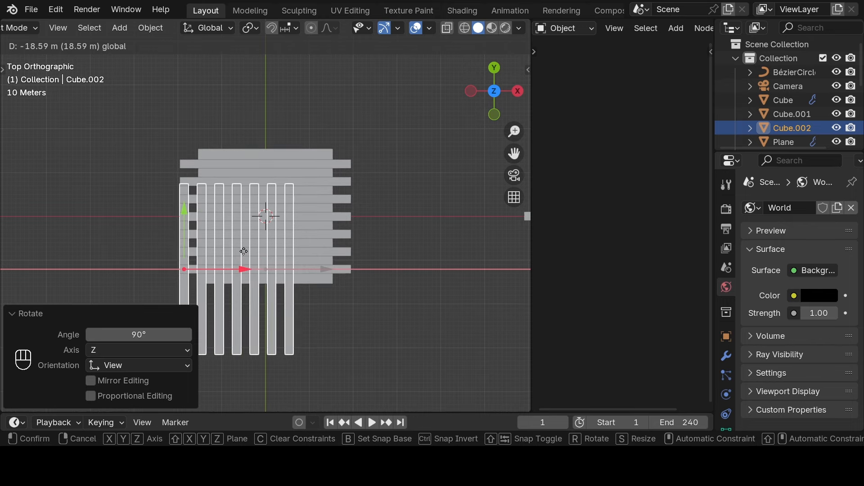
left_click(221, 238)
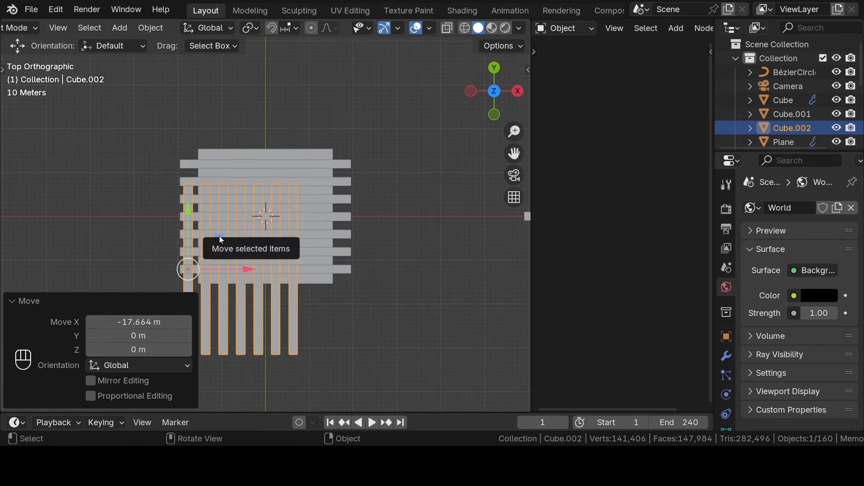
left_click_drag(188, 214, 175, 161)
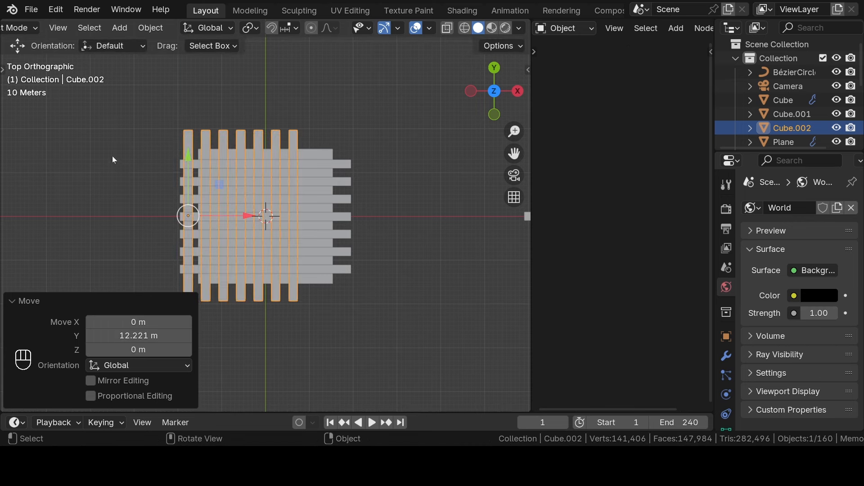
Set the rotated beams' Array modifier count to 10
left_click(726, 356)
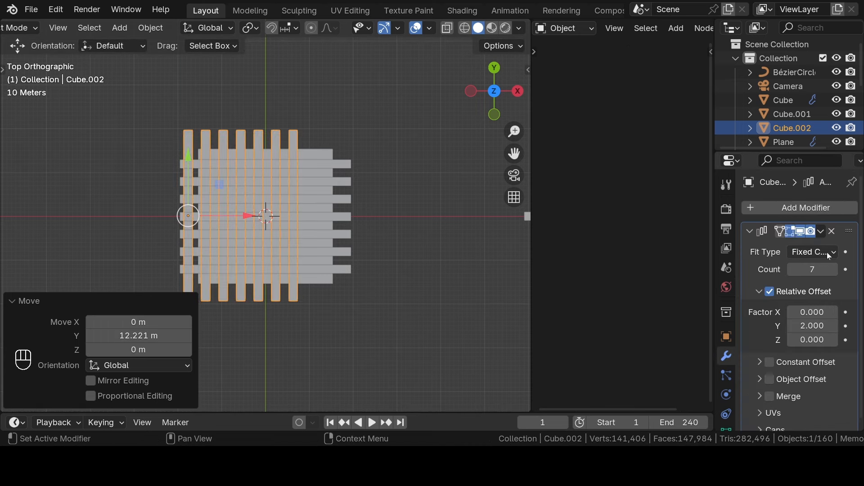
left_click(834, 269)
left_click(835, 270)
left_click(835, 270)
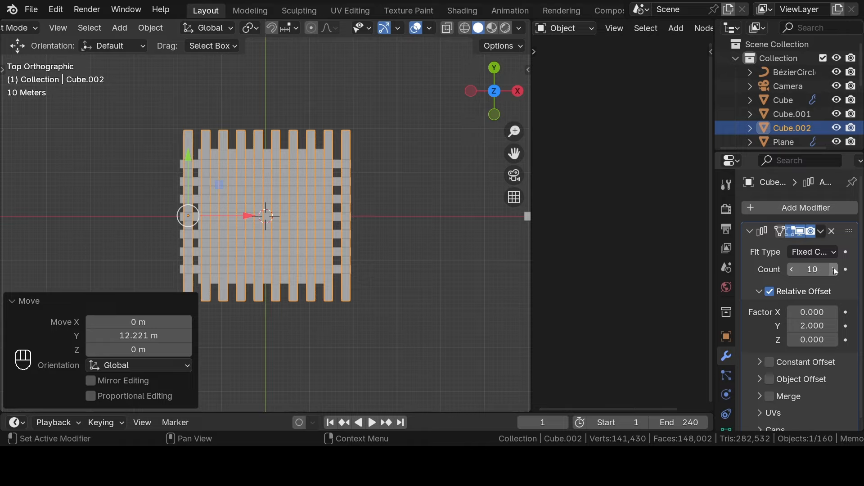
Check the crossed ceiling beams from below, return to the camera view and save the file
middle_click_drag(387, 276, 312, 113)
key("KP_0")
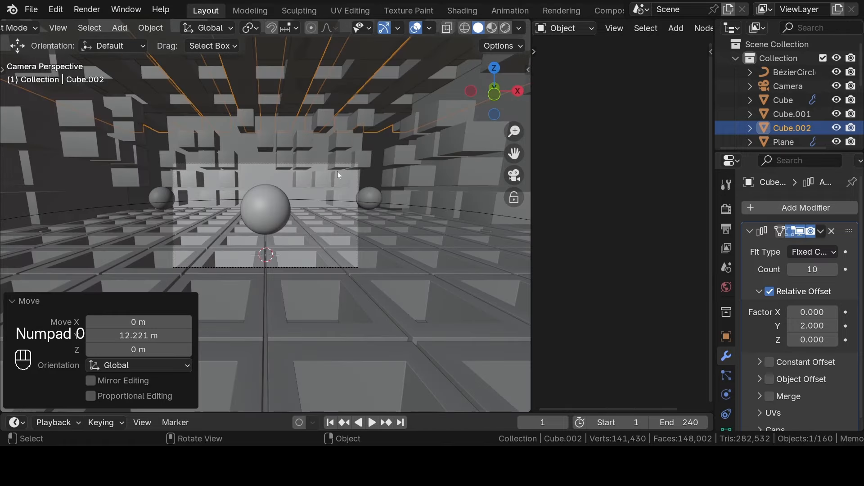
key("ctrl+s")
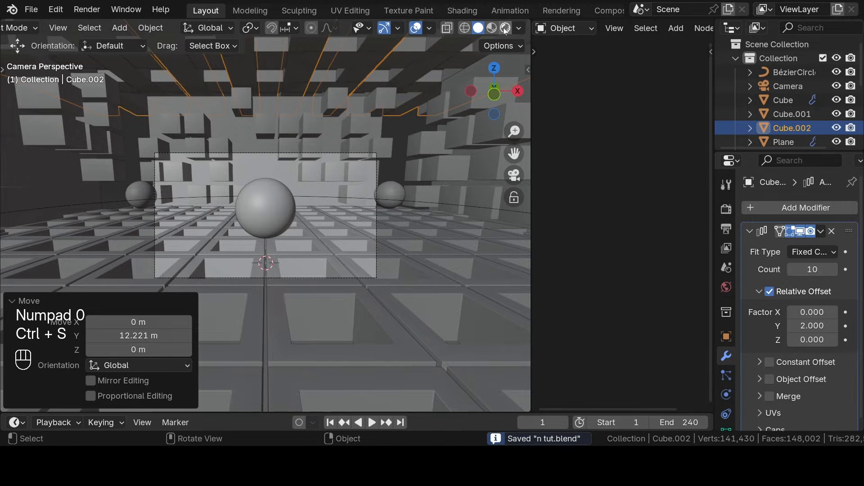
Show the scene in rendered shading with the viewport overlays and gizmos hidden
left_click(505, 29)
scroll(266, 202, "up", 5)
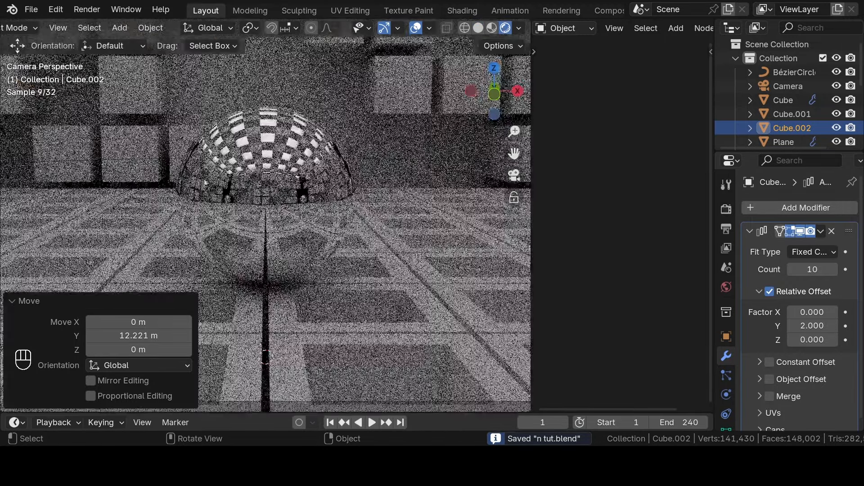
left_click(416, 28)
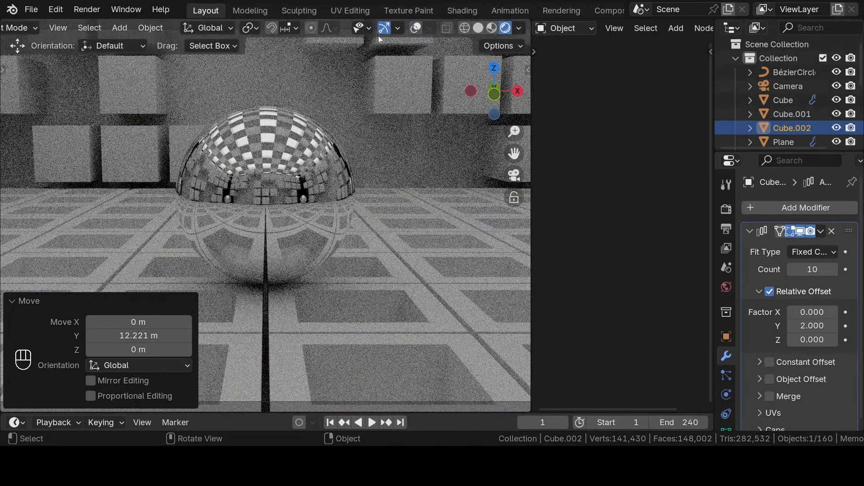
left_click(383, 30)
scroll(326, 128, "down", 3)
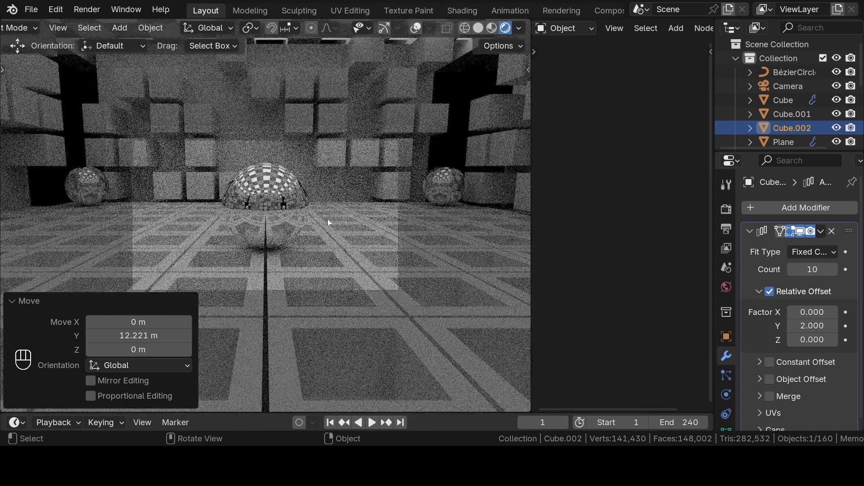
scroll(328, 219, "down", 2)
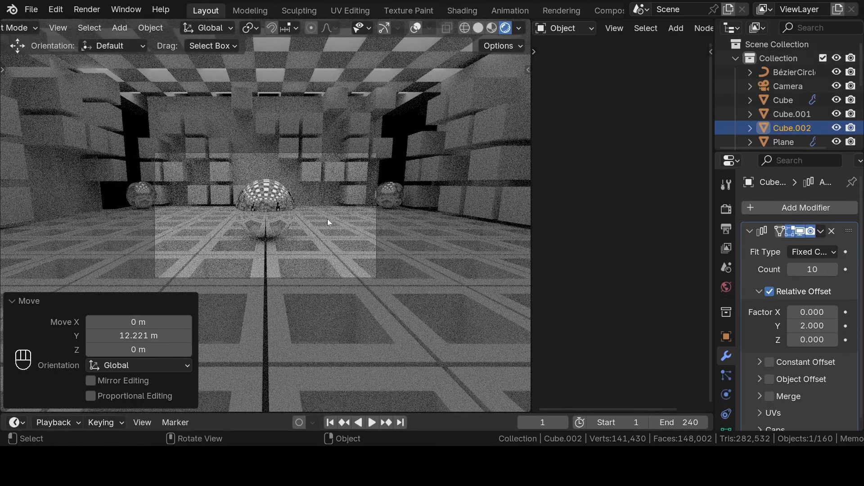